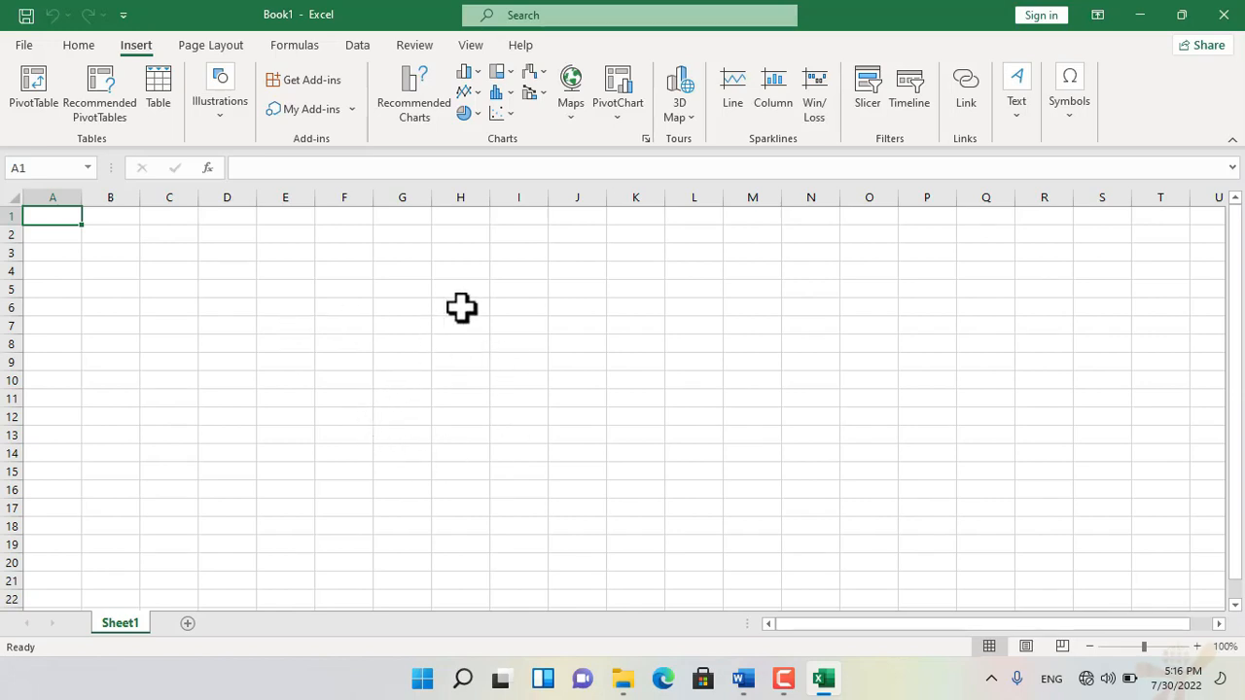
Enter the column headers id, items, price and quntity in cells A1 to D1.
{"action": "scroll", "coordinate": [461, 308], "scroll_direction": "up", "scroll_amount": 5}
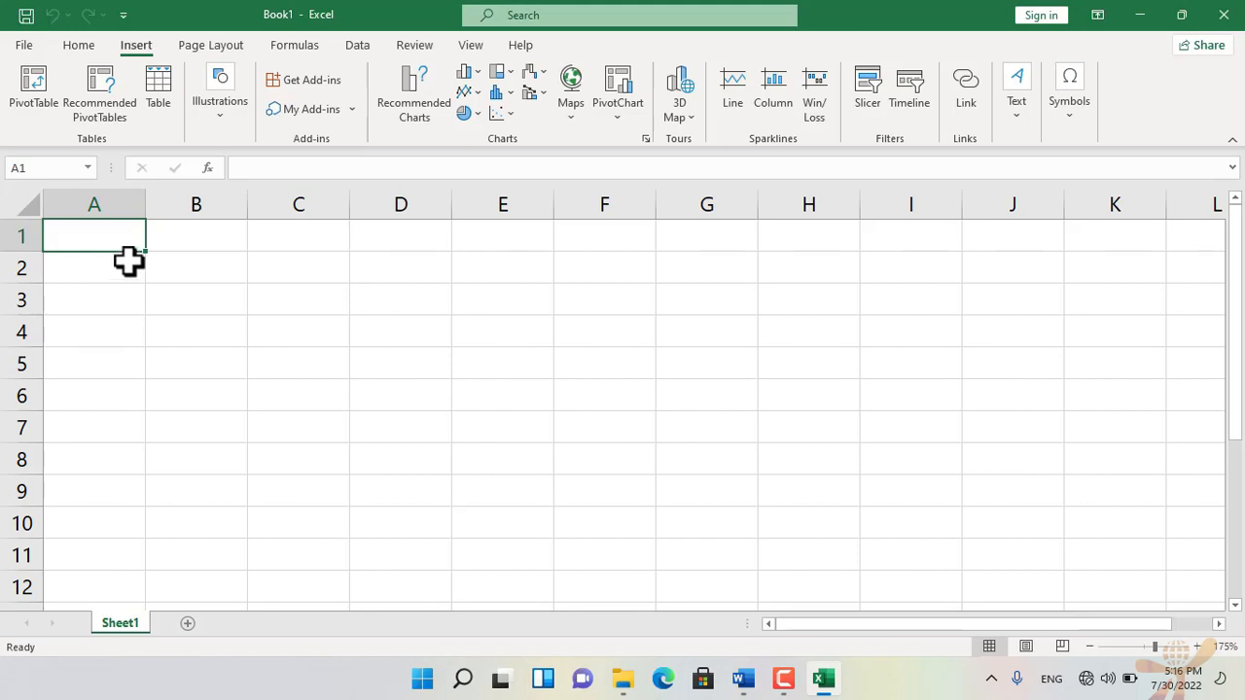
{"action": "type", "text": "id"}
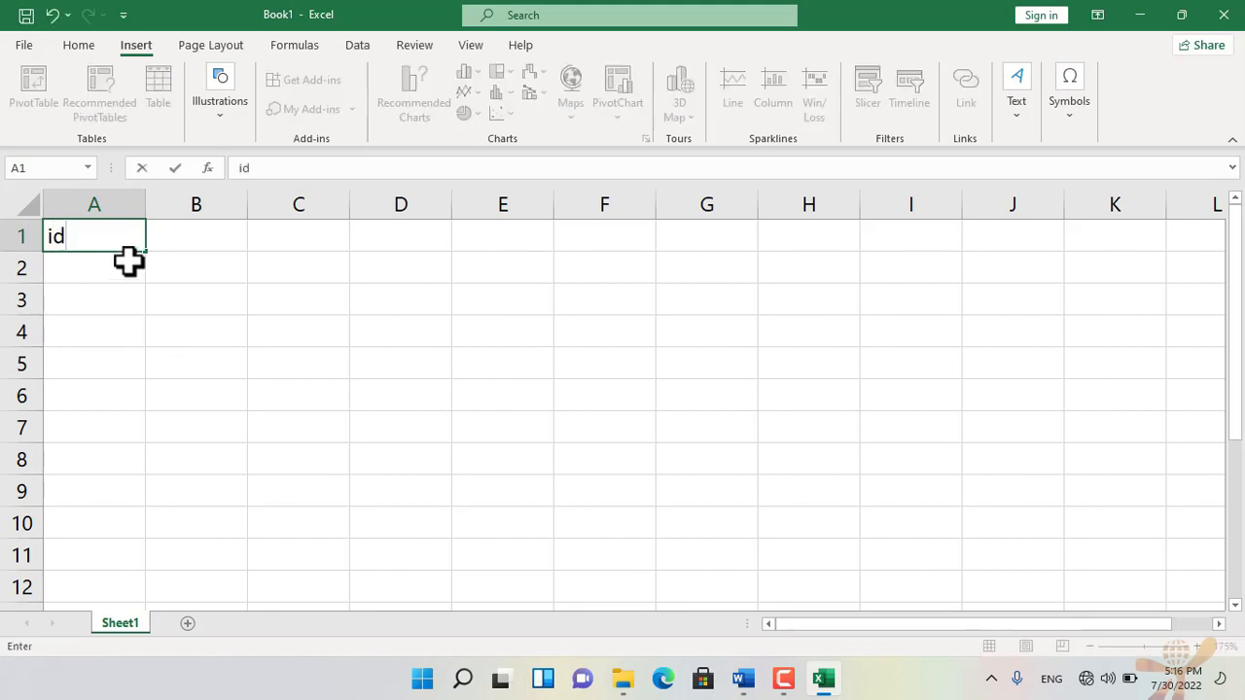
{"action": "key", "text": "Tab"}
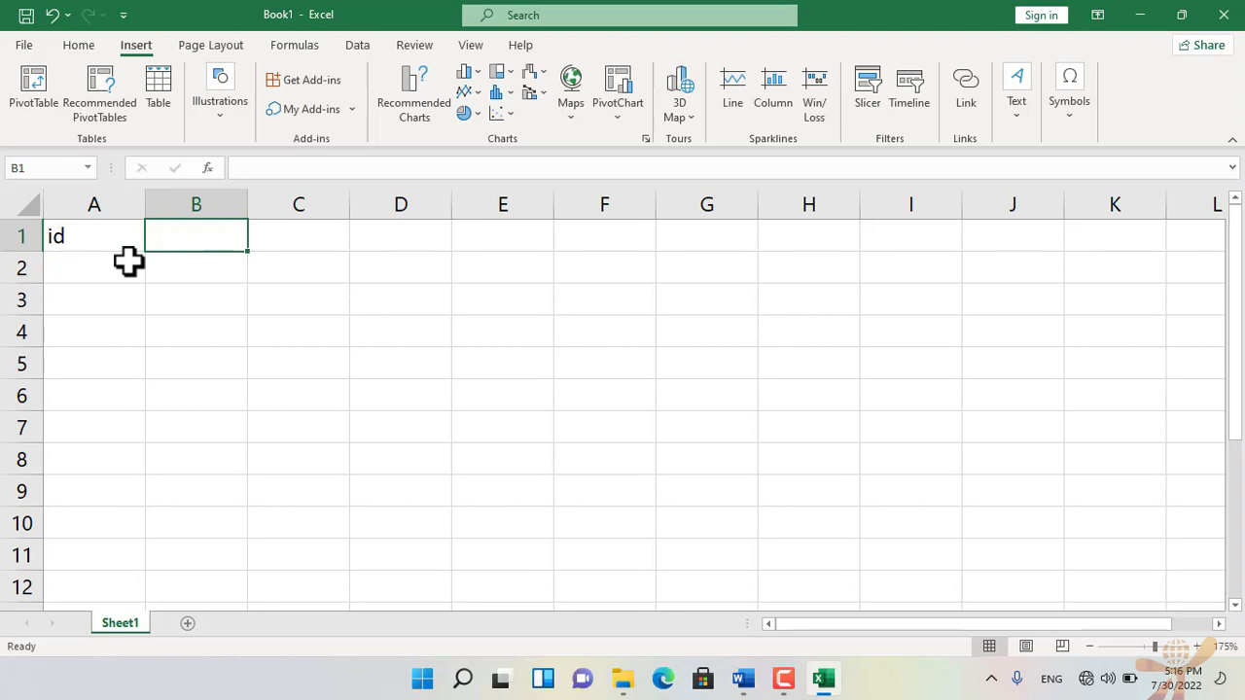
{"action": "type", "text": "items"}
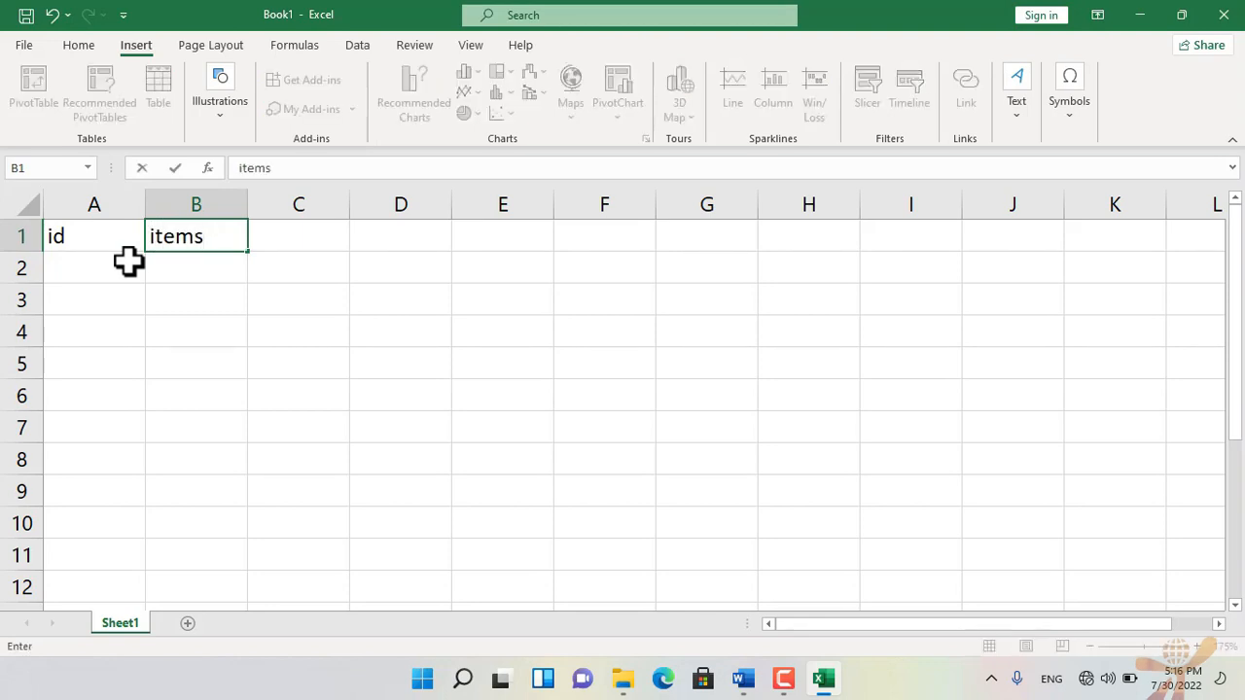
{"action": "key", "text": "Tab"}
{"action": "type", "text": "pri"}
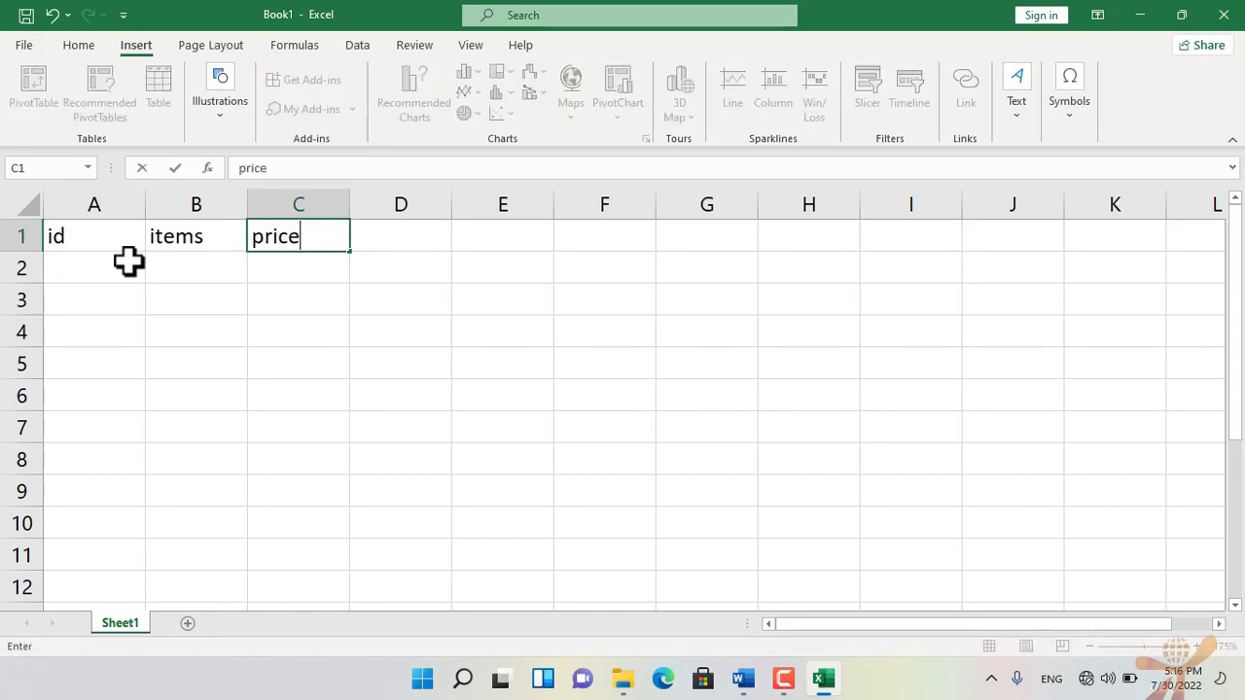
{"action": "key", "text": "Tab"}
{"action": "type", "text": "q"}
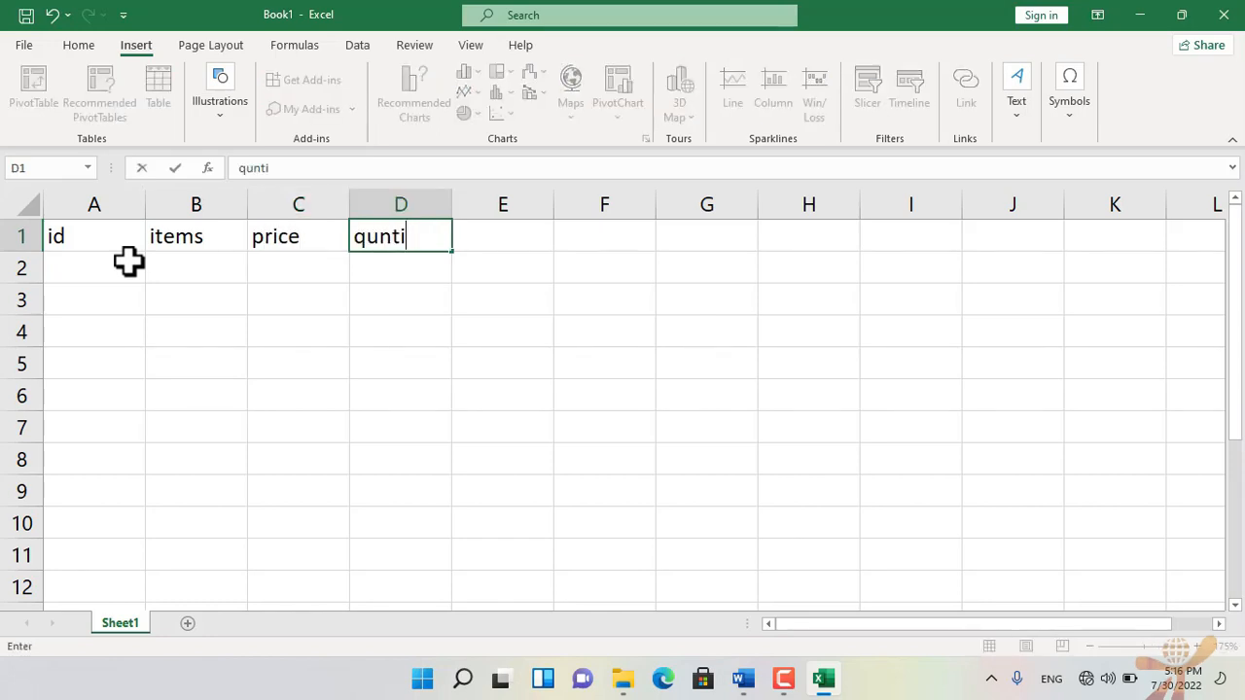
{"action": "key", "text": "Tab"}
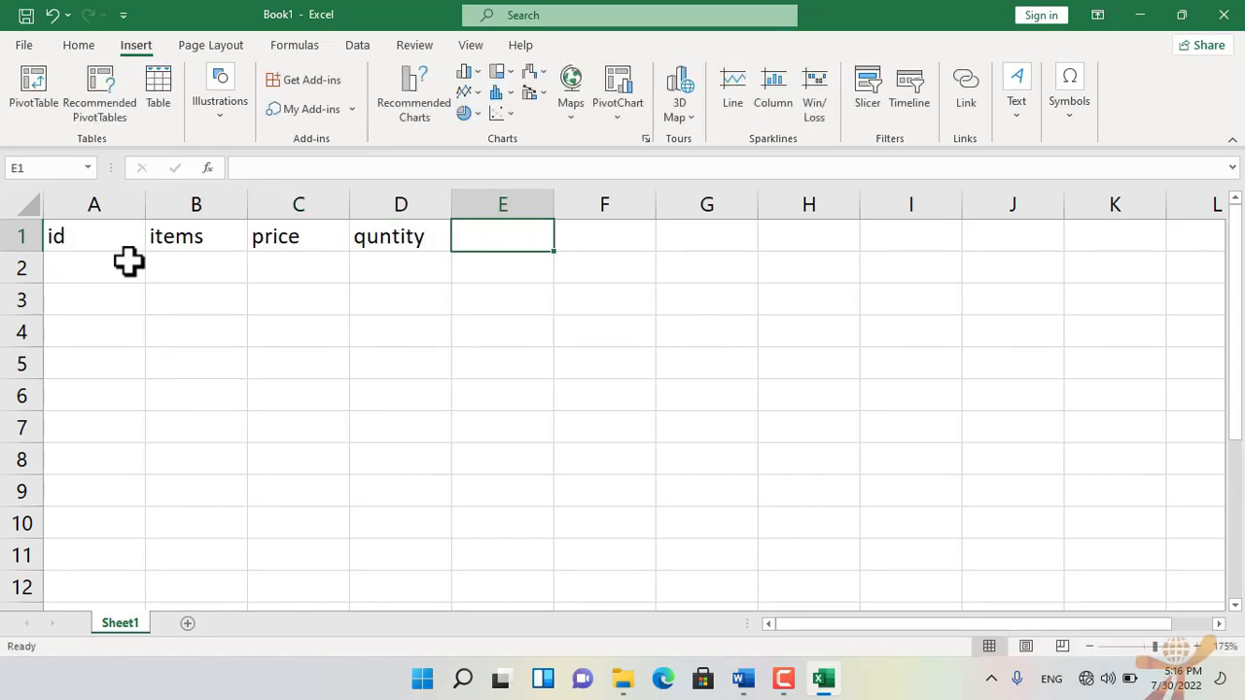
Add the headers total in E1 and area in F1.
{"action": "type", "text": "total"}
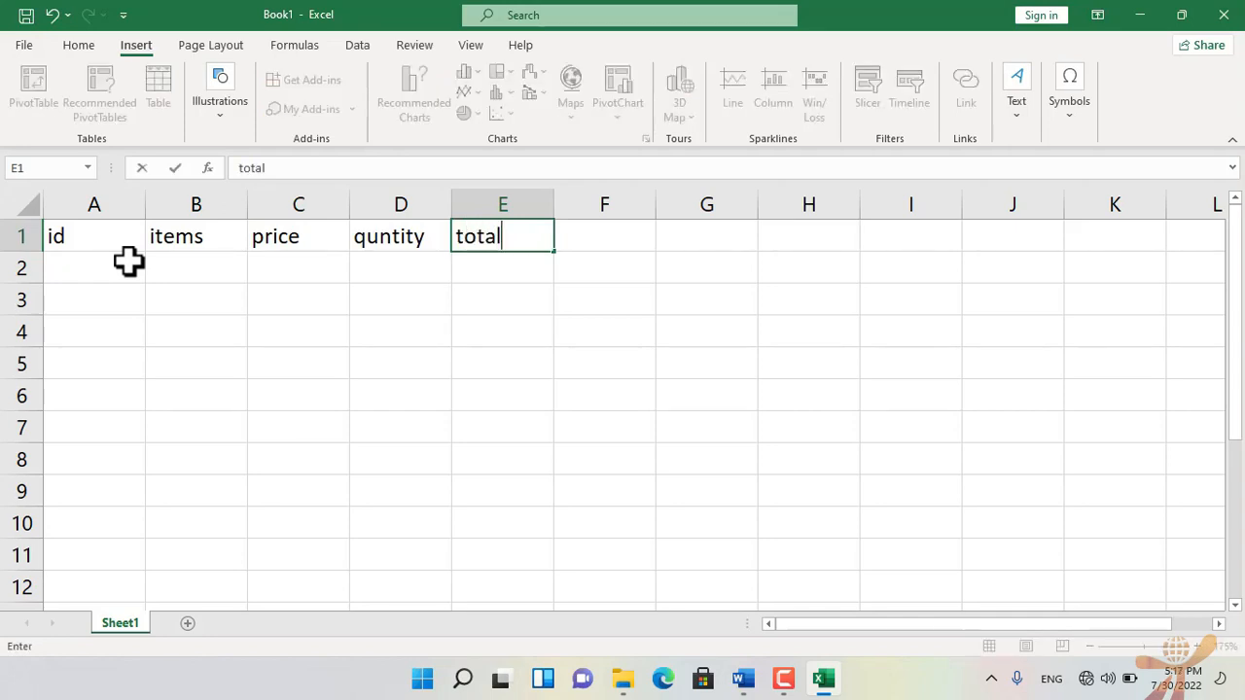
{"action": "key", "text": "Tab"}
{"action": "type", "text": "areeeee"}
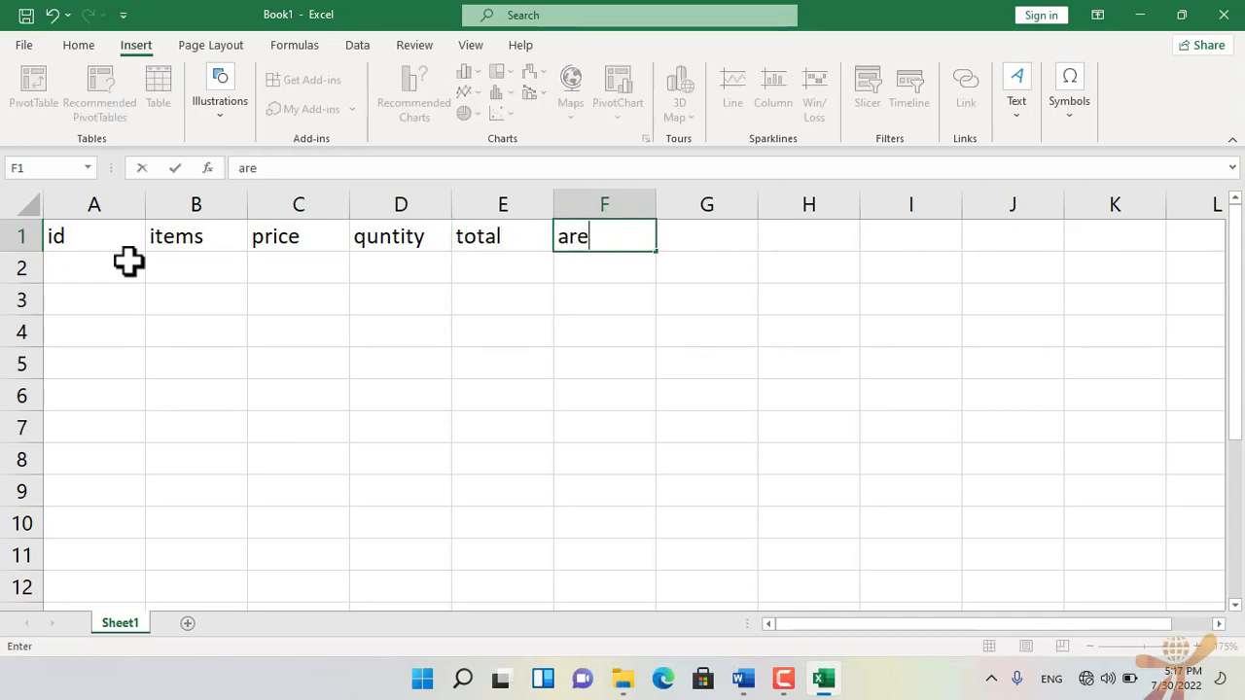
{"action": "key", "text": "BackSpace"}
{"action": "key", "text": "BackSpace"}
{"action": "key", "text": "BackSpace"}
{"action": "key", "text": "Tab"}
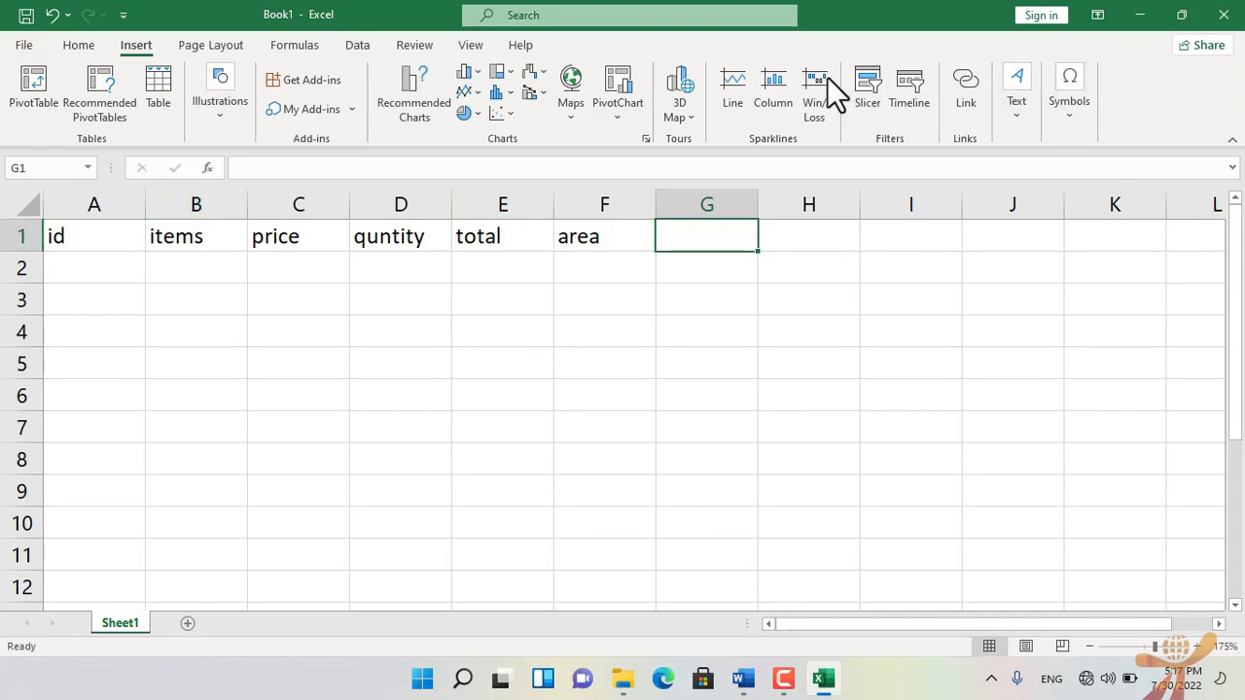
Fill the id column with the series 1 to 10 in cells A2 to A11.
{"action": "left_click", "coordinate": [124, 270]}
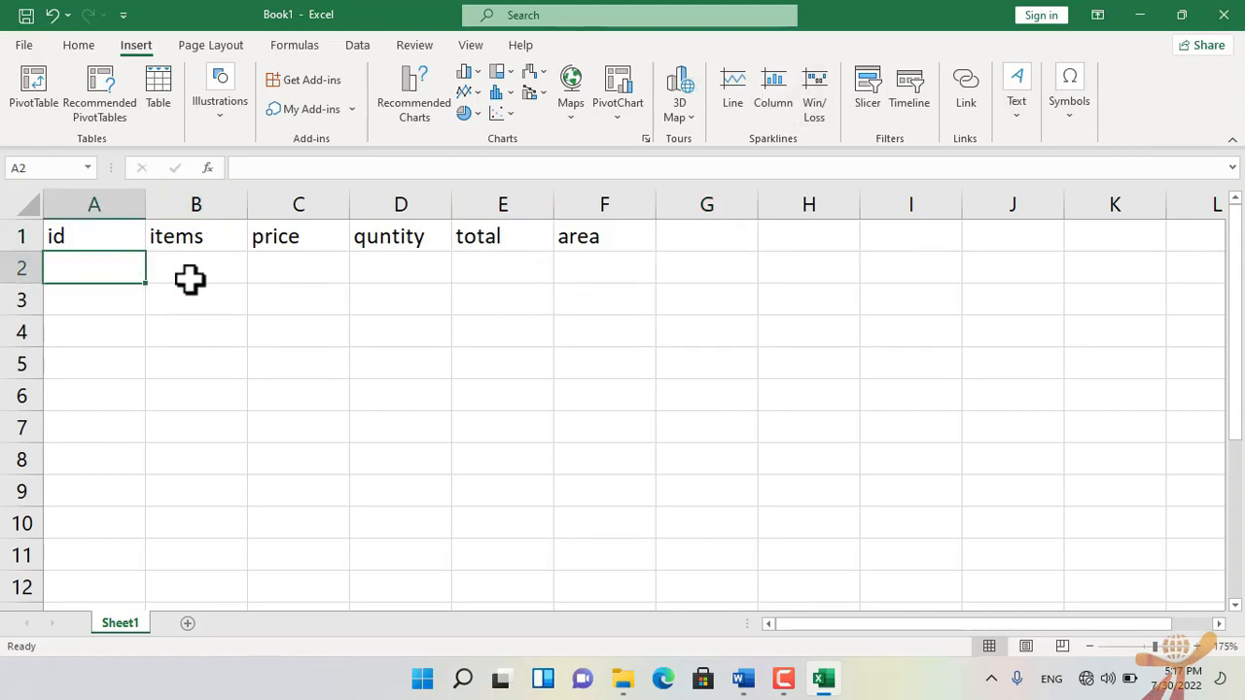
{"action": "type", "text": "1"}
{"action": "left_click", "coordinate": [61, 342]}
{"action": "left_click", "coordinate": [117, 275]}
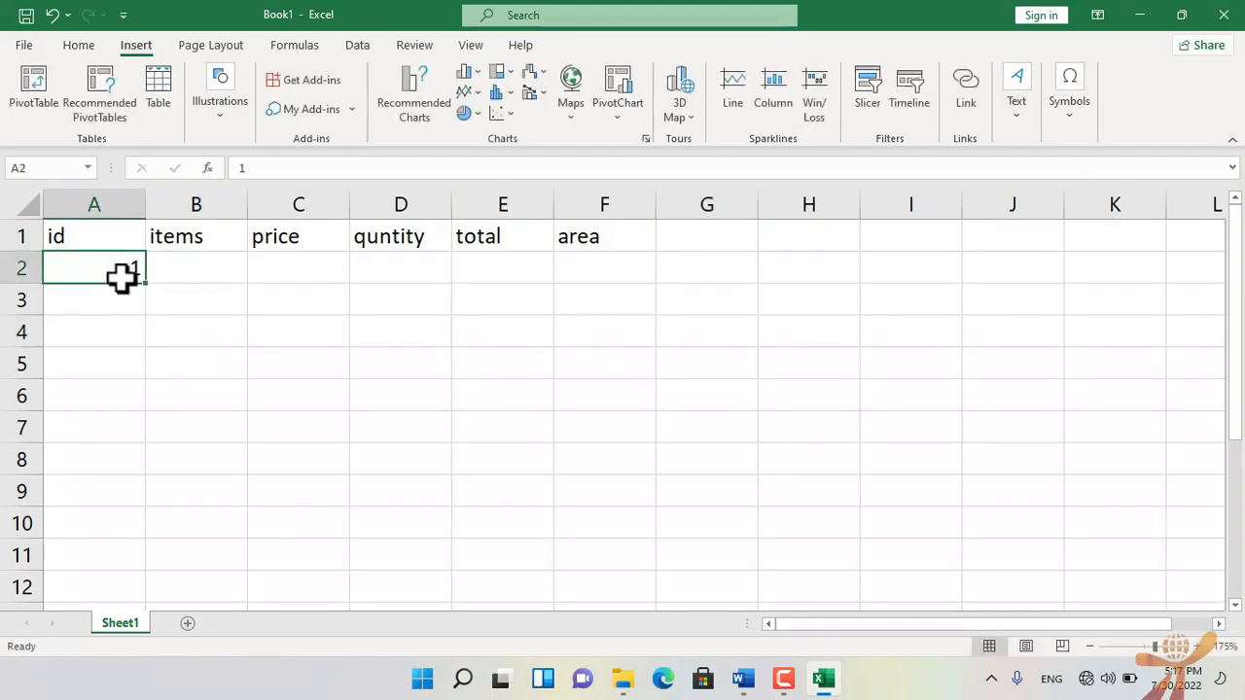
{"action": "left_click_drag", "start_coordinate": [150, 279], "coordinate": [167, 570]}
Enter the items cal, hyd, med, eye and inj in cells B2 to B6.
{"action": "left_click", "coordinate": [194, 273]}
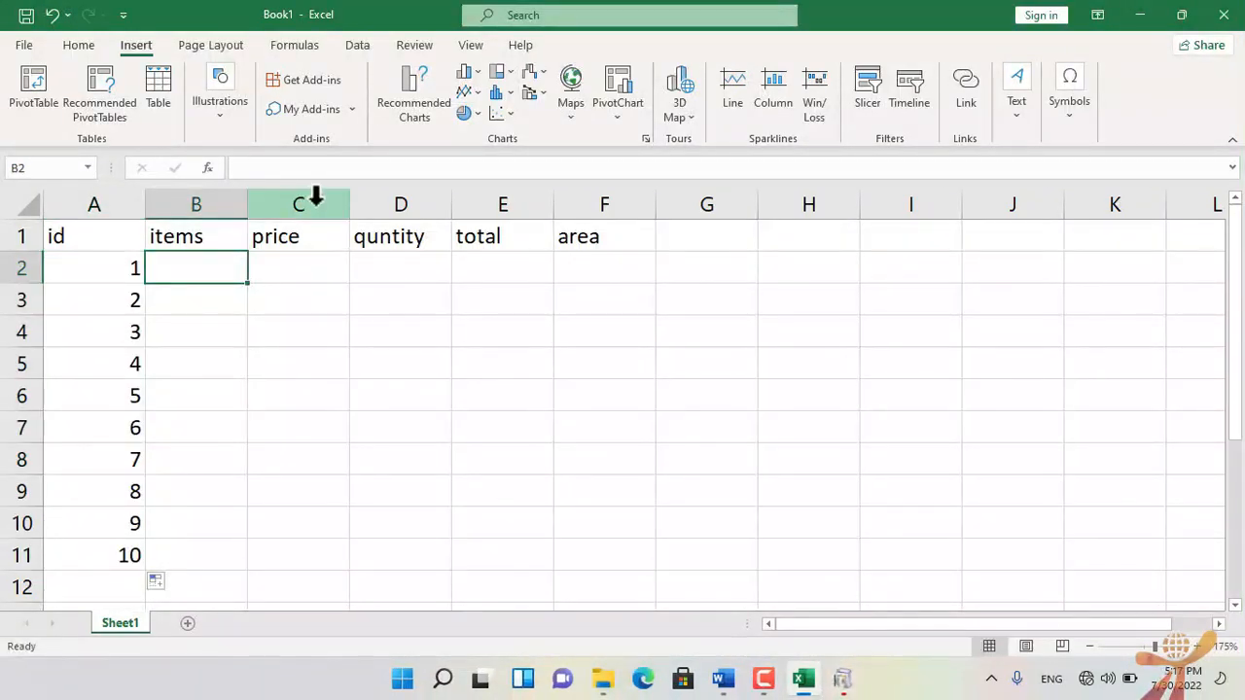
{"action": "type", "text": "cal"}
{"action": "key", "text": "Return"}
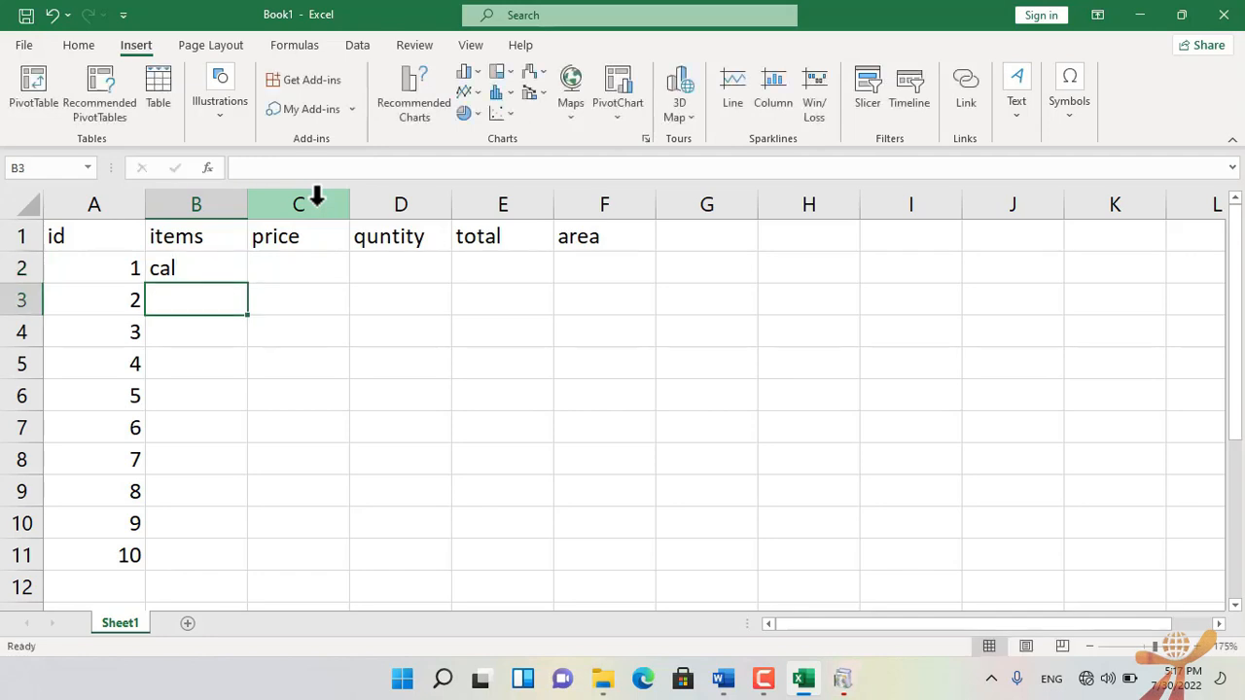
{"action": "type", "text": "hyd"}
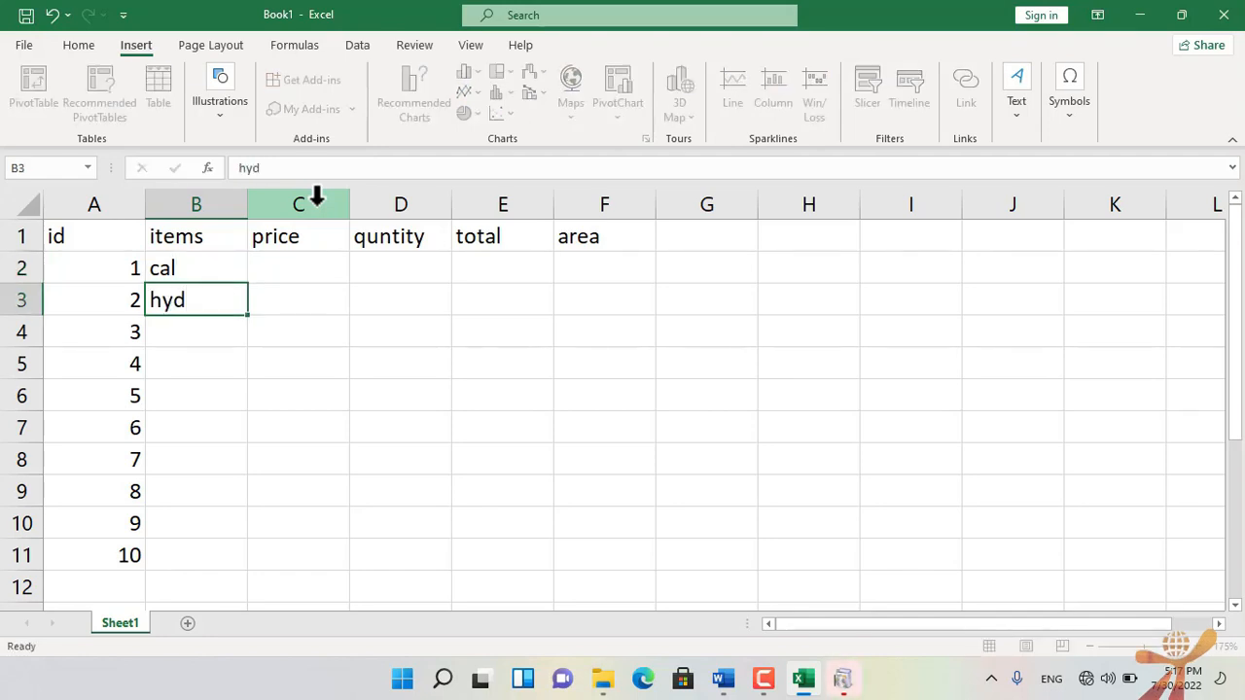
{"action": "key", "text": "Return"}
{"action": "type", "text": "med"}
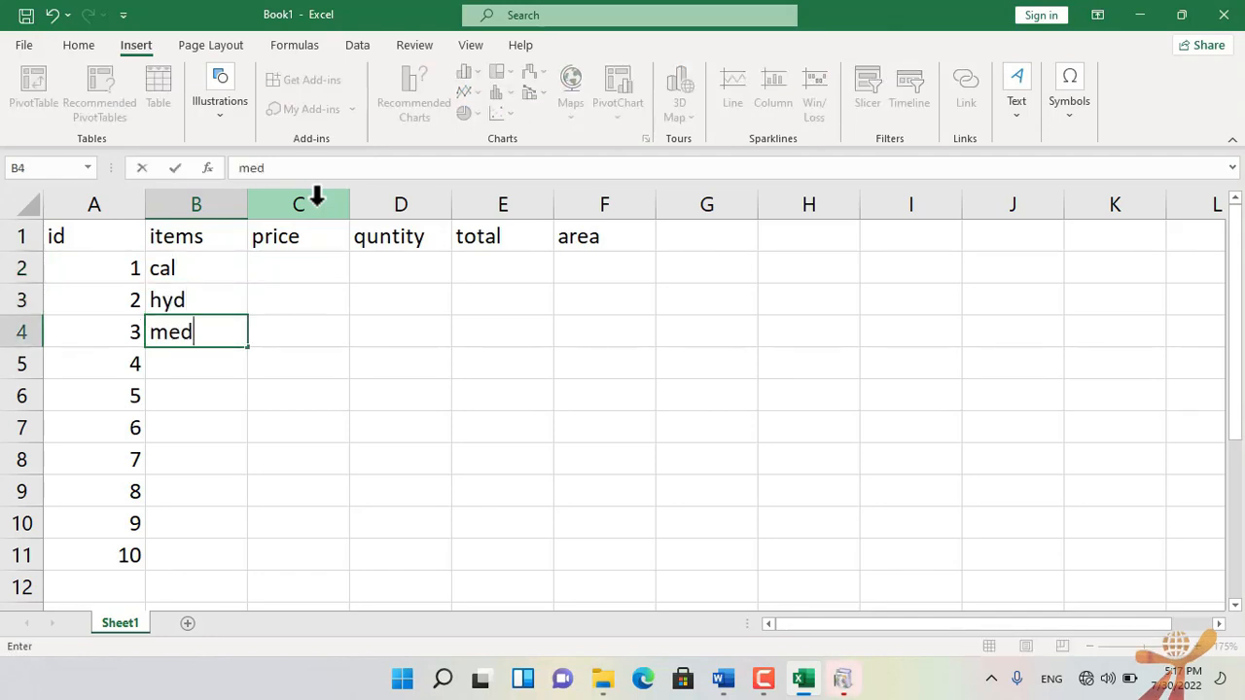
{"action": "key", "text": "Return"}
{"action": "type", "text": "eye"}
{"action": "key", "text": "Return"}
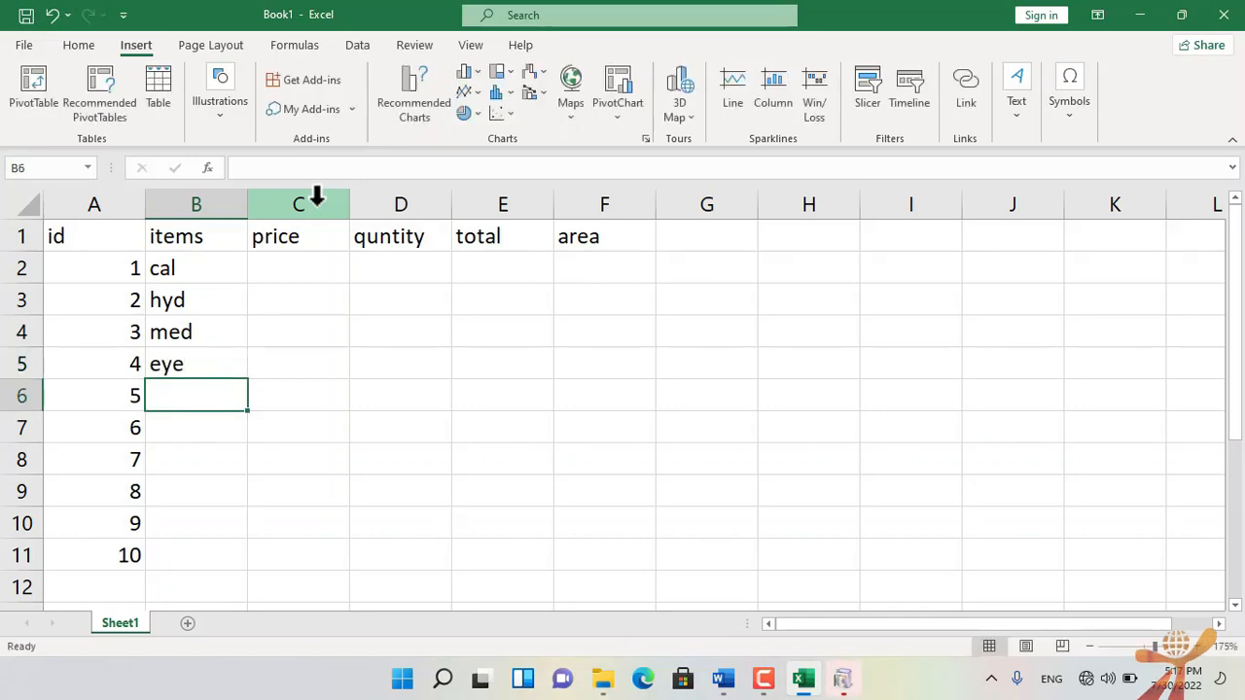
{"action": "type", "text": "inj"}
{"action": "key", "text": "Return"}
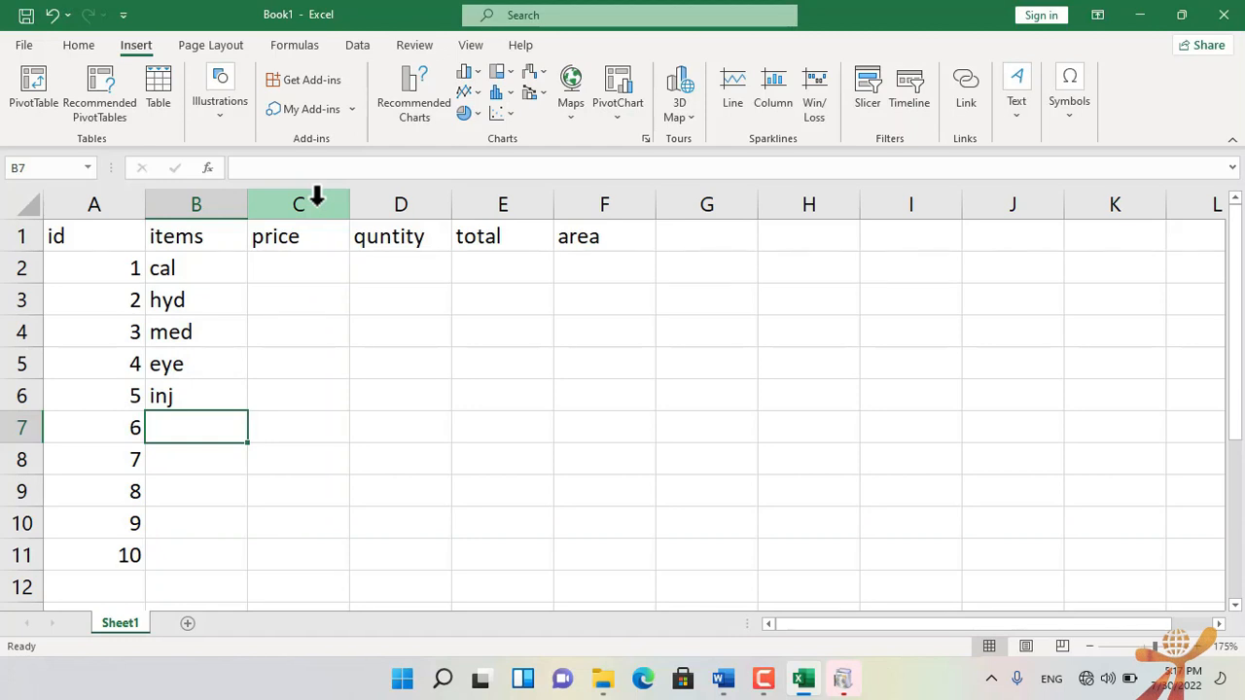
Enter the items com, pkd, thm, thme and comp in cells B7 to B11.
{"action": "type", "text": "com"}
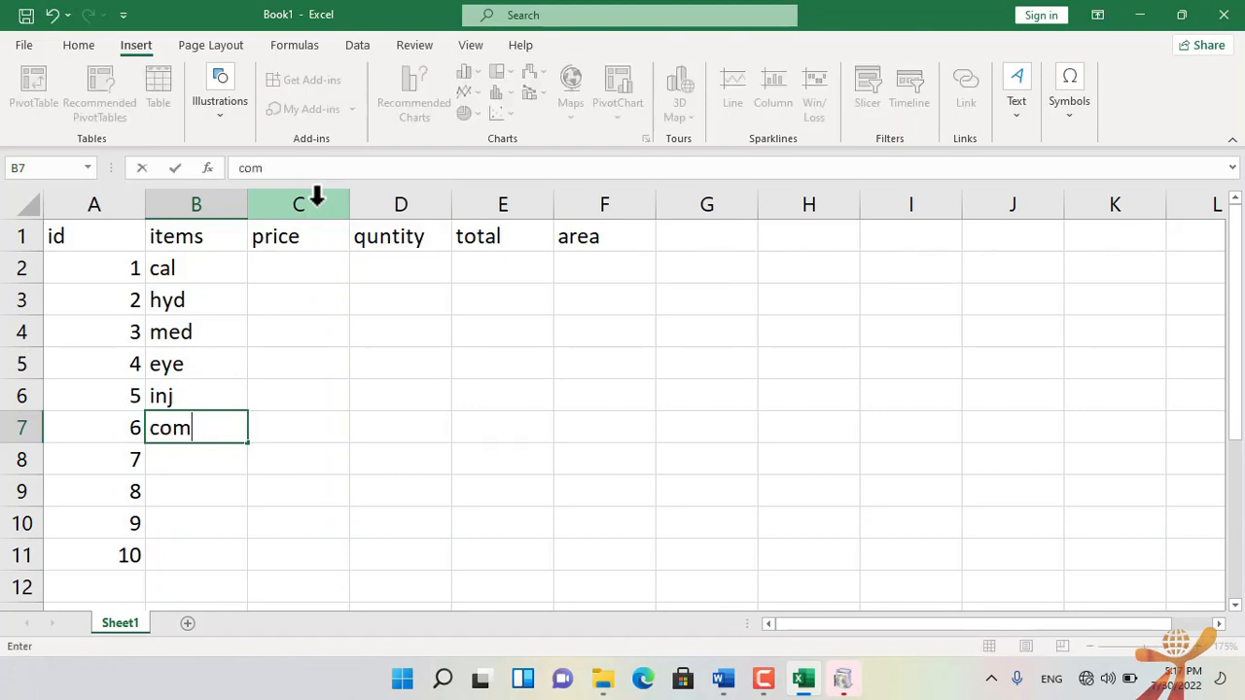
{"action": "key", "text": "Return"}
{"action": "type", "text": "p"}
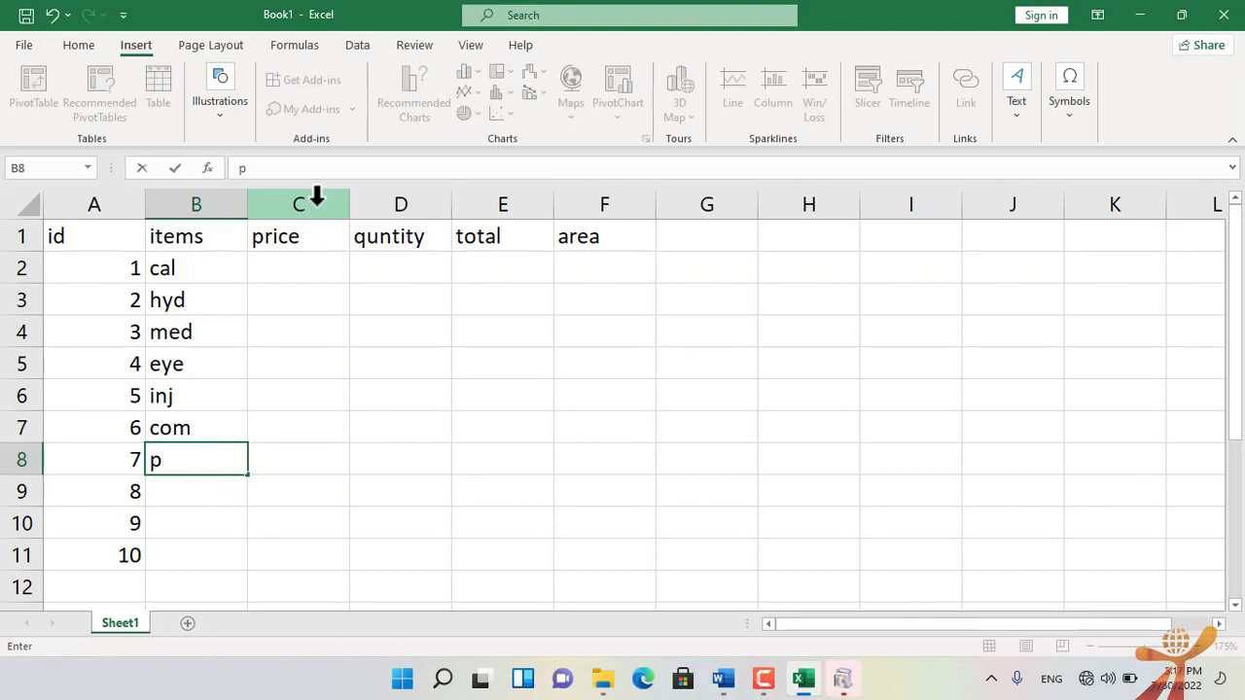
{"action": "type", "text": "kd"}
{"action": "key", "text": "Return"}
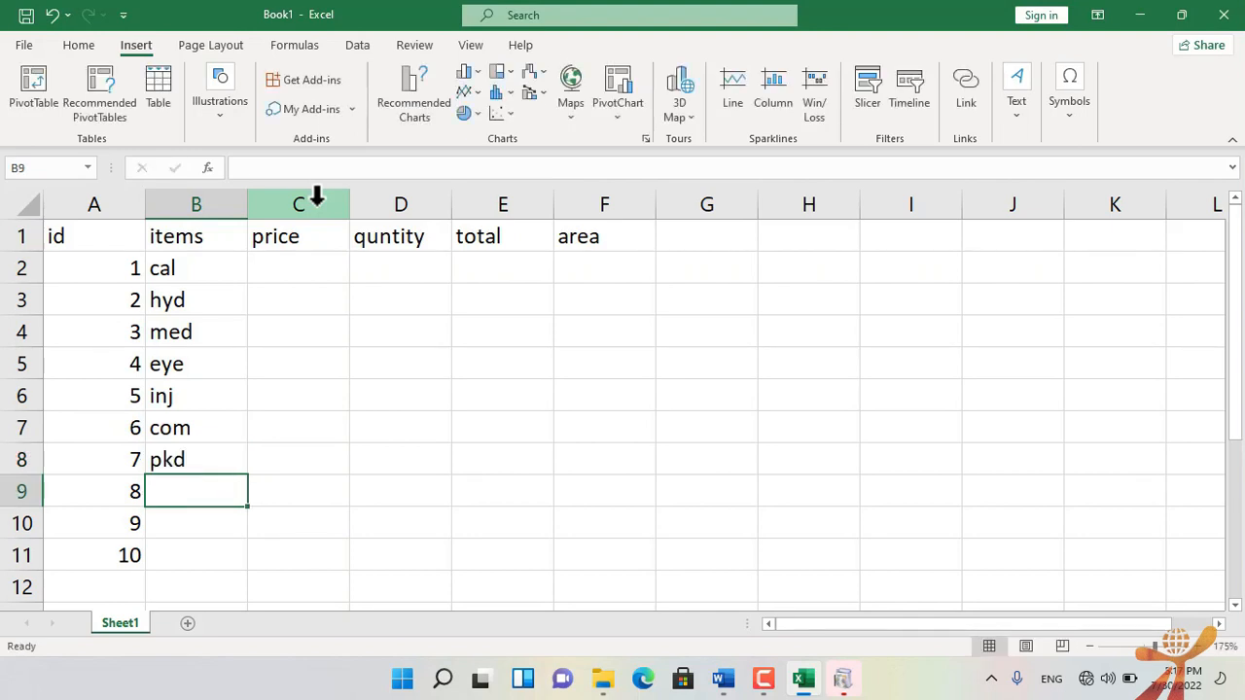
{"action": "type", "text": "thm"}
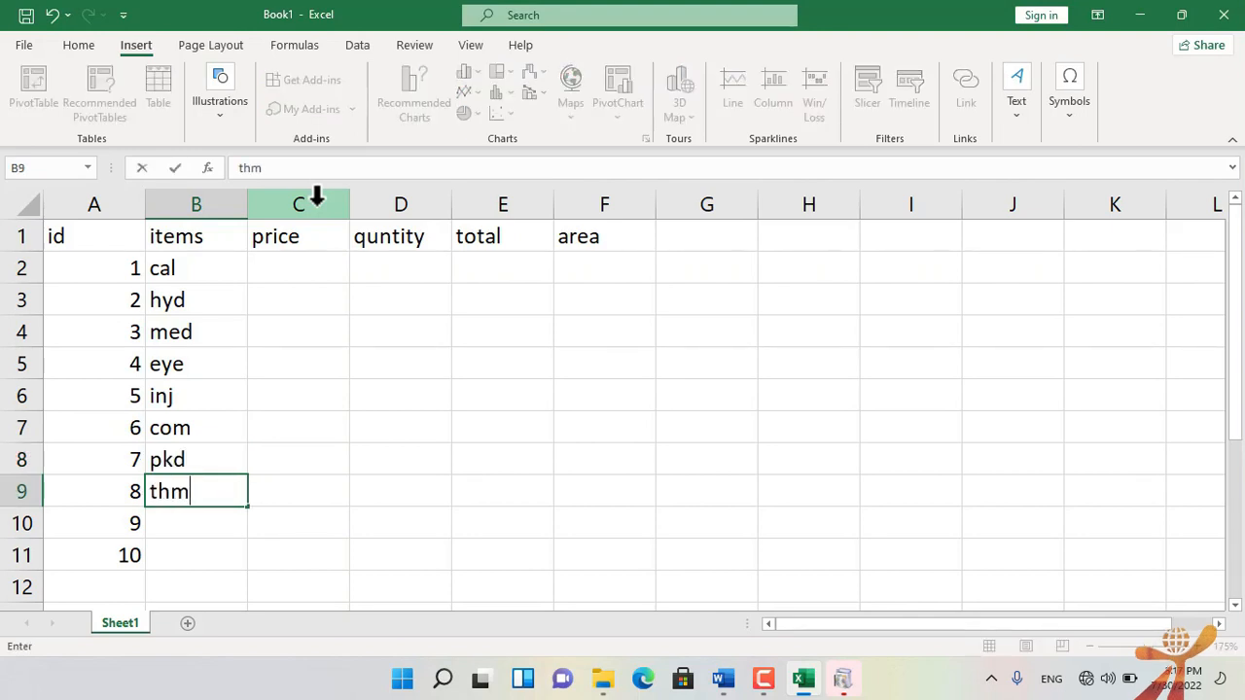
{"action": "key", "text": "Return"}
{"action": "type", "text": "thm"}
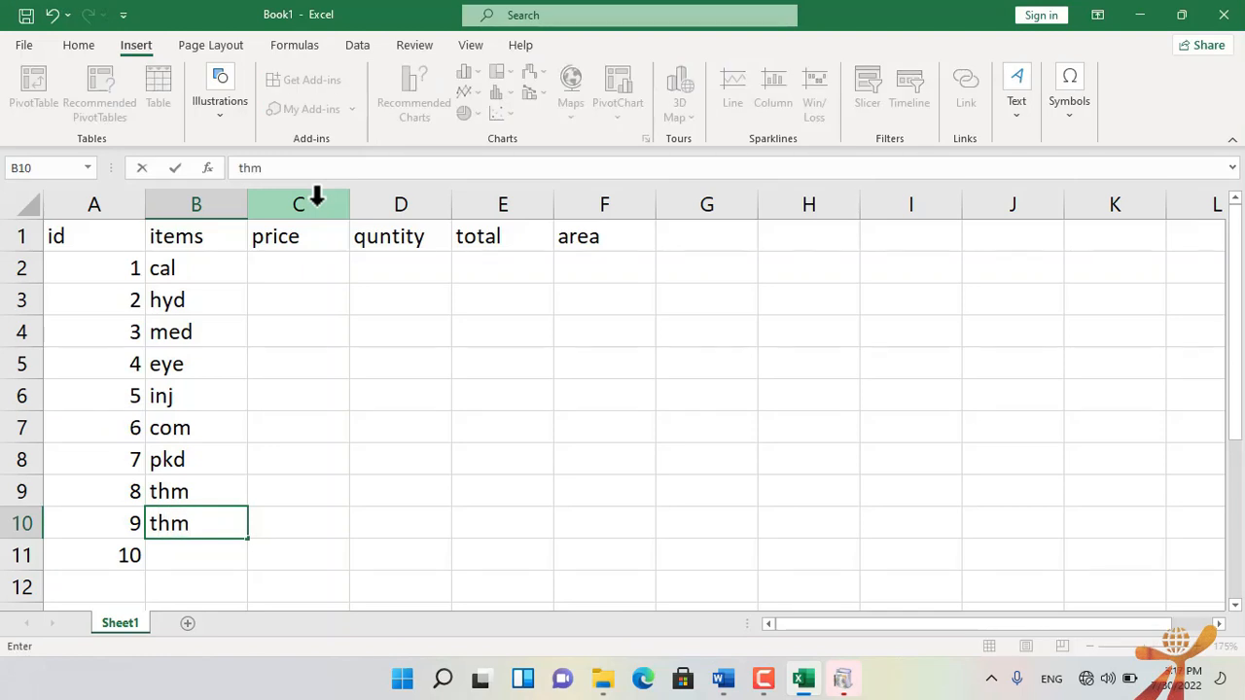
{"action": "type", "text": "e"}
{"action": "key", "text": "Return"}
{"action": "type", "text": "c"}
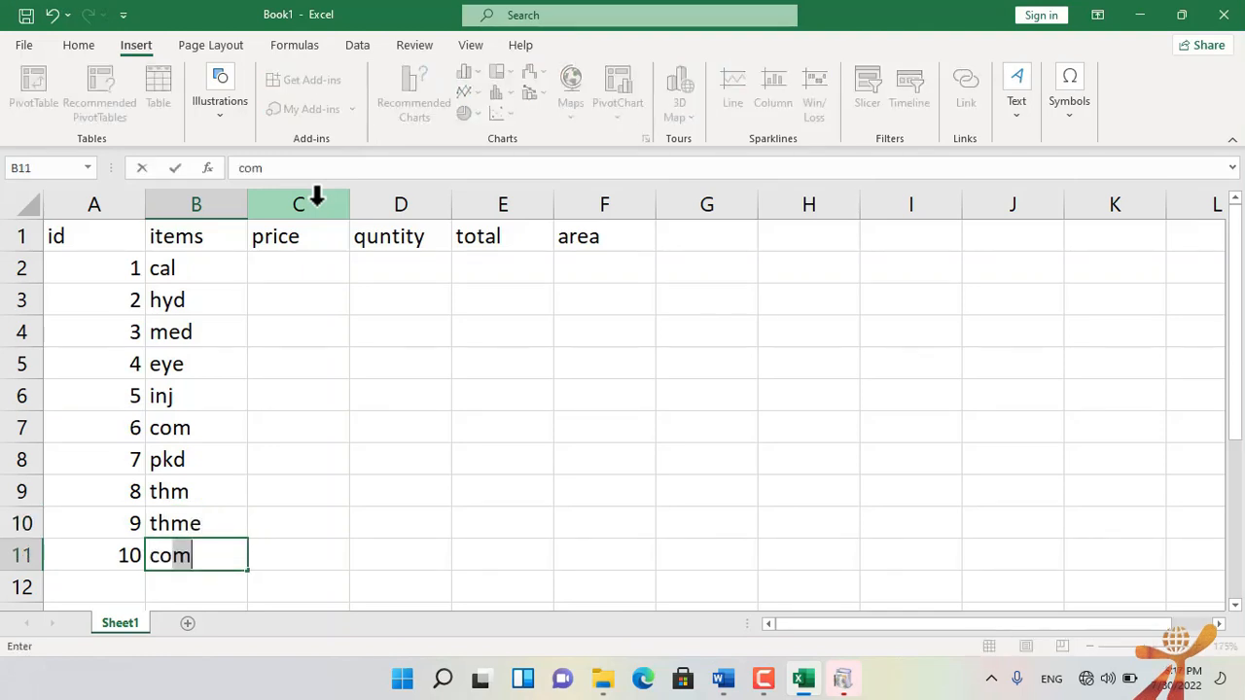
{"action": "type", "text": "omp"}
{"action": "key", "text": "Return"}
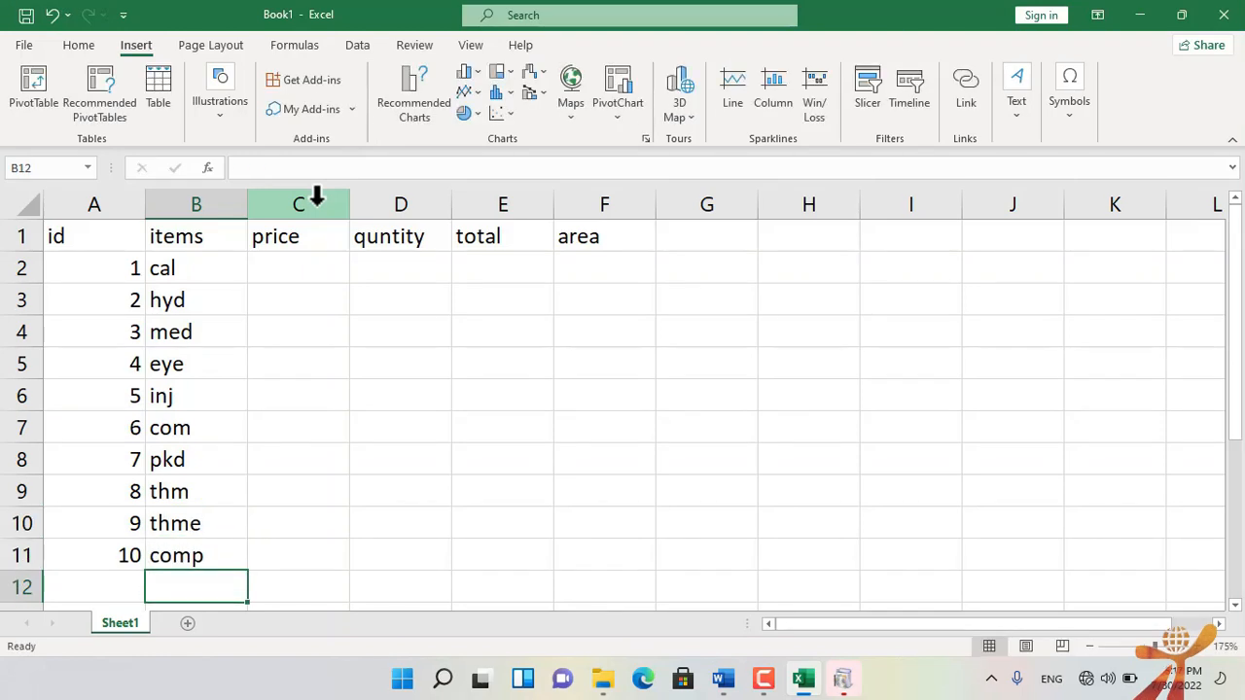
Enter the prices 50, 60, 90, 70 and 50 in cells C2 to C6.
{"action": "left_click", "coordinate": [286, 268]}
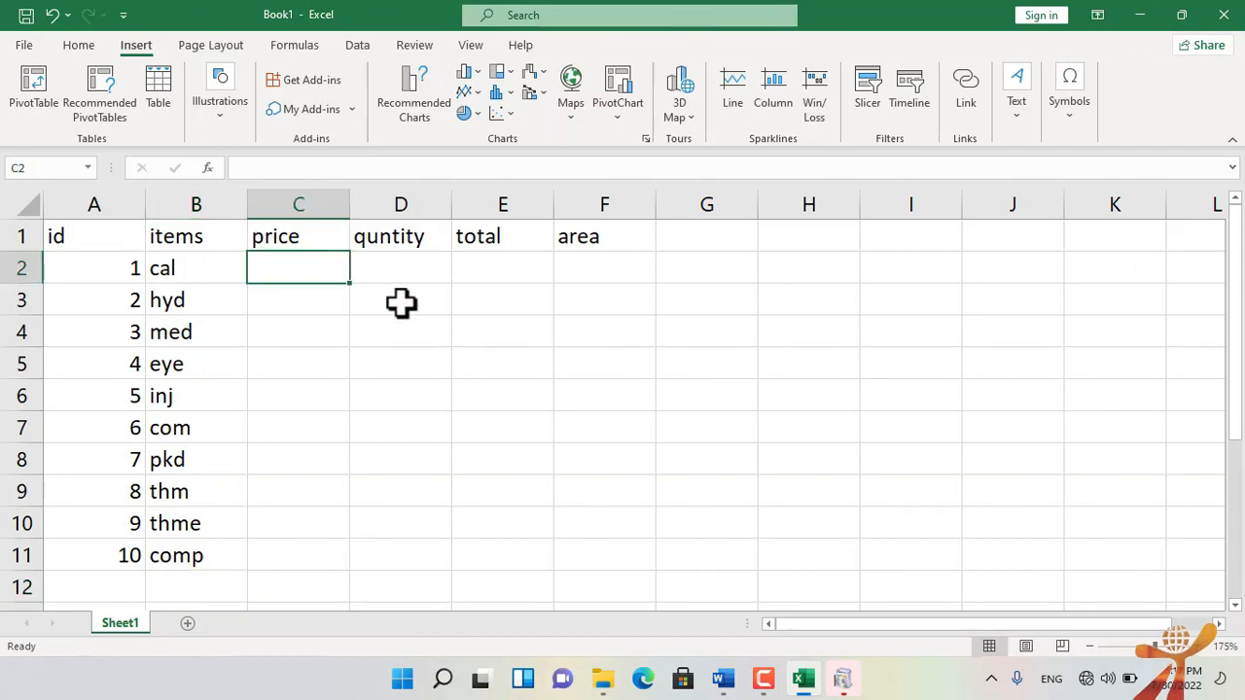
{"action": "type", "text": "50"}
{"action": "key", "text": "Return"}
{"action": "type", "text": "60"}
{"action": "key", "text": "Return"}
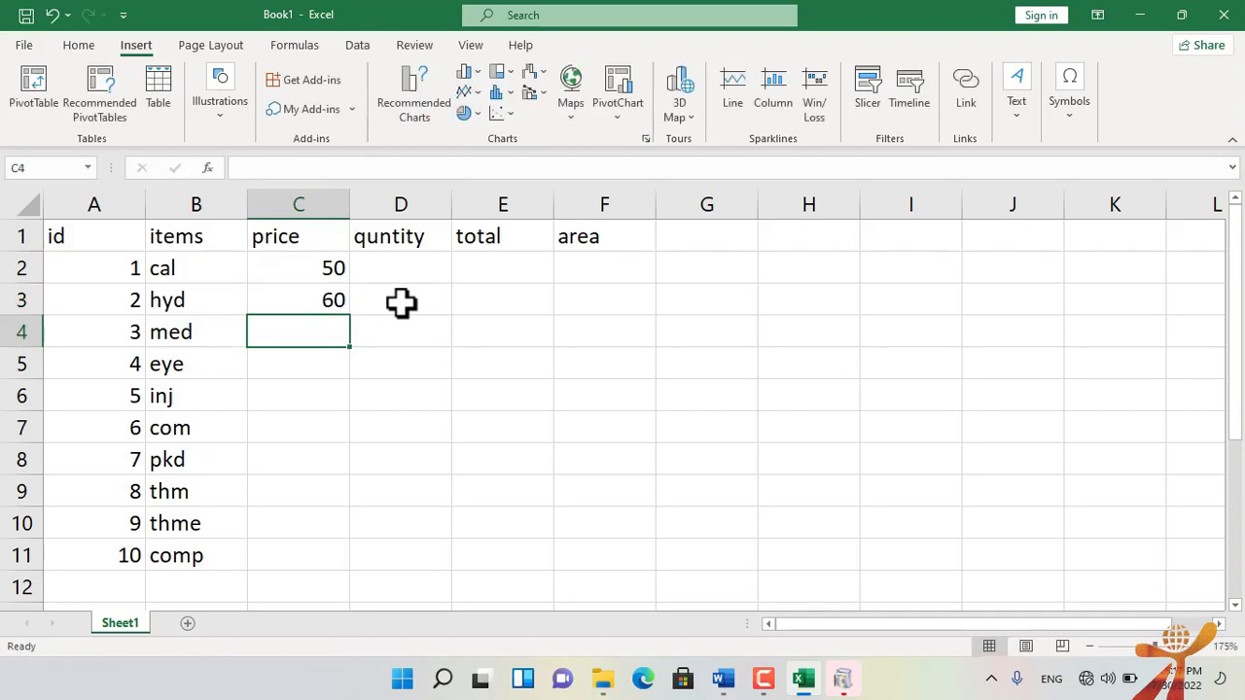
{"action": "type", "text": "90"}
{"action": "key", "text": "Return"}
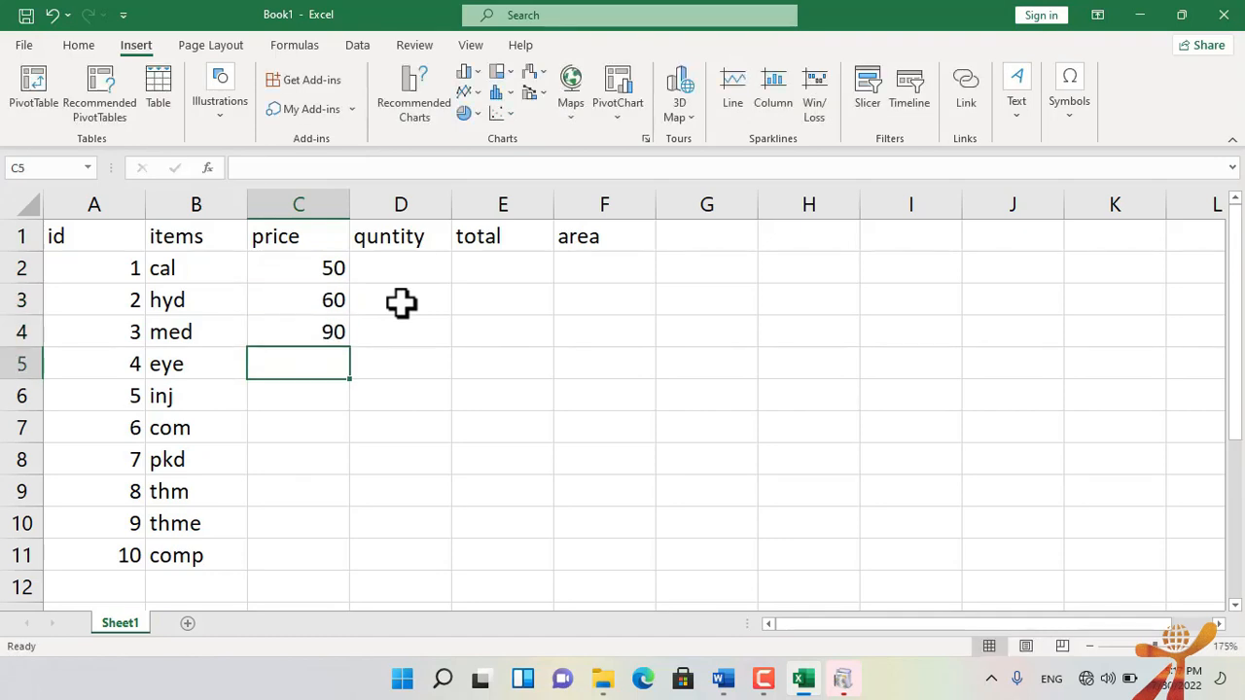
{"action": "type", "text": "70"}
{"action": "key", "text": "Return"}
{"action": "type", "text": "50"}
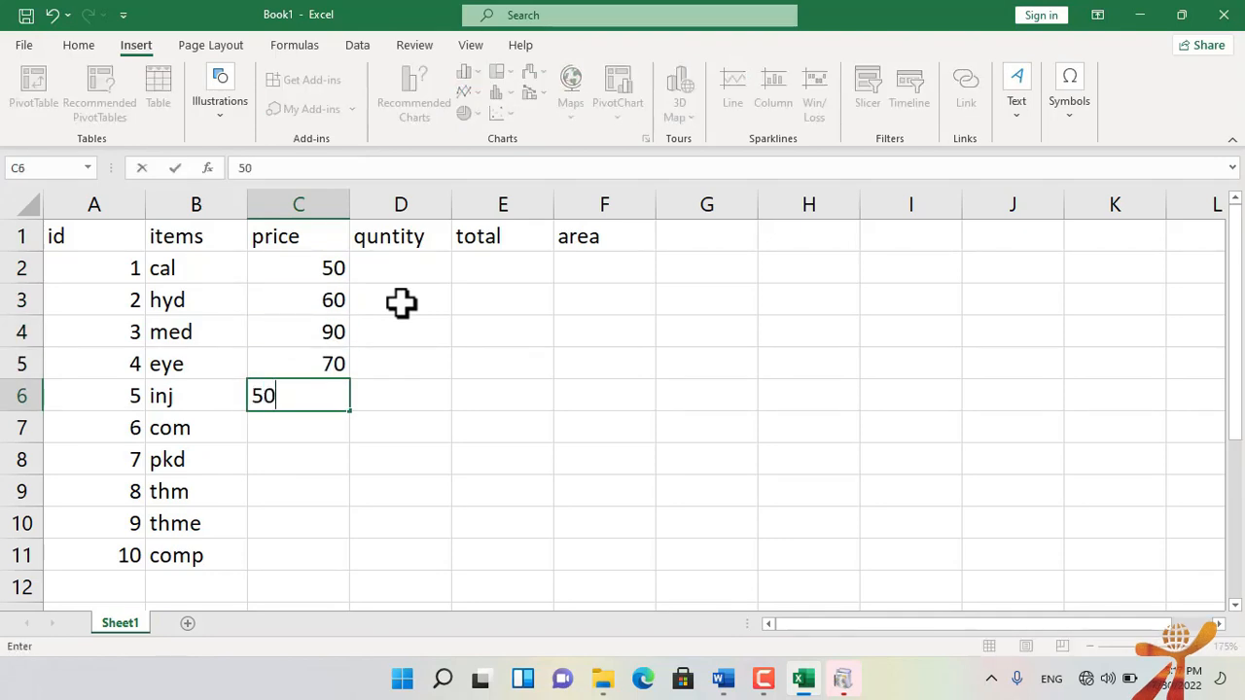
{"action": "key", "text": "Return"}
Enter the prices 71, 91, 61, 71 and 91 in cells C7 to C11.
{"action": "type", "text": "71"}
{"action": "key", "text": "Return"}
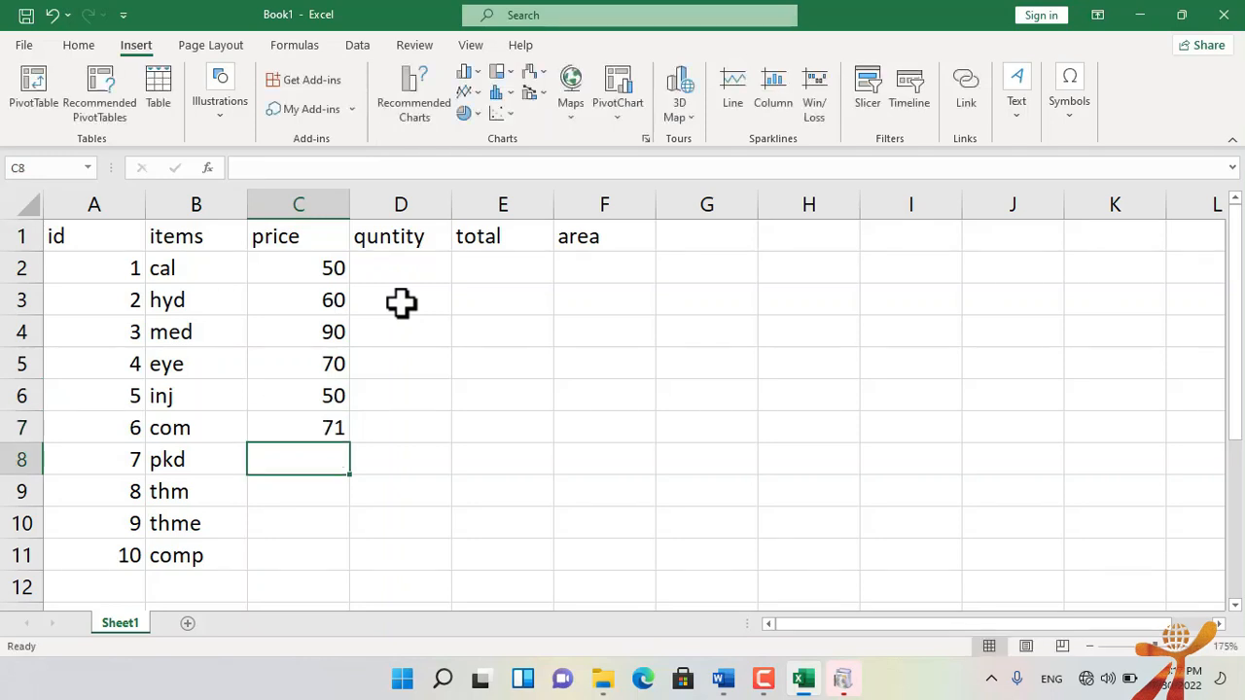
{"action": "type", "text": "91"}
{"action": "key", "text": "Return"}
{"action": "type", "text": "61"}
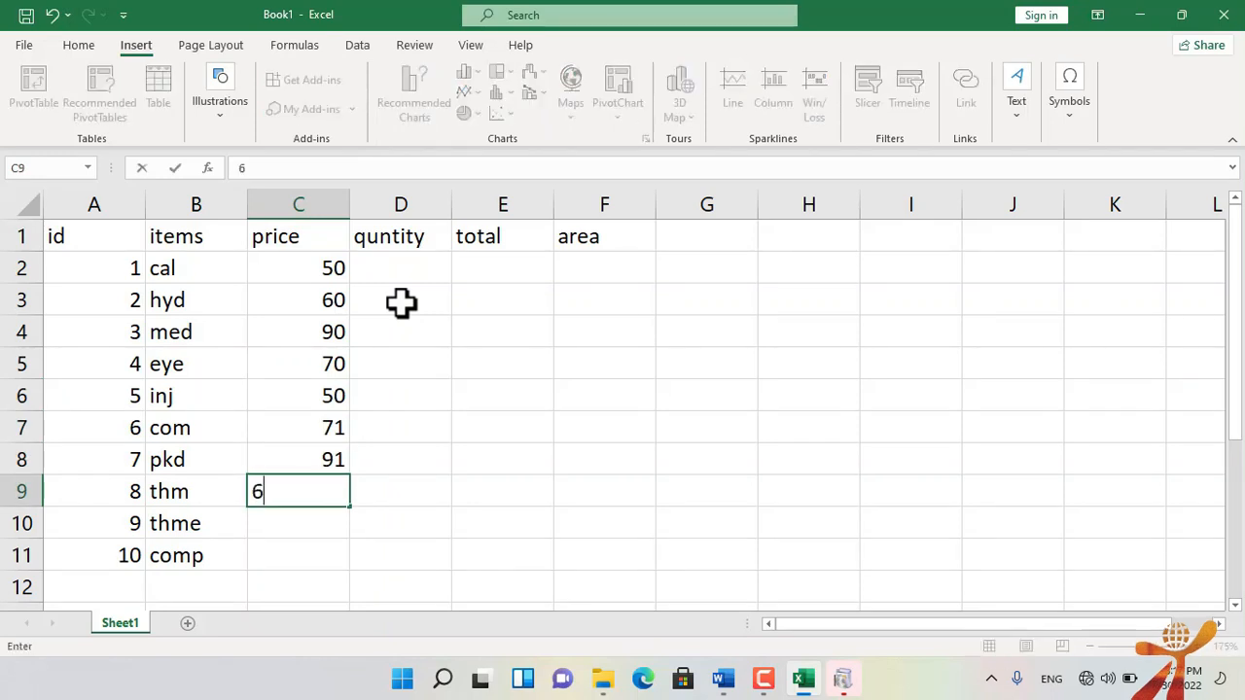
{"action": "key", "text": "Return"}
{"action": "type", "text": "71"}
{"action": "key", "text": "Return"}
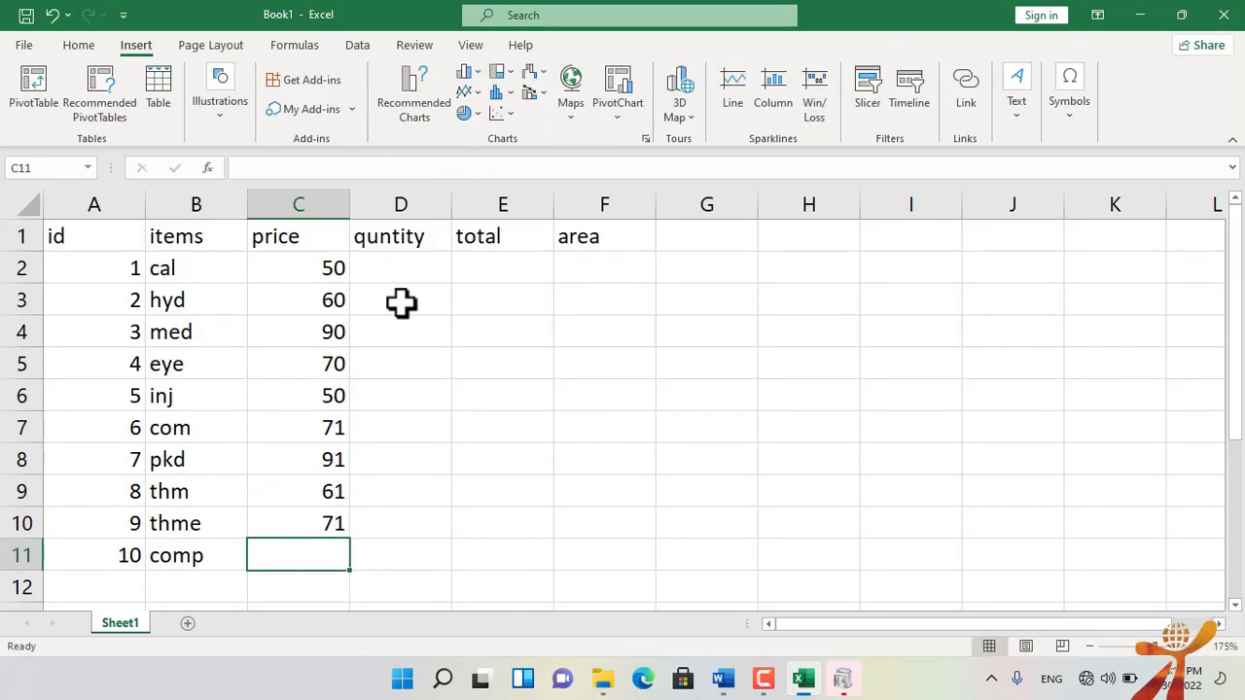
{"action": "type", "text": "91"}
{"action": "key", "text": "Return"}
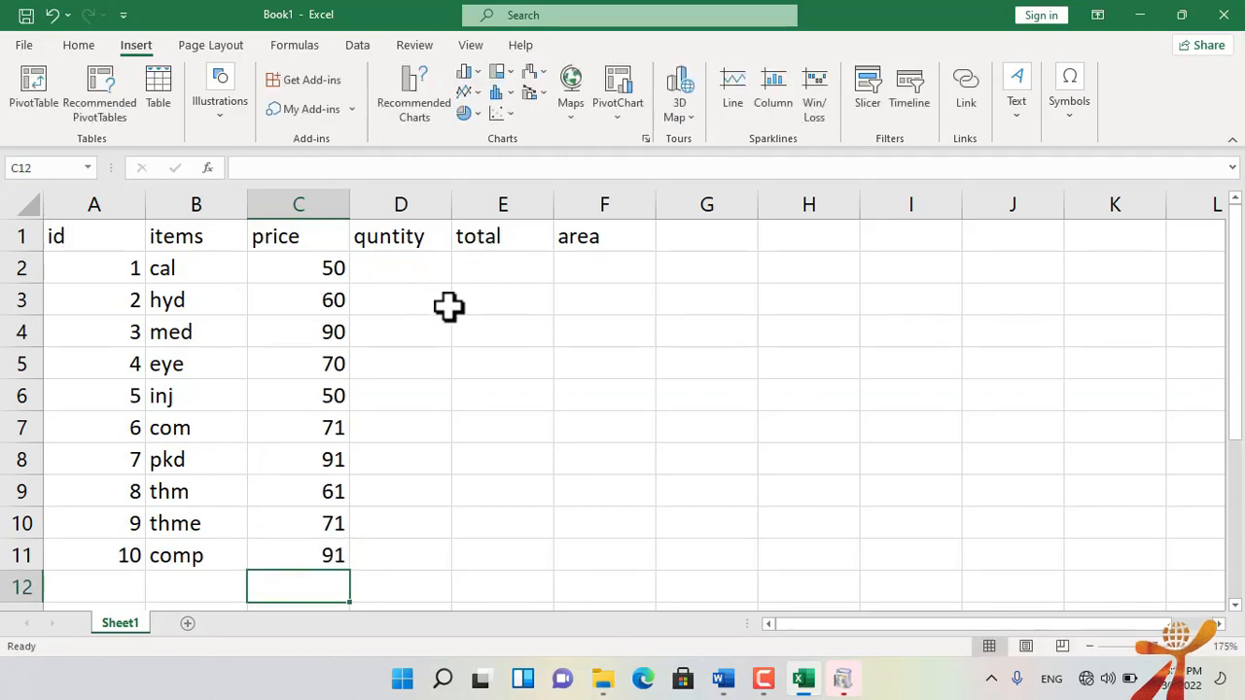
Enter the quantities 5, 6, 4, 5 and 4 in cells D2 to D6.
{"action": "left_click", "coordinate": [432, 280]}
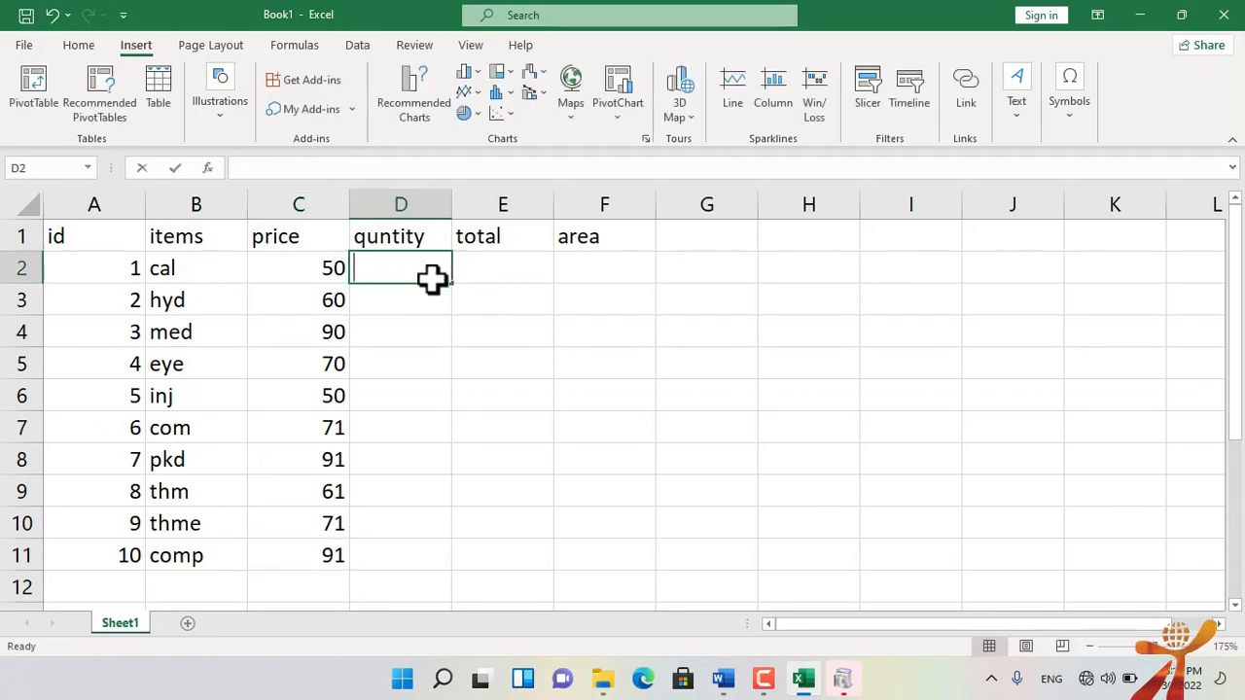
{"action": "type", "text": "5"}
{"action": "key", "text": "Return"}
{"action": "type", "text": "6"}
{"action": "key", "text": "Return"}
{"action": "type", "text": "4"}
{"action": "key", "text": "Return"}
{"action": "type", "text": "5"}
{"action": "key", "text": "Return"}
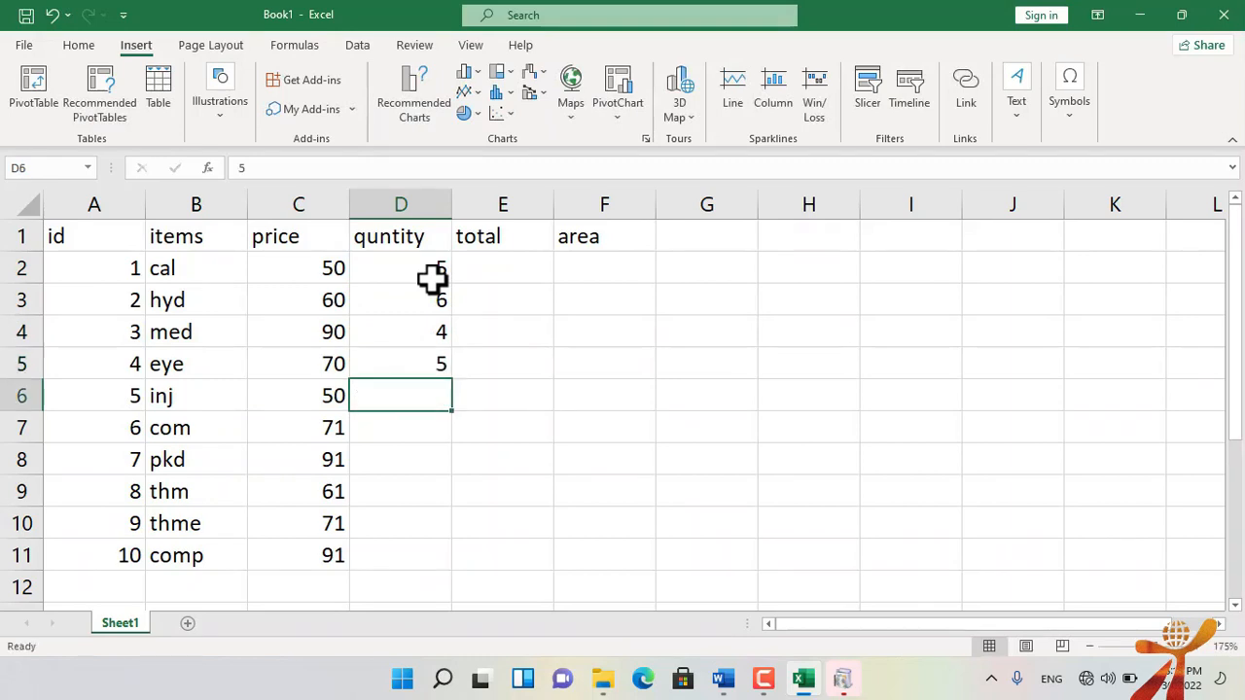
{"action": "type", "text": "4"}
{"action": "key", "text": "Return"}
Enter the quantities 9, 4, 7, 9 and 4 in cells D7 to D11.
{"action": "type", "text": "9"}
{"action": "key", "text": "Return"}
{"action": "type", "text": "4"}
{"action": "key", "text": "Return"}
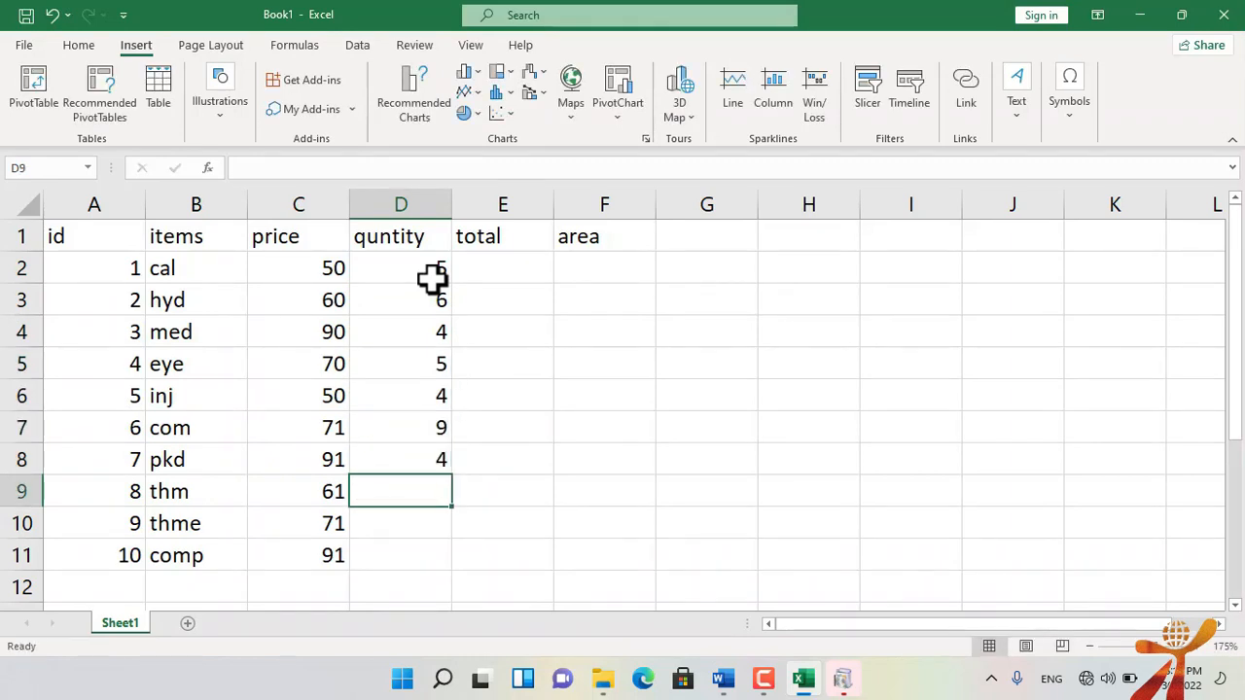
{"action": "type", "text": "7"}
{"action": "key", "text": "Return"}
{"action": "type", "text": "9"}
{"action": "key", "text": "Return"}
{"action": "type", "text": "4"}
{"action": "key", "text": "Return"}
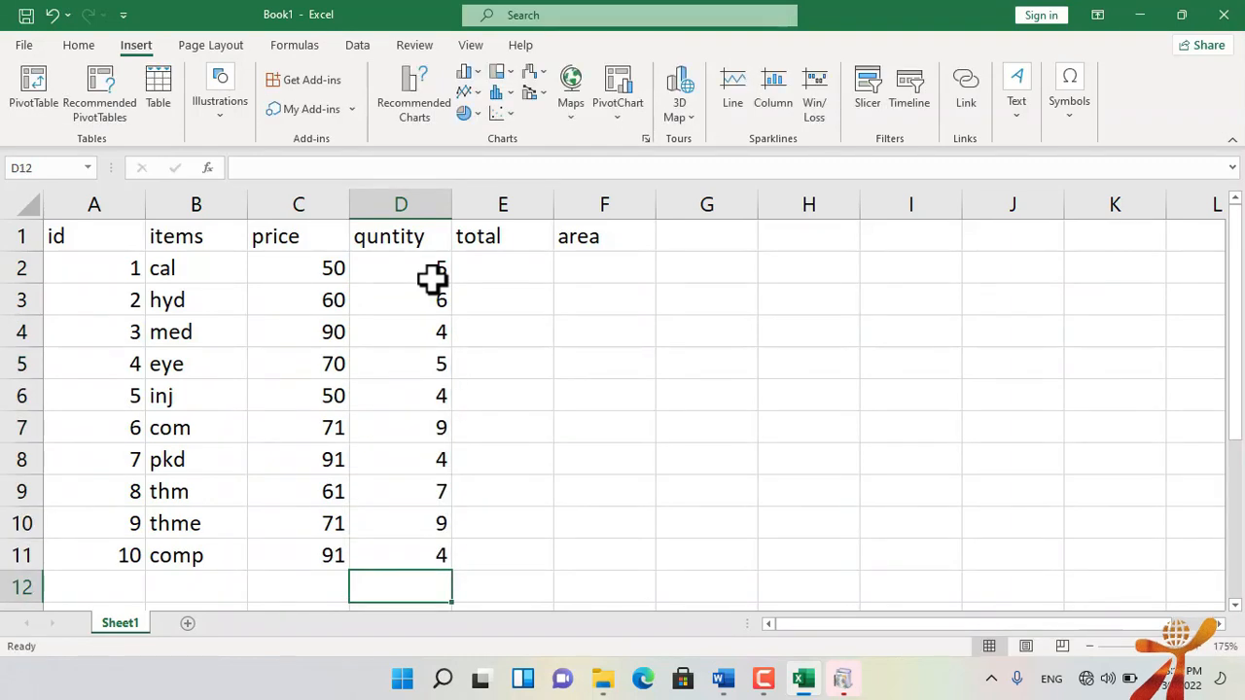
Calculate the first item's total in cell E2 with the formula =PRODUCT(C2*D2).
{"action": "left_click", "coordinate": [468, 270]}
{"action": "type", "text": "="}
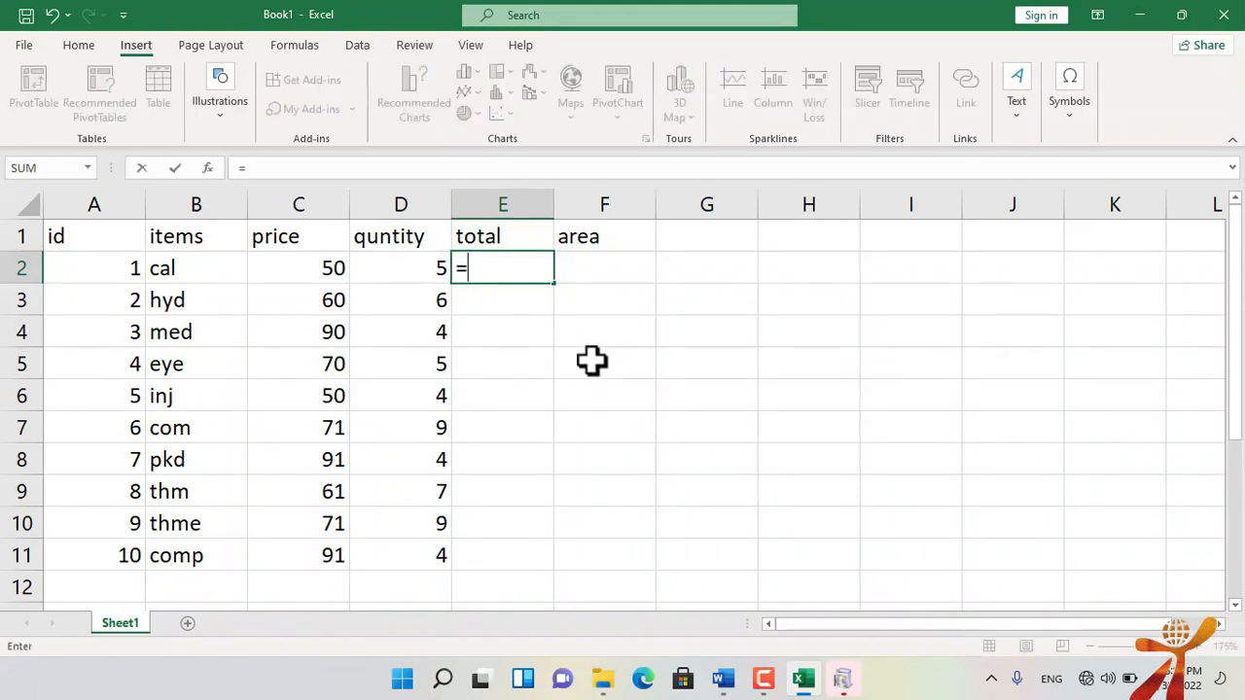
{"action": "type", "text": "product"}
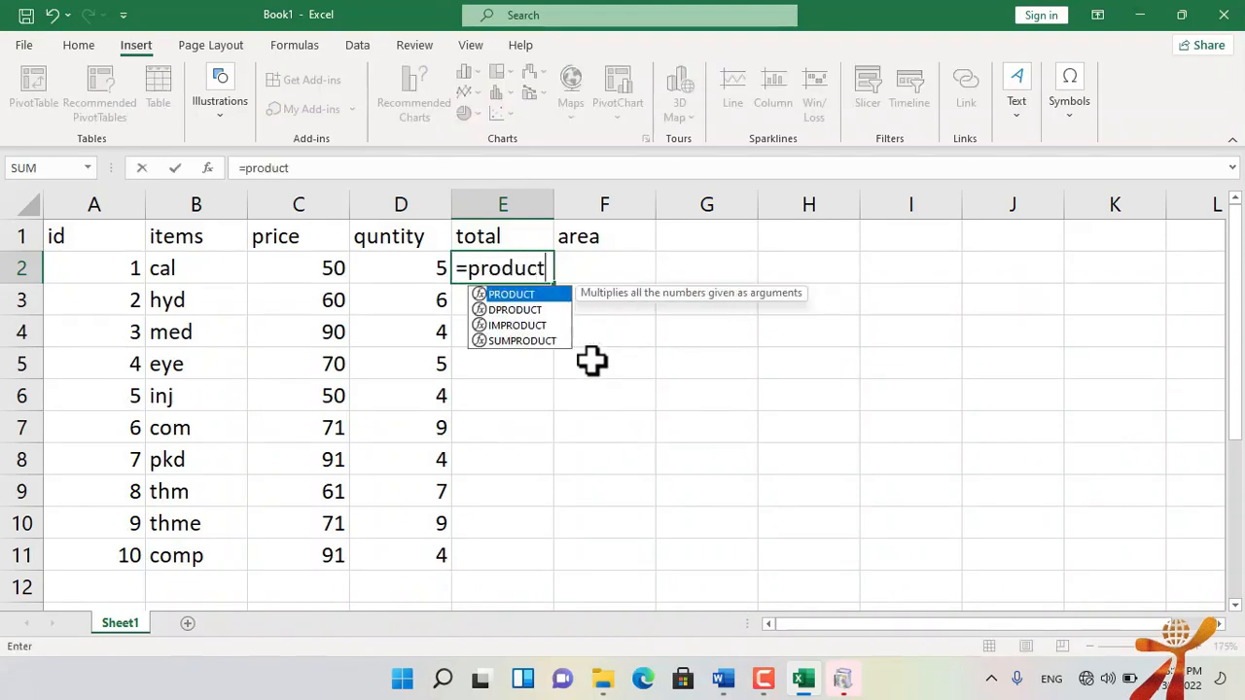
{"action": "type", "text": "("}
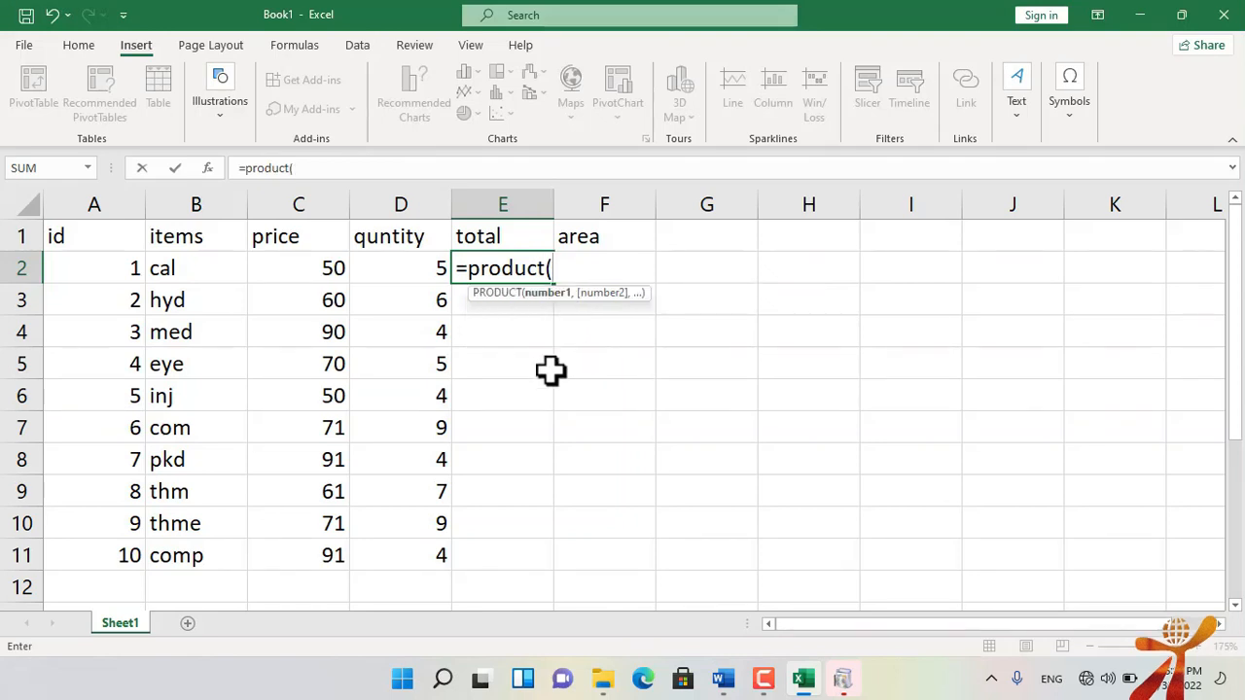
{"action": "left_click", "coordinate": [329, 273]}
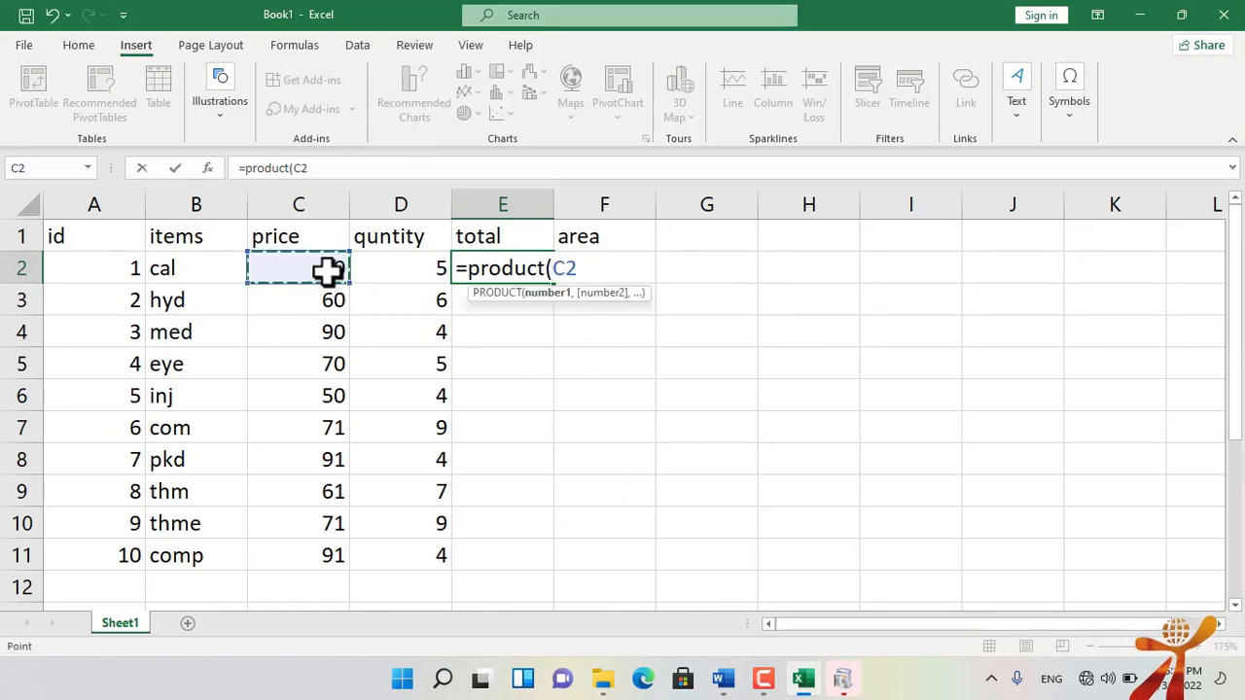
{"action": "type", "text": "*"}
{"action": "left_click", "coordinate": [417, 277]}
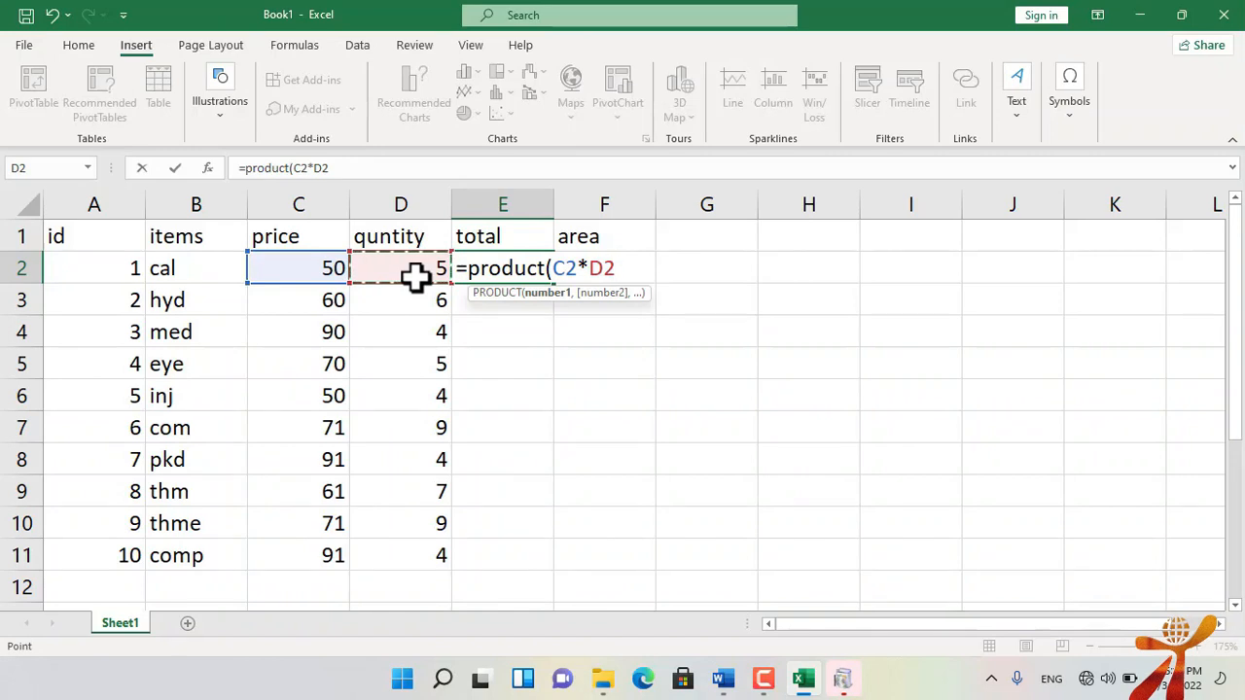
{"action": "type", "text": ")"}
{"action": "key", "text": "Return"}
{"action": "key", "text": "Up"}
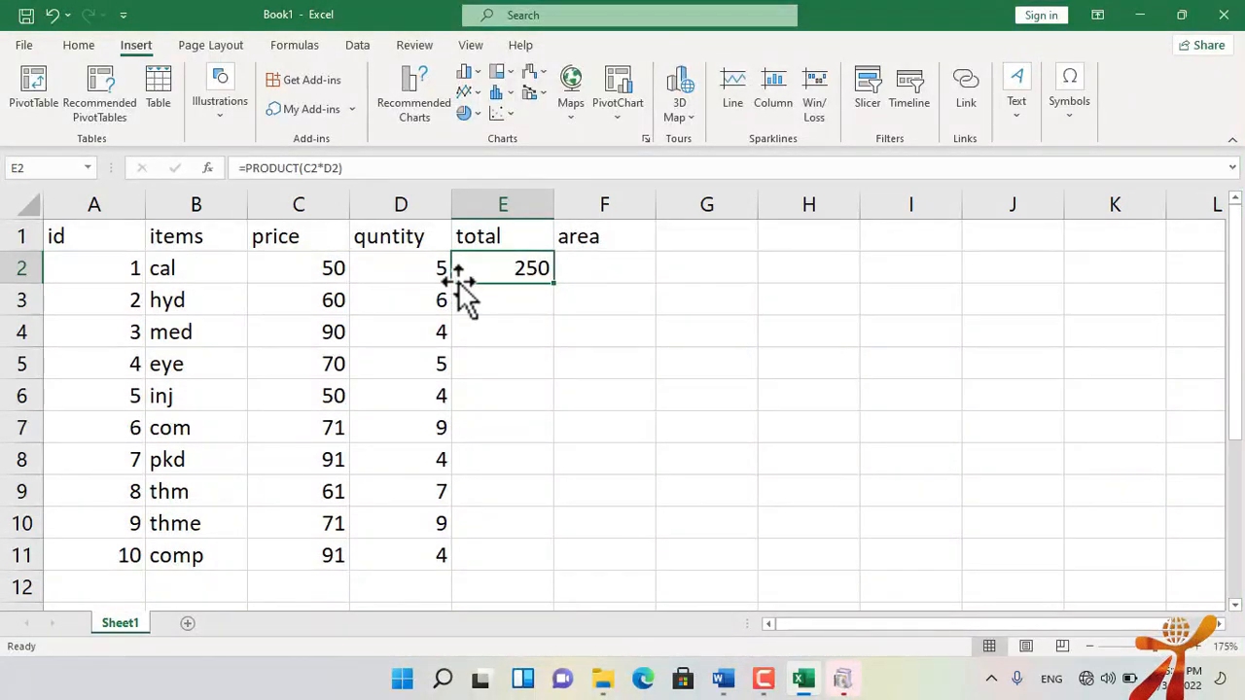
Fill the total formula from cell E2 down to E11.
{"action": "left_click_drag", "start_coordinate": [480, 270], "coordinate": [500, 554]}
{"action": "key", "text": "ctrl+d"}
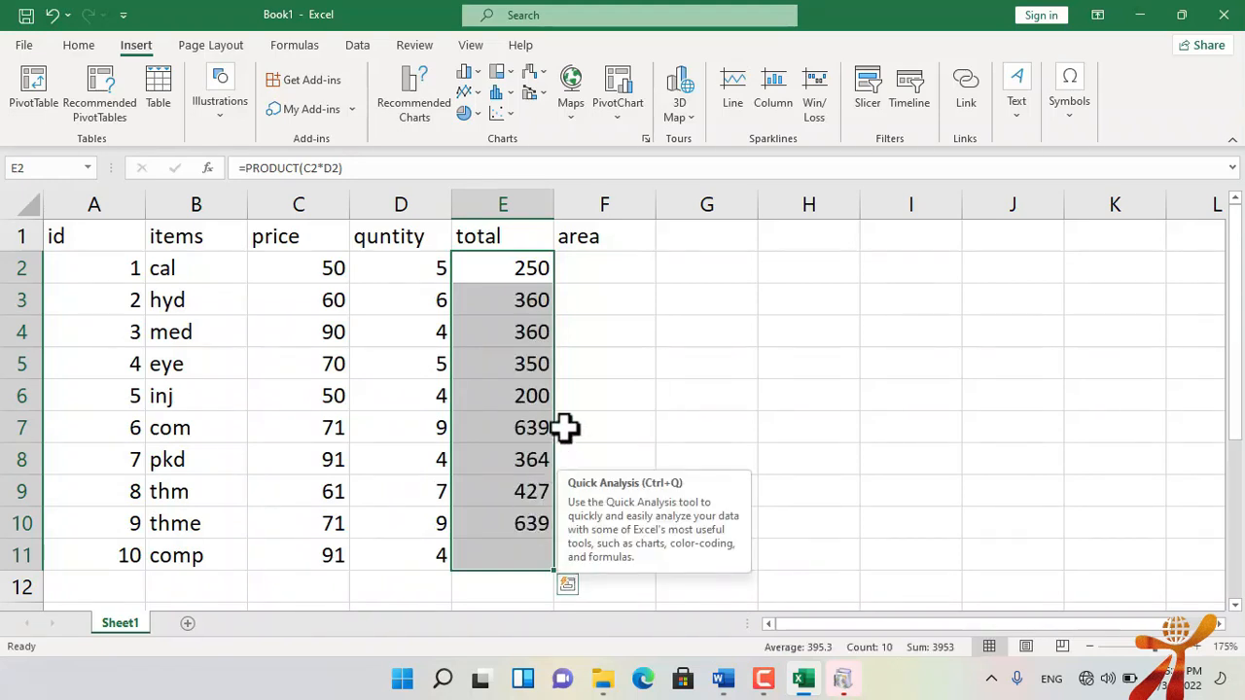
{"action": "left_click", "coordinate": [632, 326]}
{"action": "left_click", "coordinate": [600, 269]}
Format the header cells A1 to F1 with a yellow fill and red font color.
{"action": "left_click_drag", "start_coordinate": [110, 236], "coordinate": [609, 242]}
{"action": "left_click", "coordinate": [90, 44]}
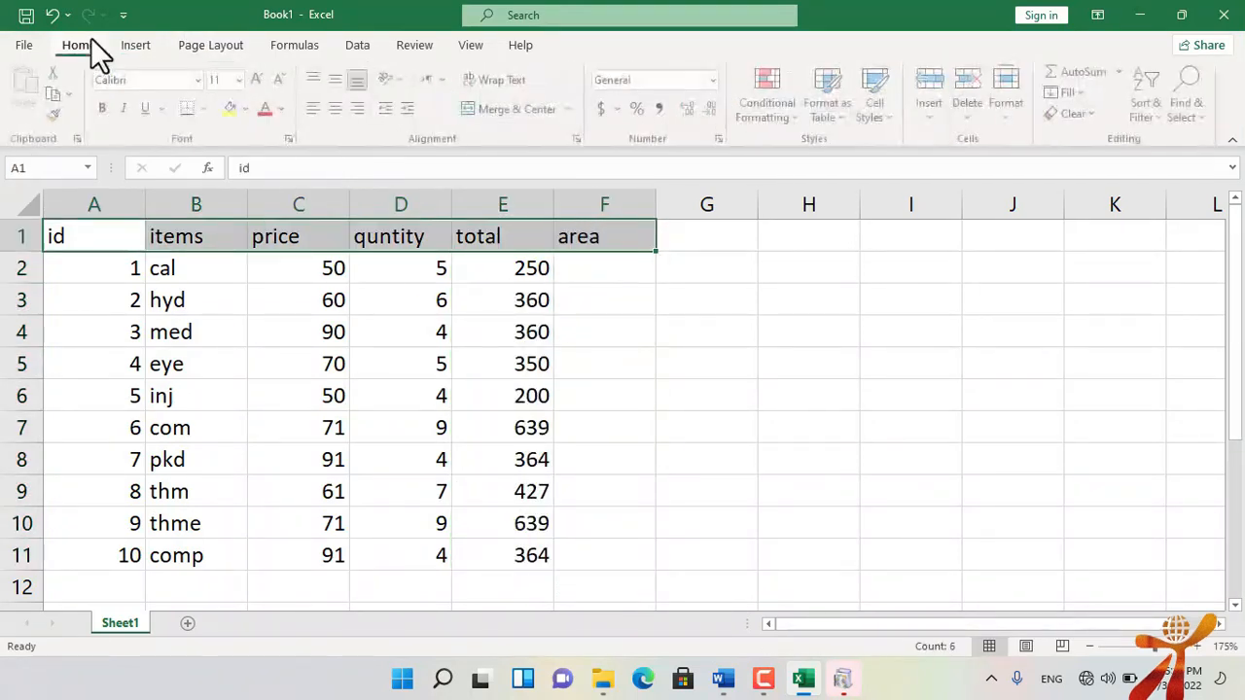
{"action": "left_click", "coordinate": [235, 110]}
{"action": "left_click", "coordinate": [266, 109]}
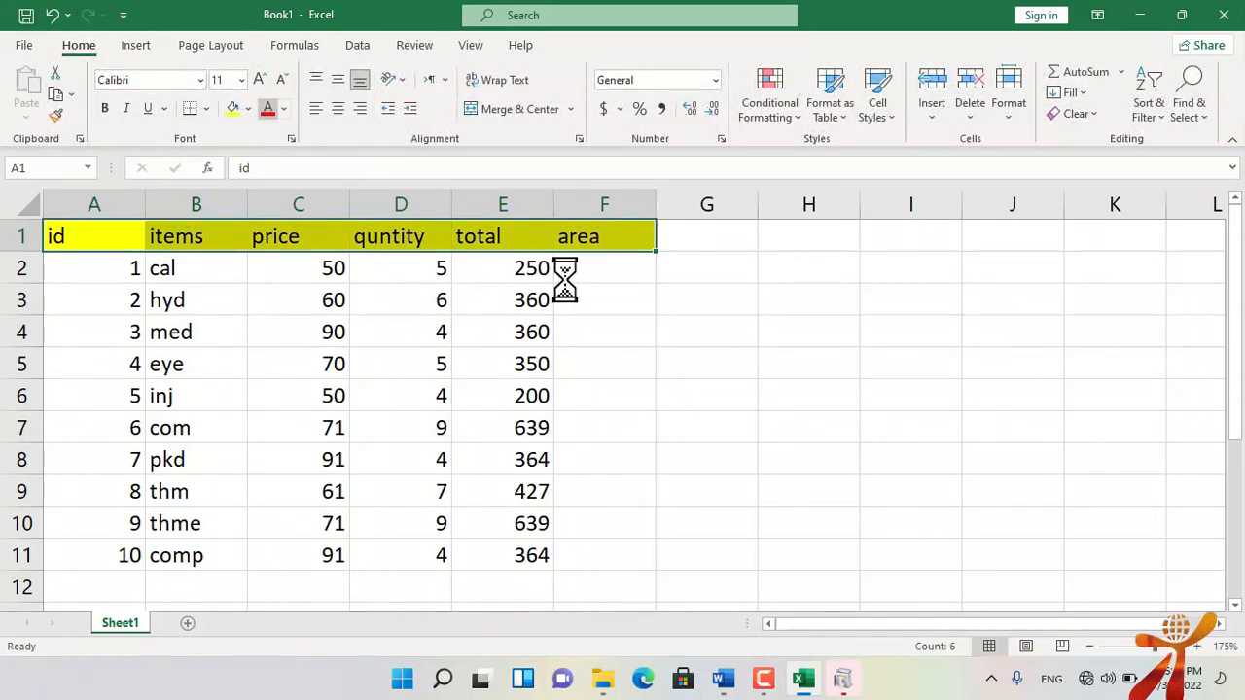
Enter the areas khall, munda, rani and rabat in cells F2 to F5.
{"action": "left_click", "coordinate": [594, 267]}
{"action": "type", "text": "khall"}
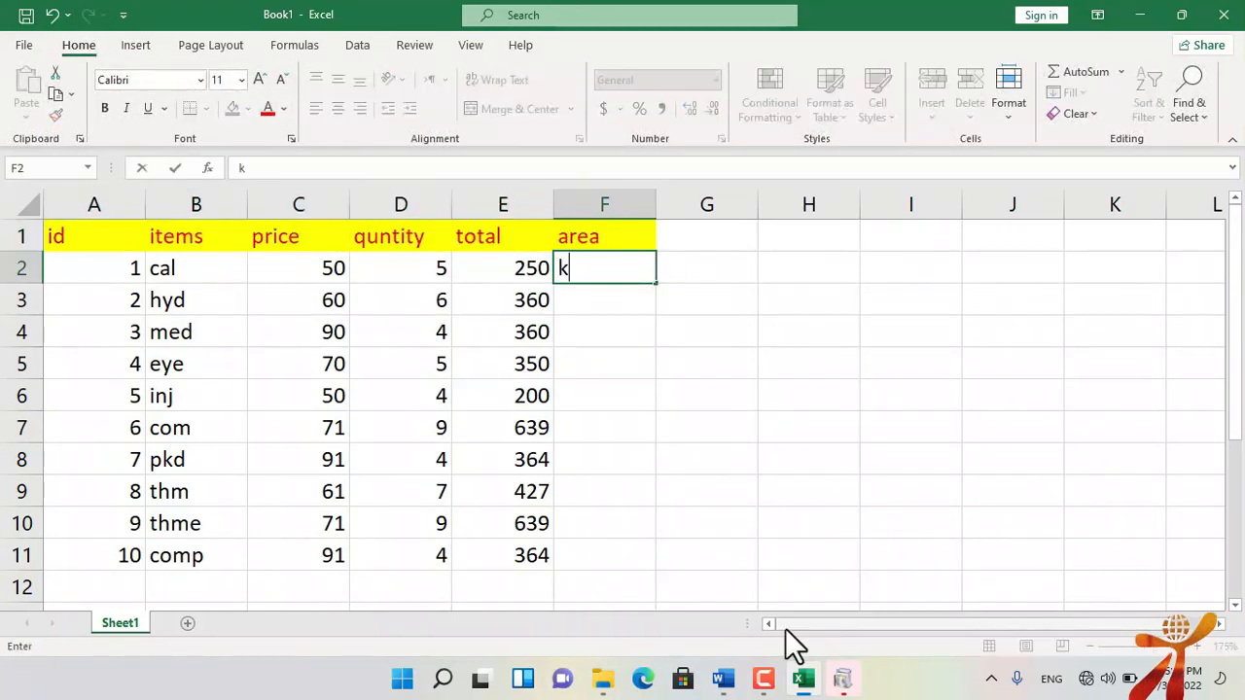
{"action": "key", "text": "Return"}
{"action": "type", "text": "mud"}
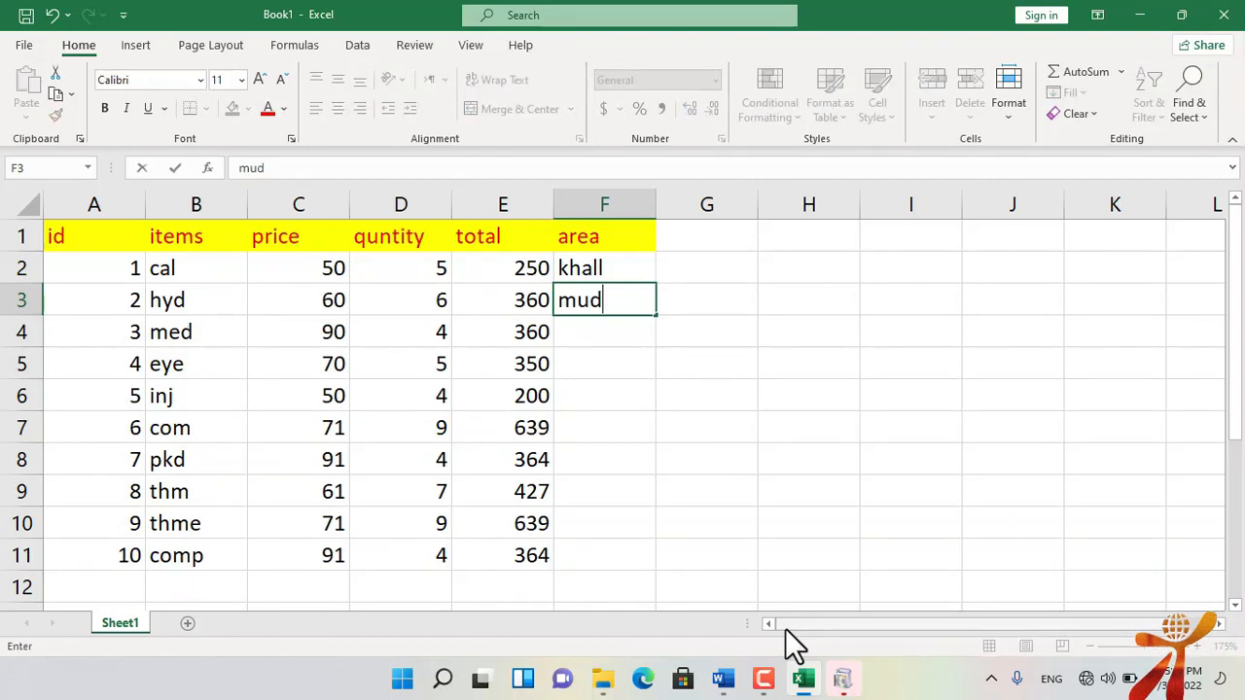
{"action": "type", "text": "nda"}
{"action": "key", "text": "Return"}
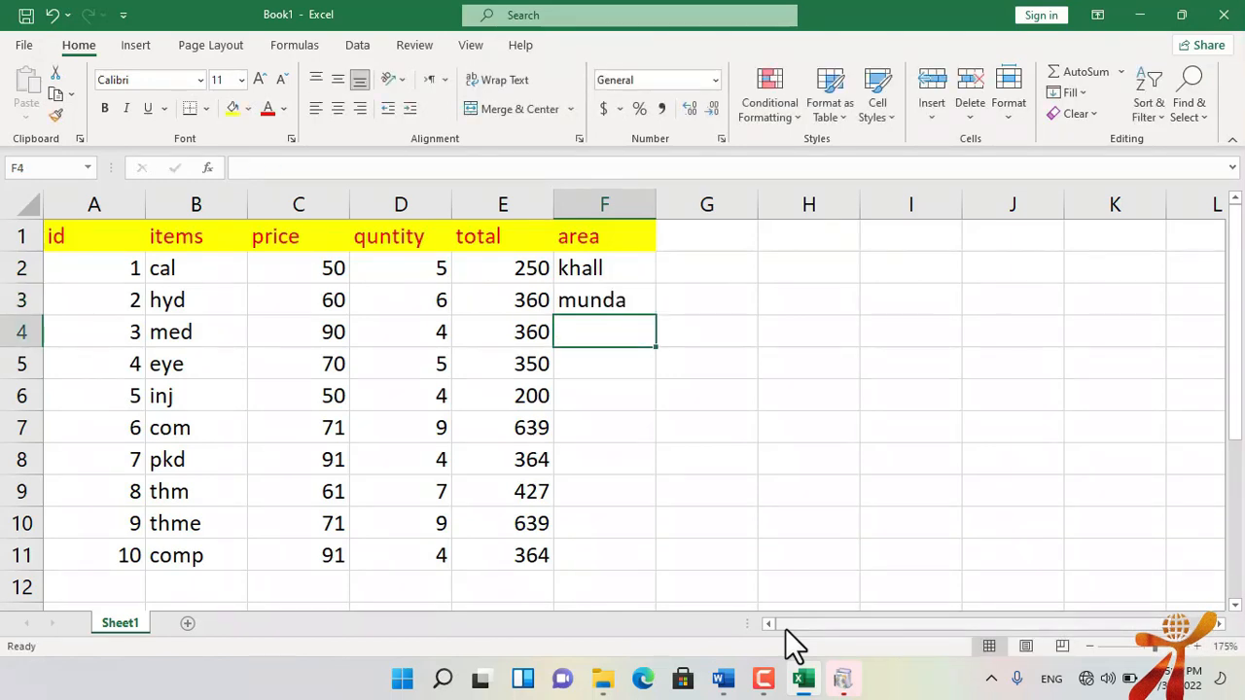
{"action": "type", "text": "rani"}
{"action": "key", "text": "Return"}
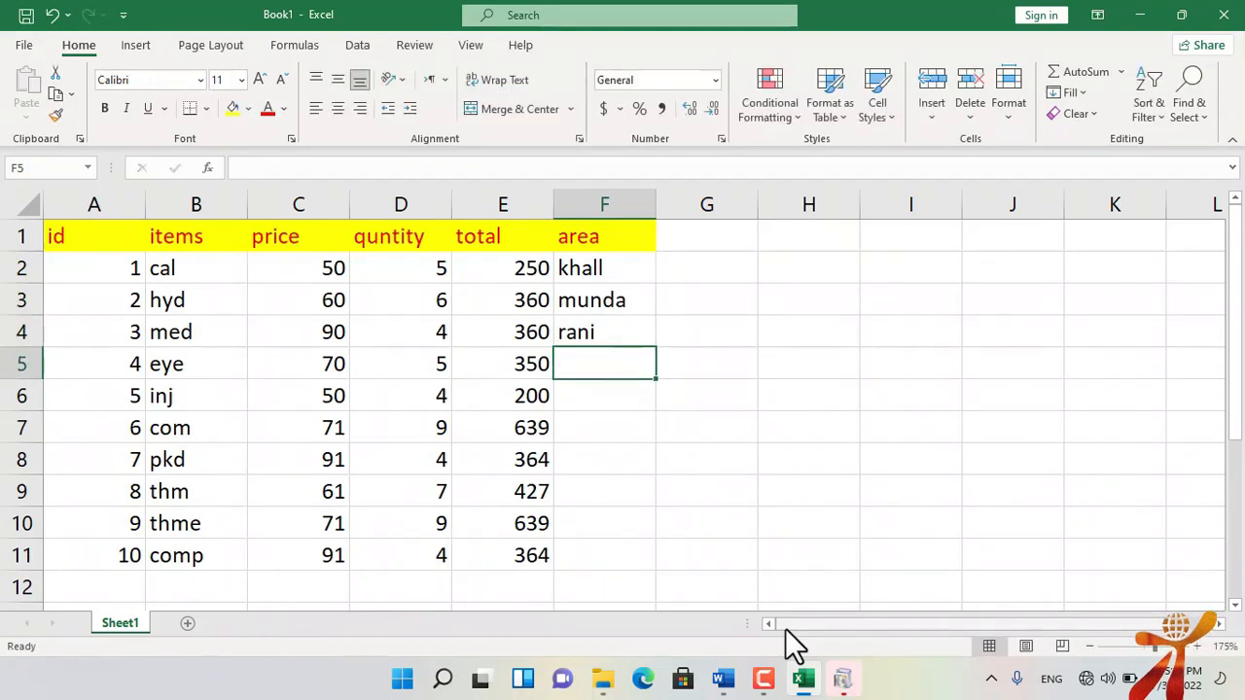
{"action": "type", "text": "rabat"}
{"action": "key", "text": "Return"}
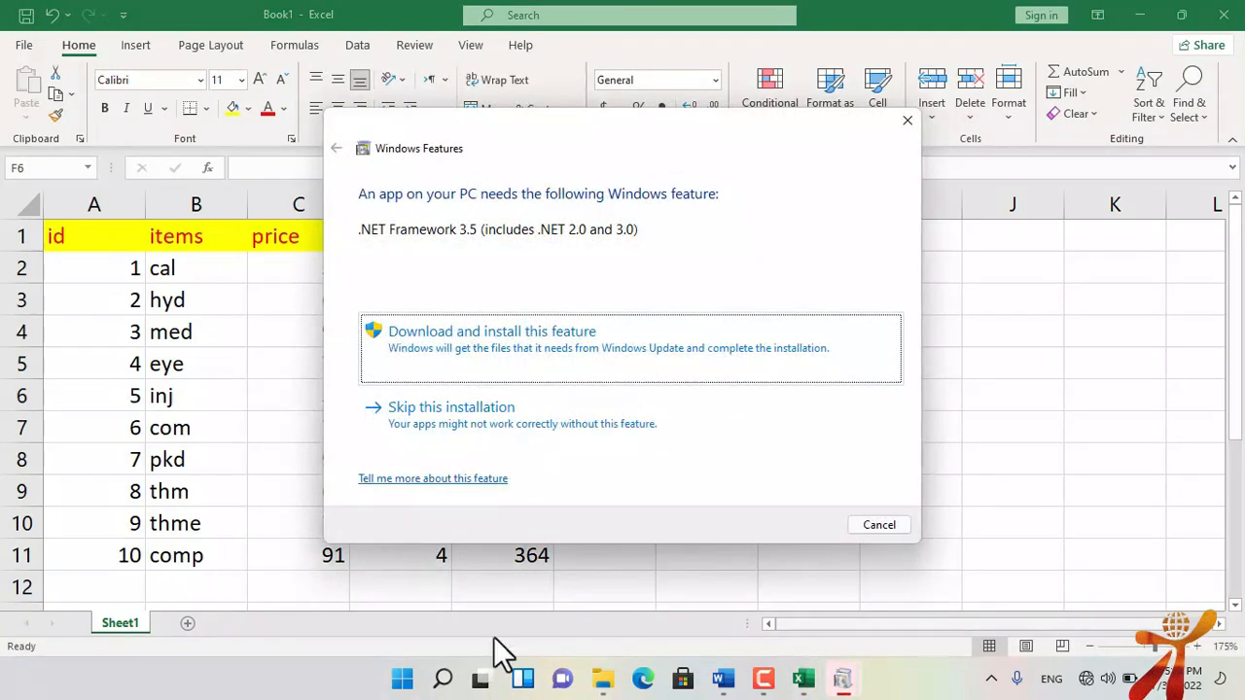
Cancel the .NET Framework 3.5 installation prompt and enter the areas dir upper and dir lower in cells F6 and F7.
{"action": "left_click", "coordinate": [893, 525]}
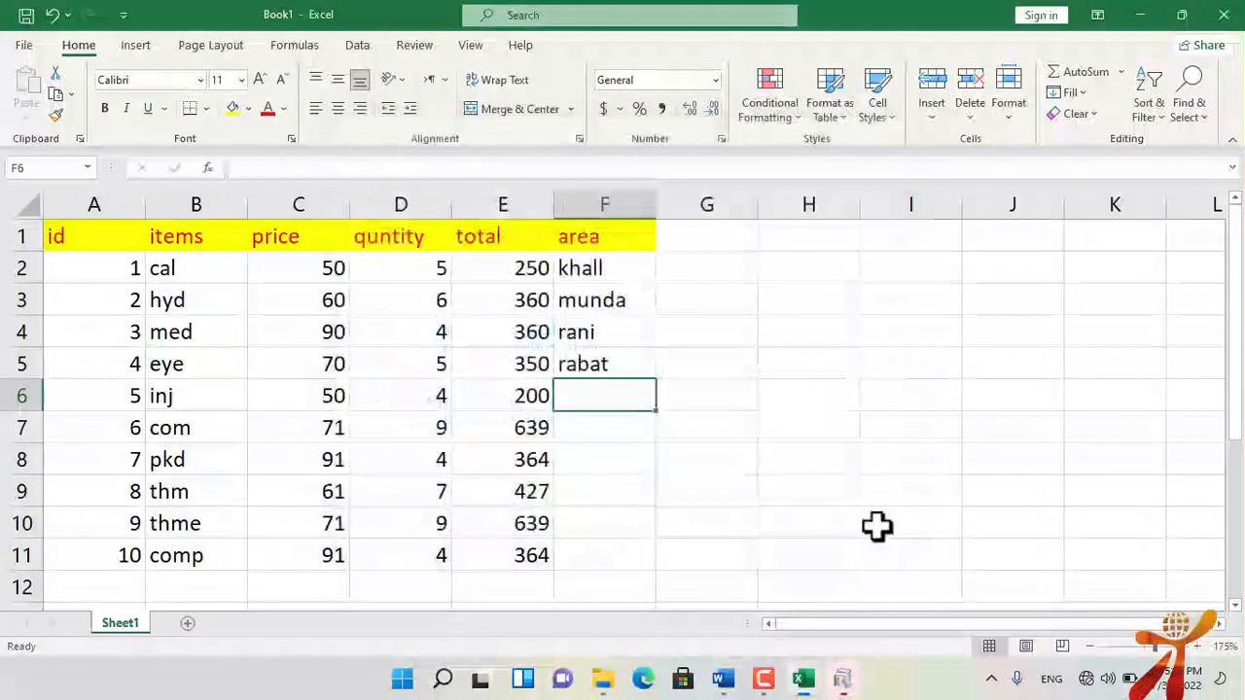
{"action": "type", "text": "dir u"}
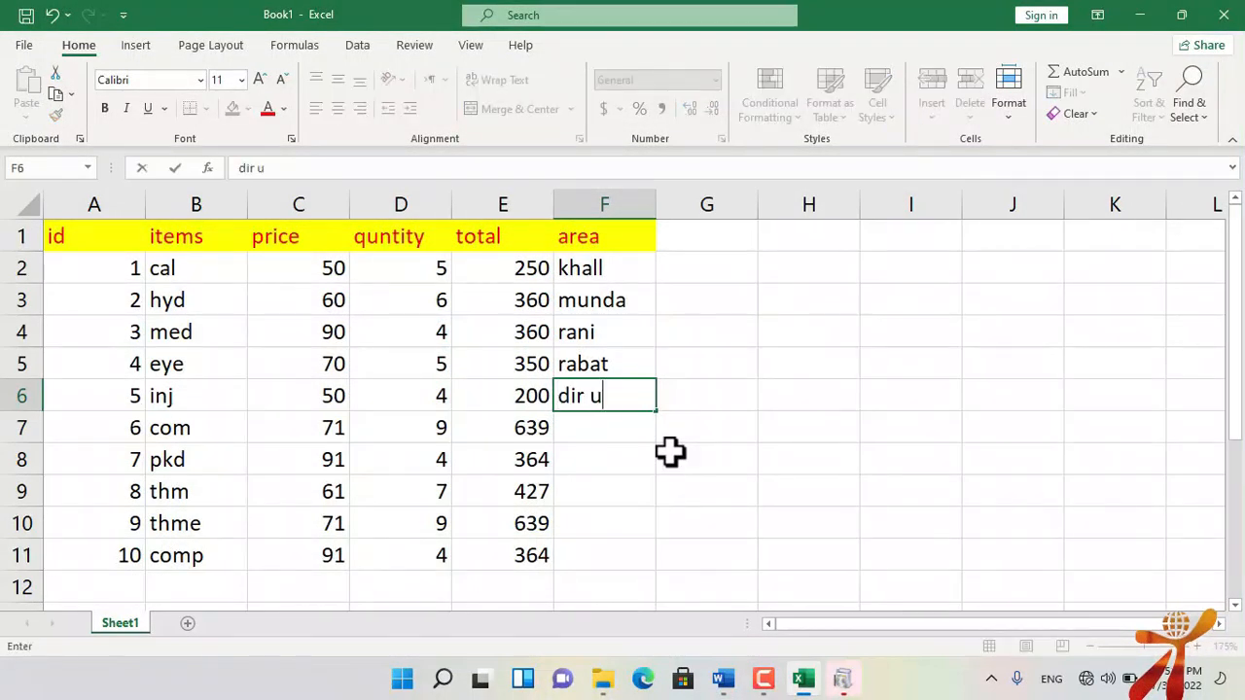
{"action": "type", "text": "pper"}
{"action": "key", "text": "Return"}
{"action": "type", "text": "dir "}
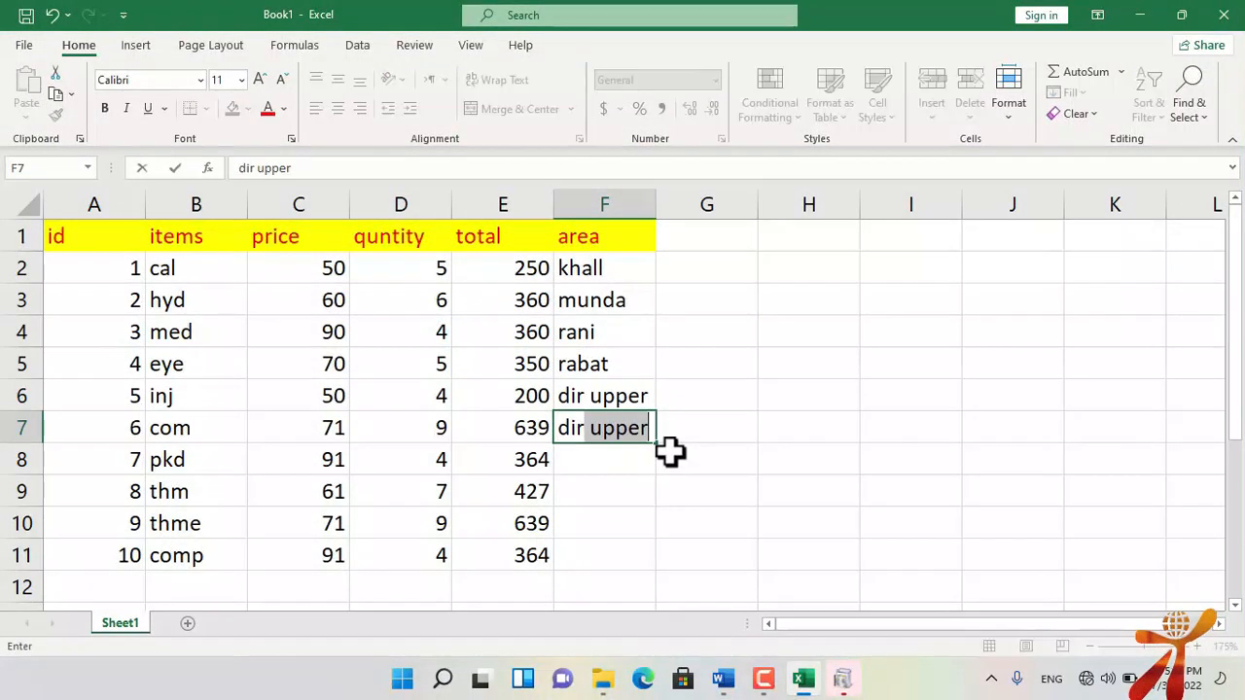
{"action": "type", "text": "j"}
{"action": "type", "text": "ower"}
{"action": "key", "text": "Return"}
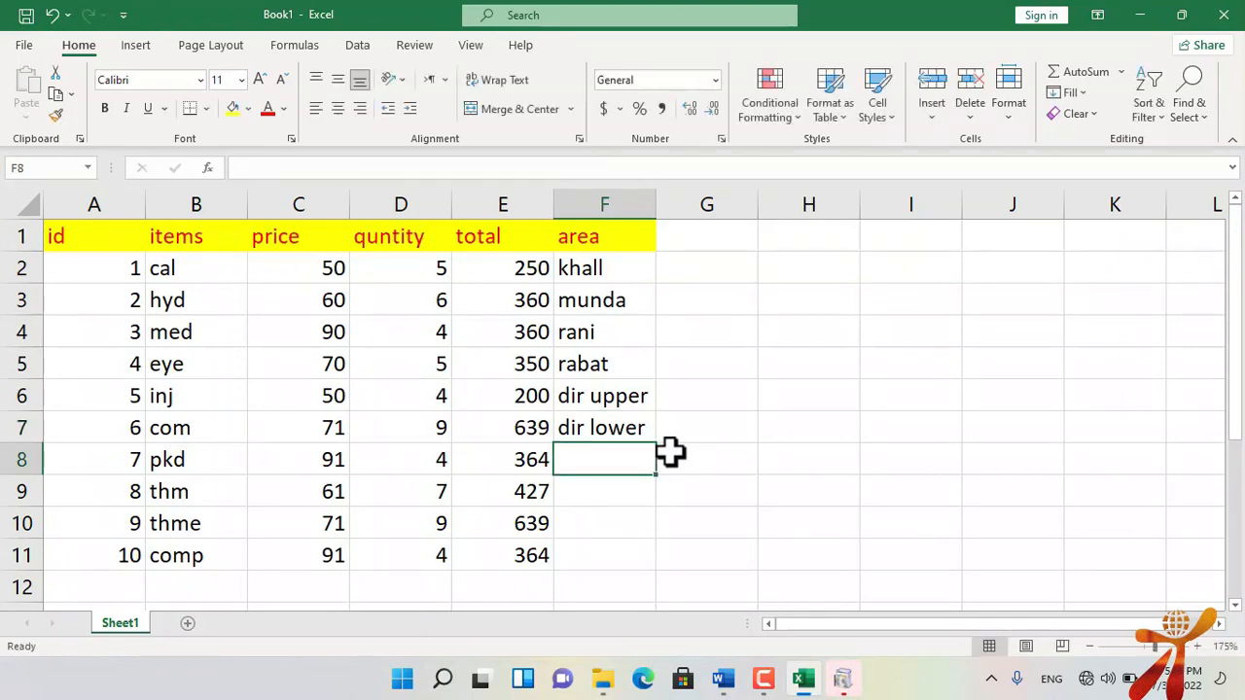
Enter the areas khall, munda, khall and khall in cells F8 to F11.
{"action": "type", "text": "khall"}
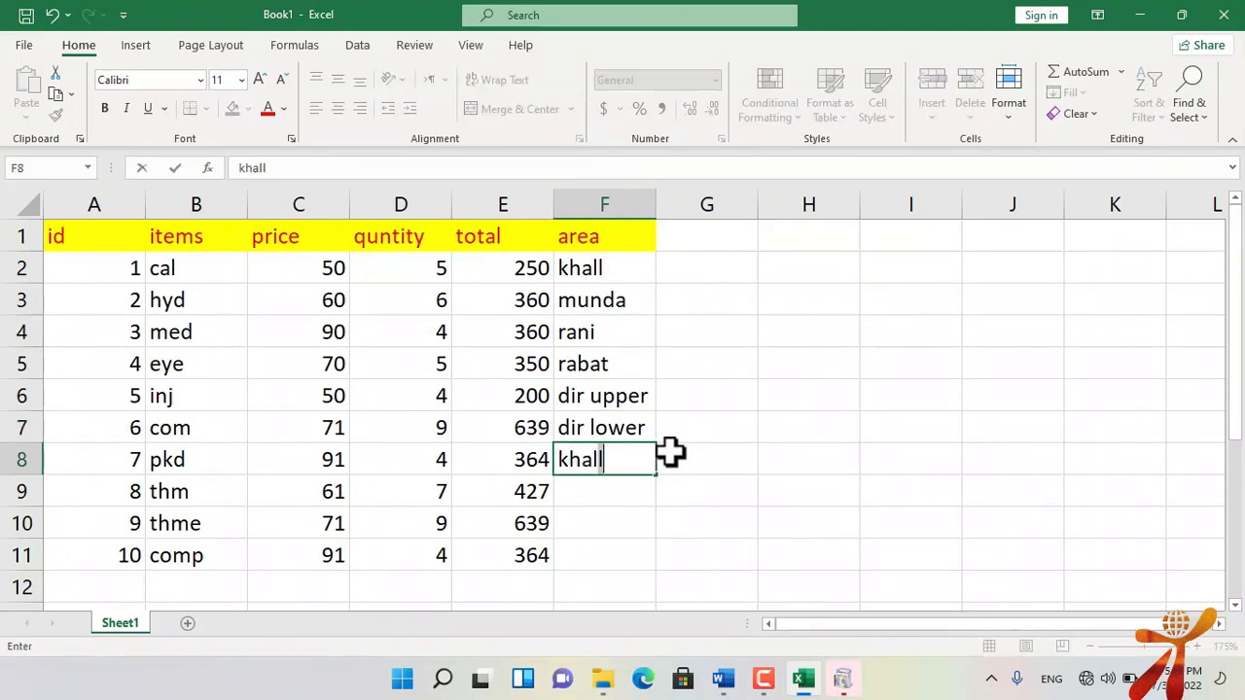
{"action": "key", "text": "Return"}
{"action": "type", "text": "munda"}
{"action": "key", "text": "Return"}
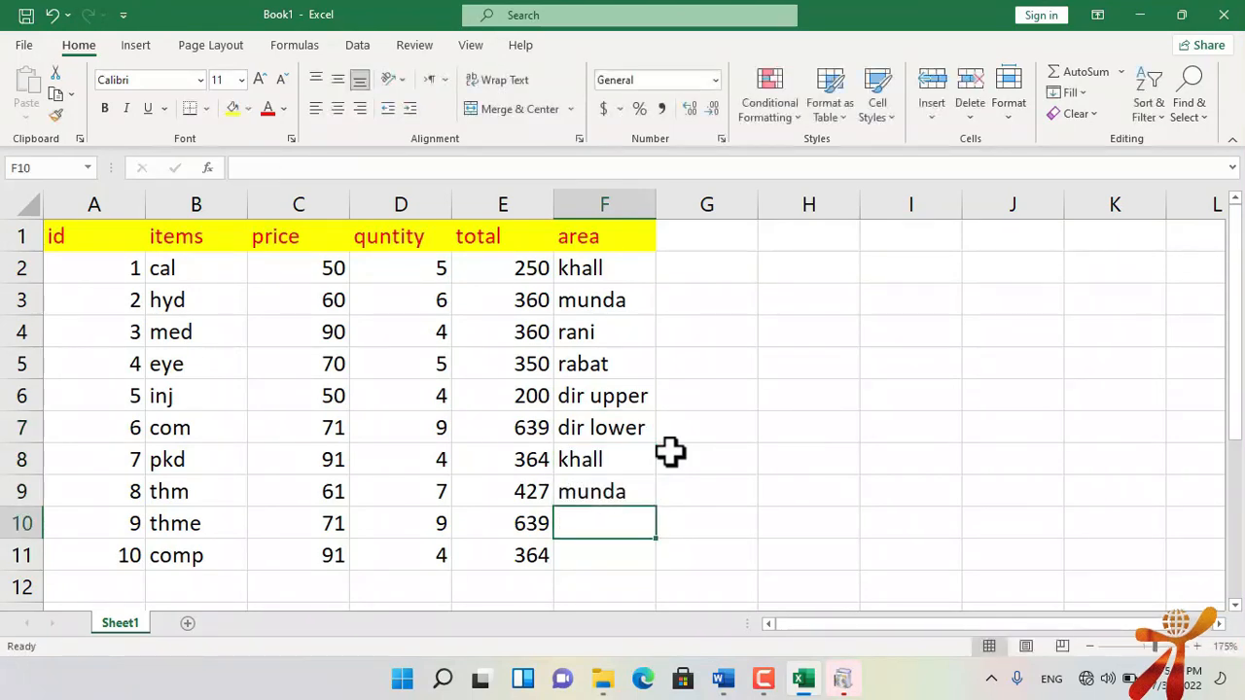
{"action": "type", "text": "khall"}
{"action": "key", "text": "Return"}
{"action": "type", "text": "khall"}
{"action": "key", "text": "Return"}
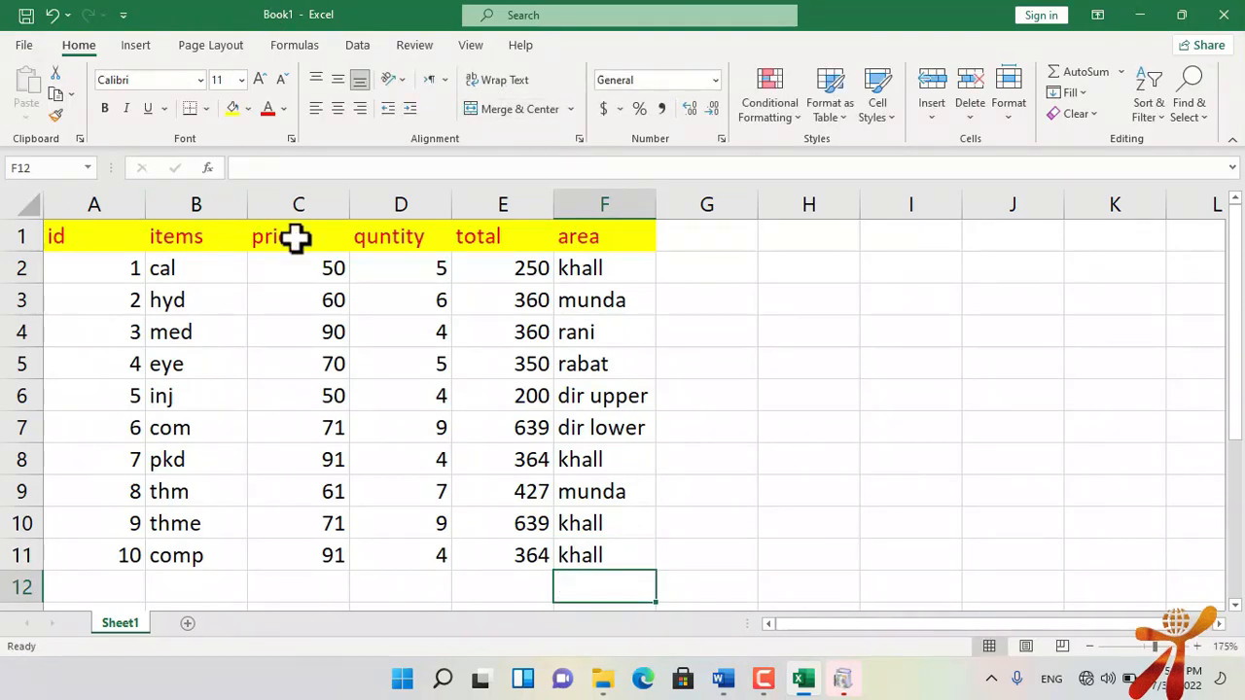
Save the workbook in the Documents folder under the name accounting.
{"action": "key", "text": "F12"}
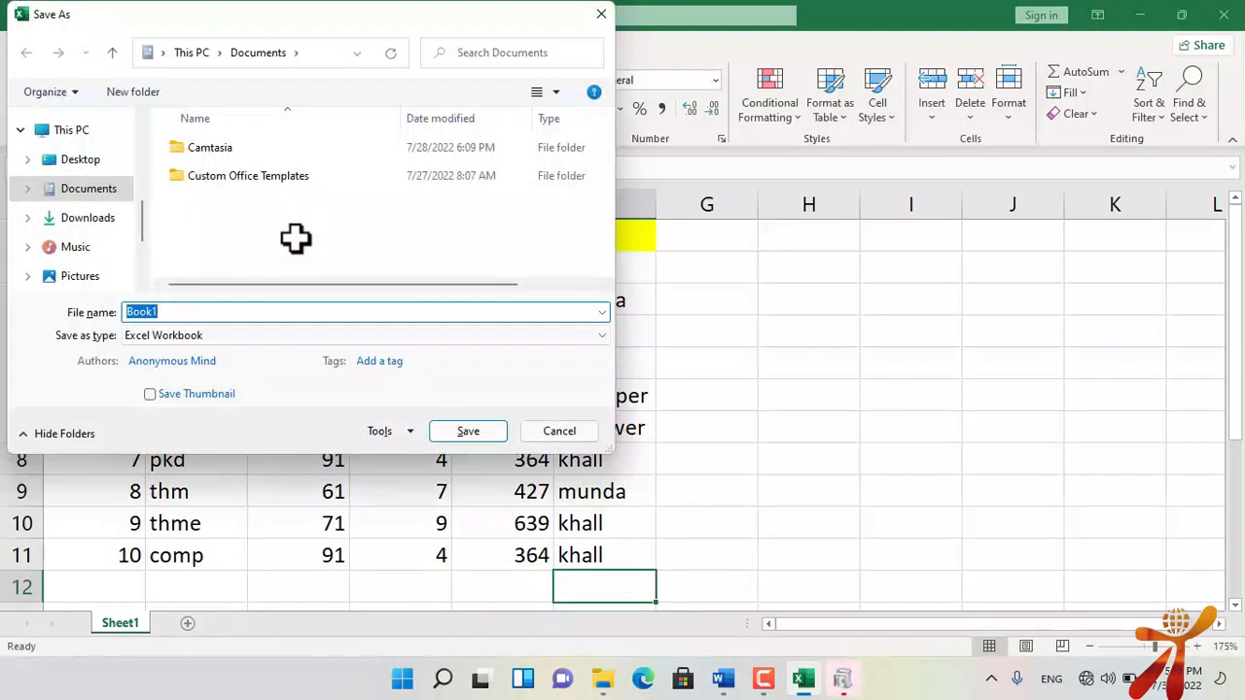
{"action": "type", "text": "account"}
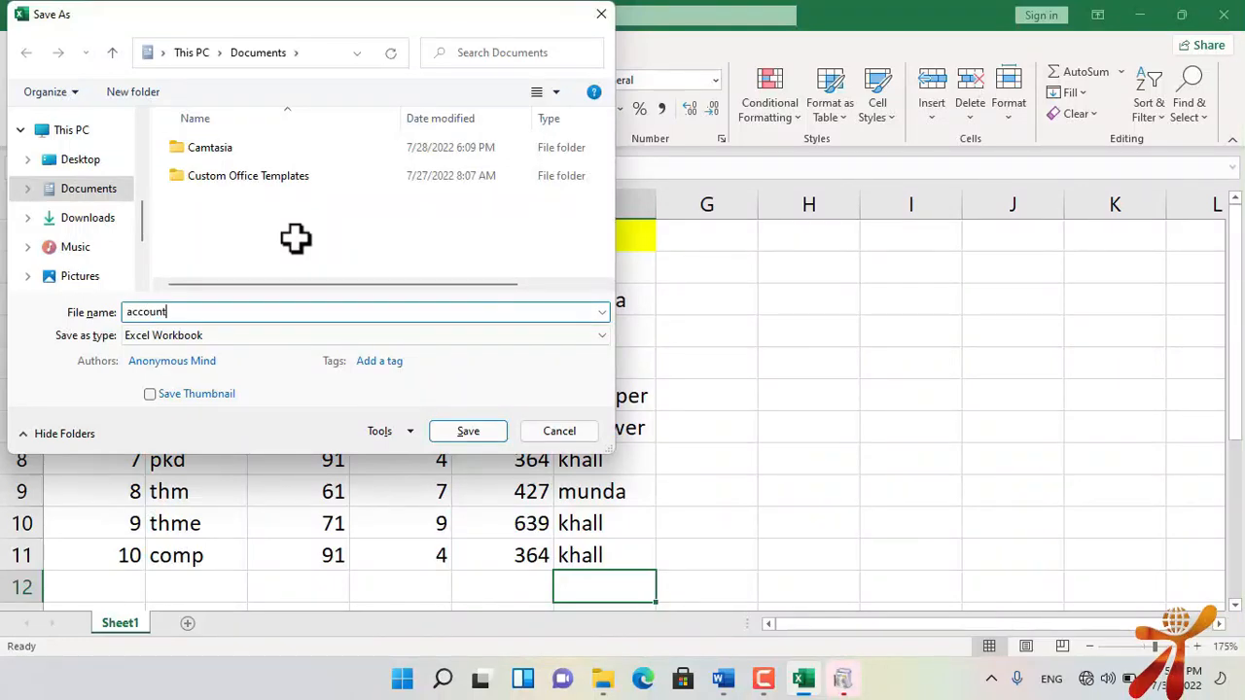
{"action": "type", "text": "ing"}
{"action": "key", "text": "Return"}
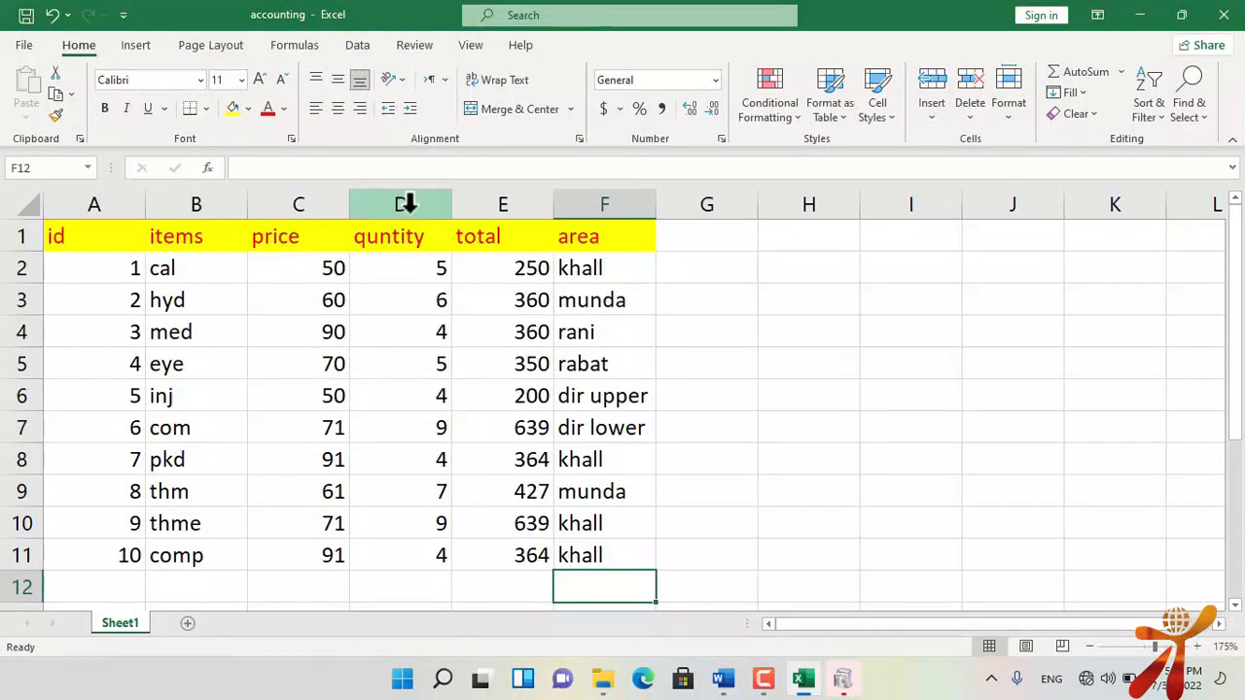
Create a PivotTable from the range A1:F11 on a new worksheet.
{"action": "left_click", "coordinate": [133, 47]}
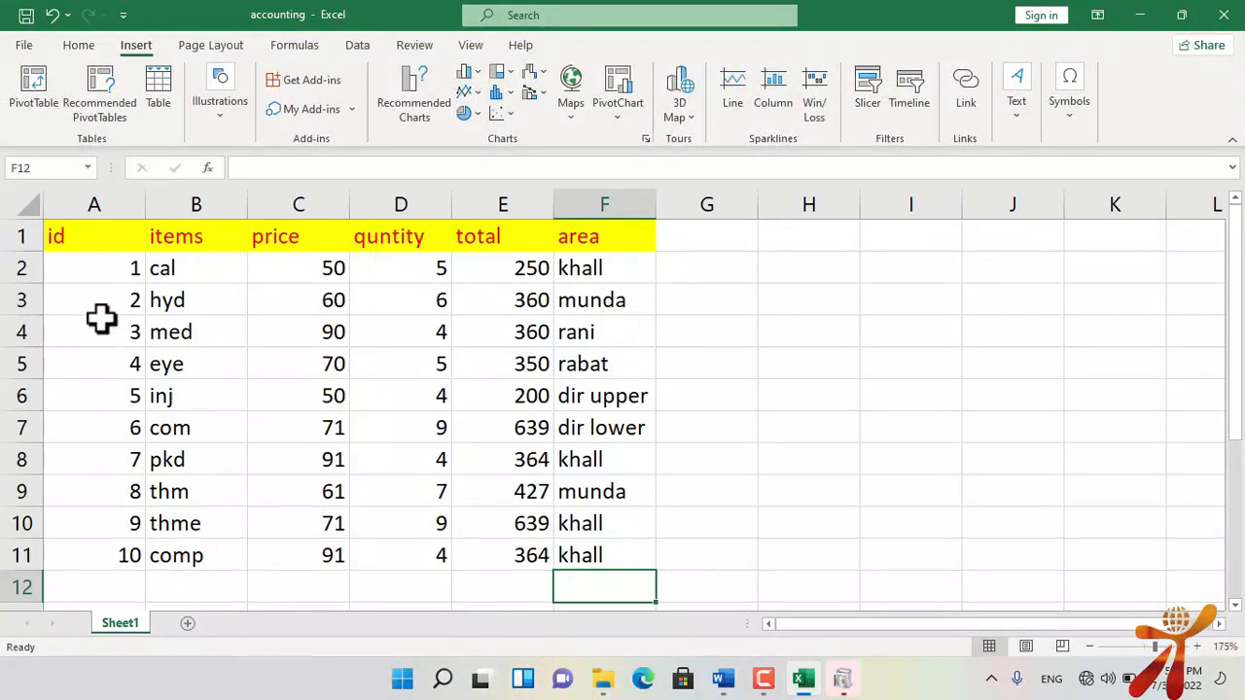
{"action": "left_click_drag", "start_coordinate": [110, 240], "coordinate": [584, 552]}
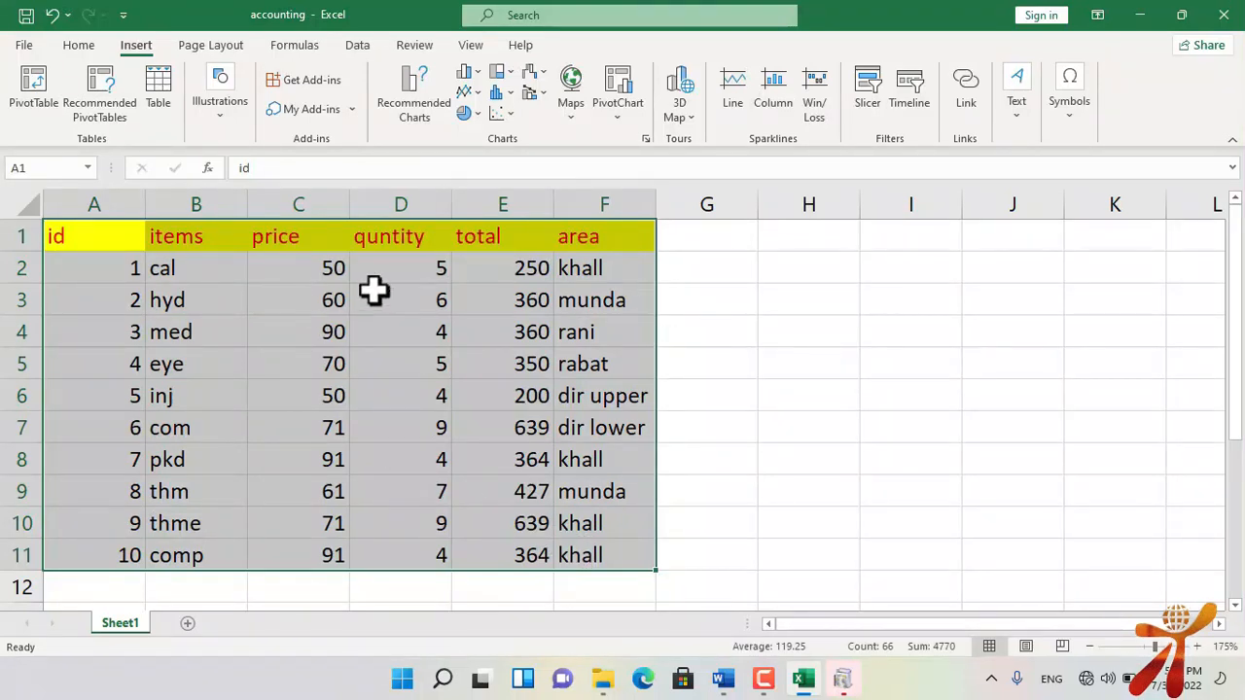
{"action": "left_click", "coordinate": [39, 80]}
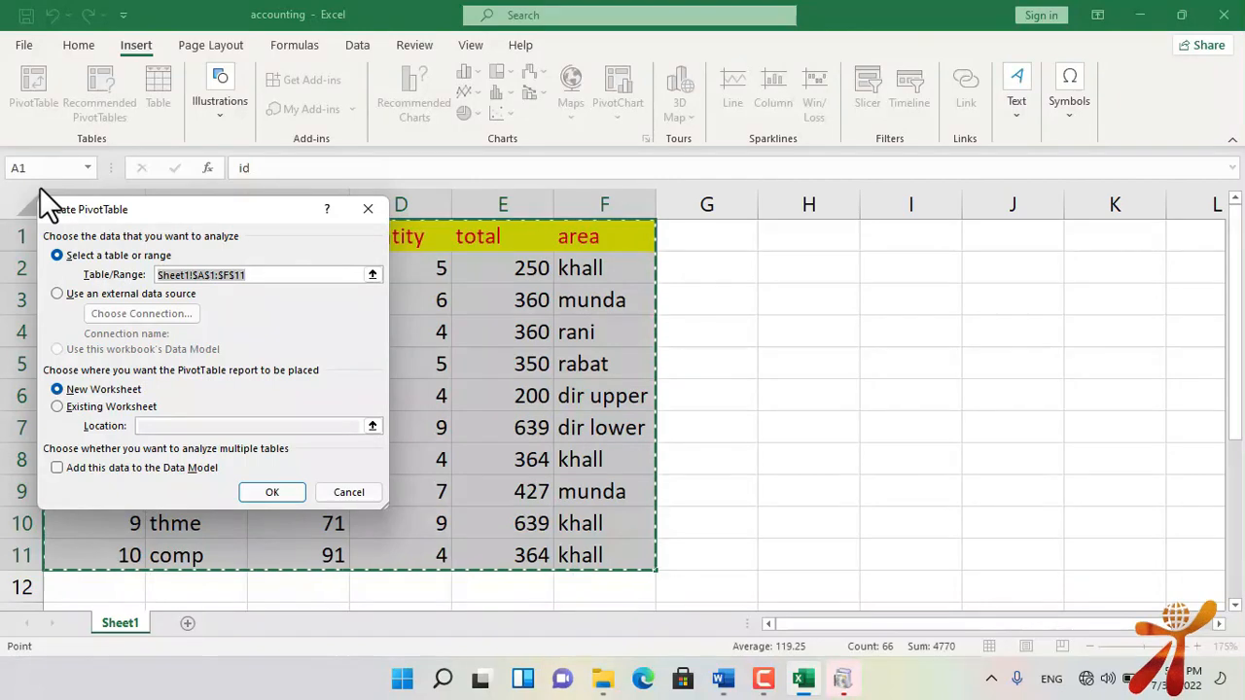
{"action": "left_click", "coordinate": [271, 493]}
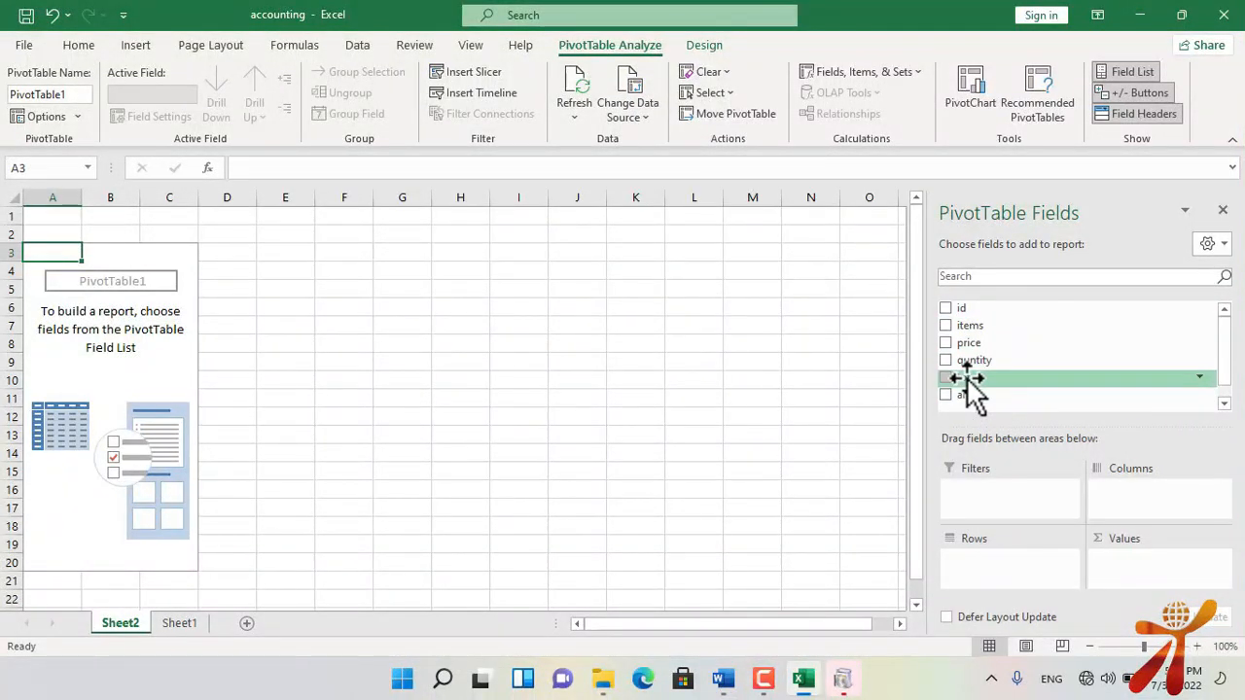
Add the id, items, price, quntity, total and area fields to the PivotTable and close the field list.
{"action": "left_click", "coordinate": [948, 308]}
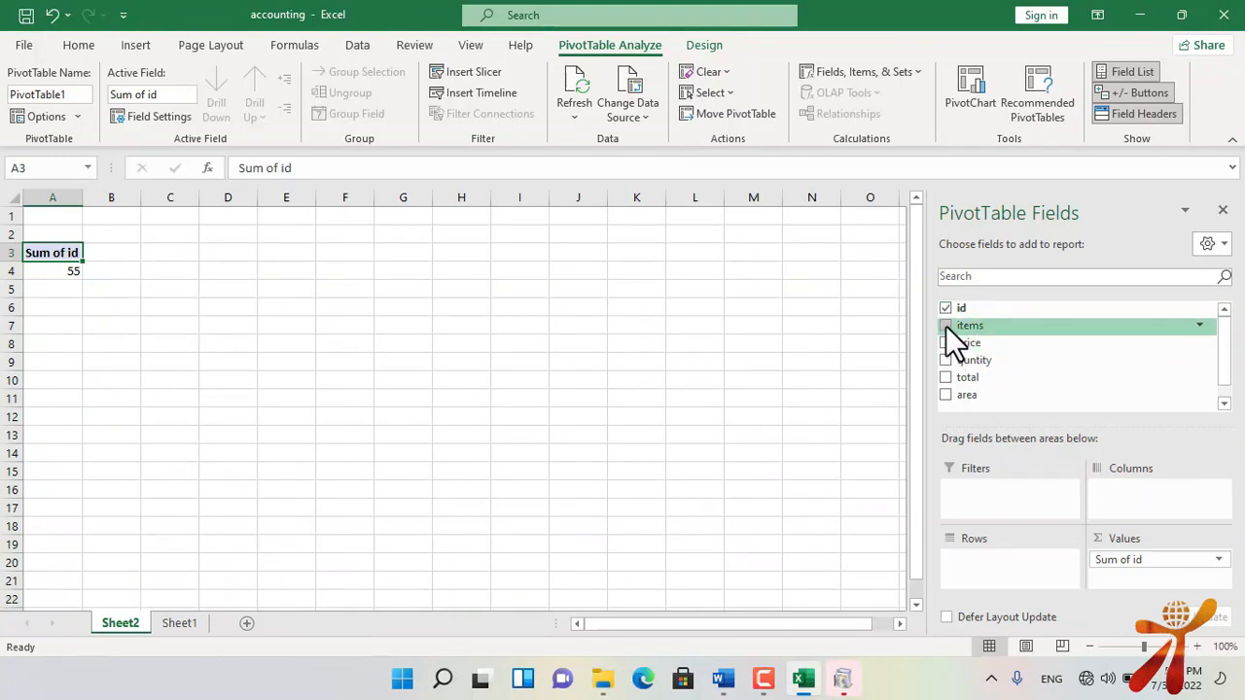
{"action": "left_click", "coordinate": [946, 326]}
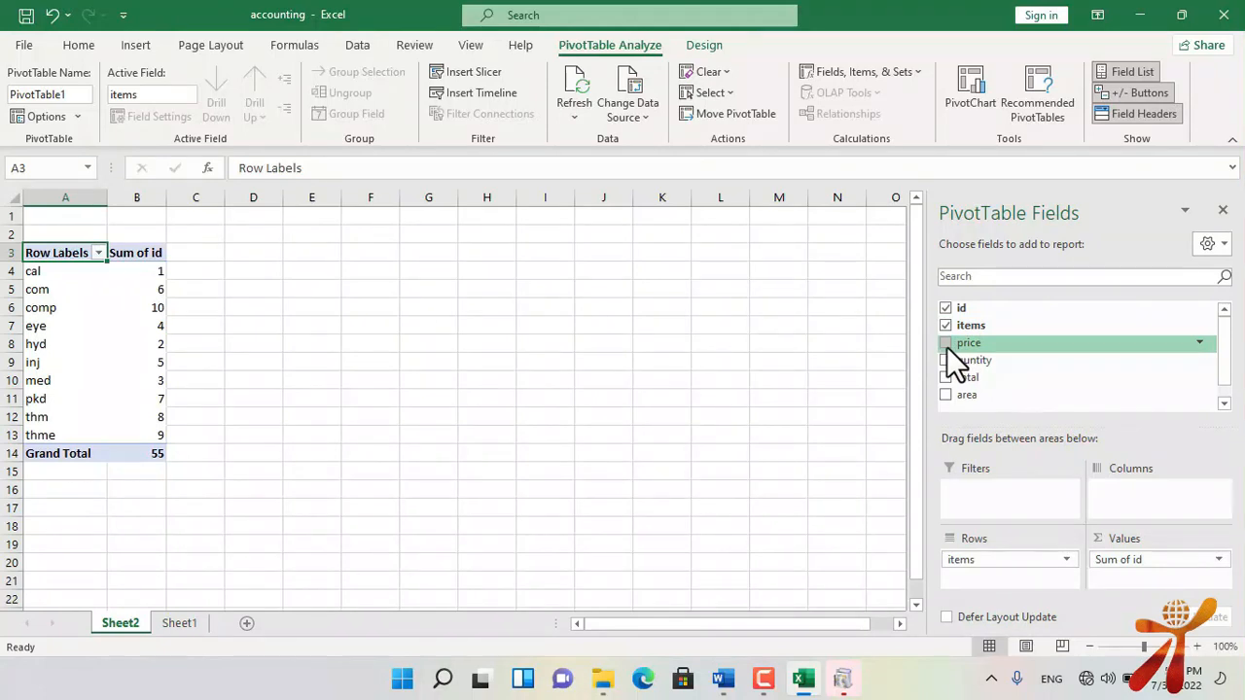
{"action": "left_click", "coordinate": [946, 347]}
{"action": "left_click", "coordinate": [945, 364]}
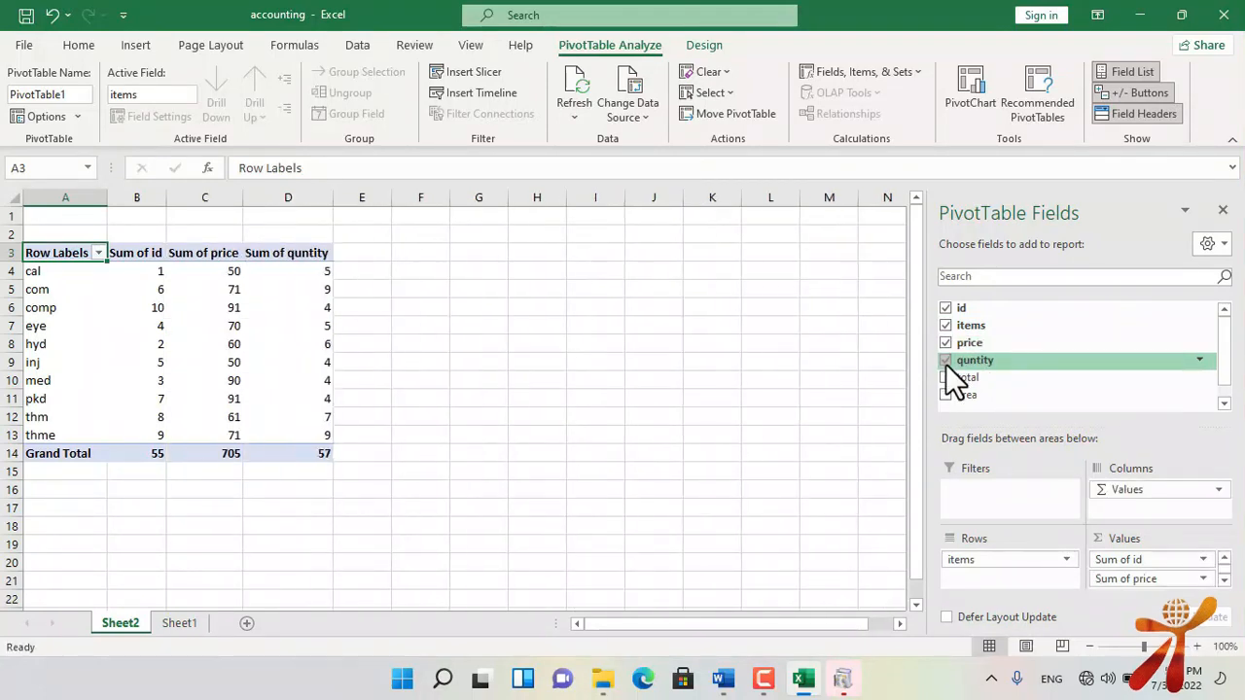
{"action": "left_click", "coordinate": [948, 379]}
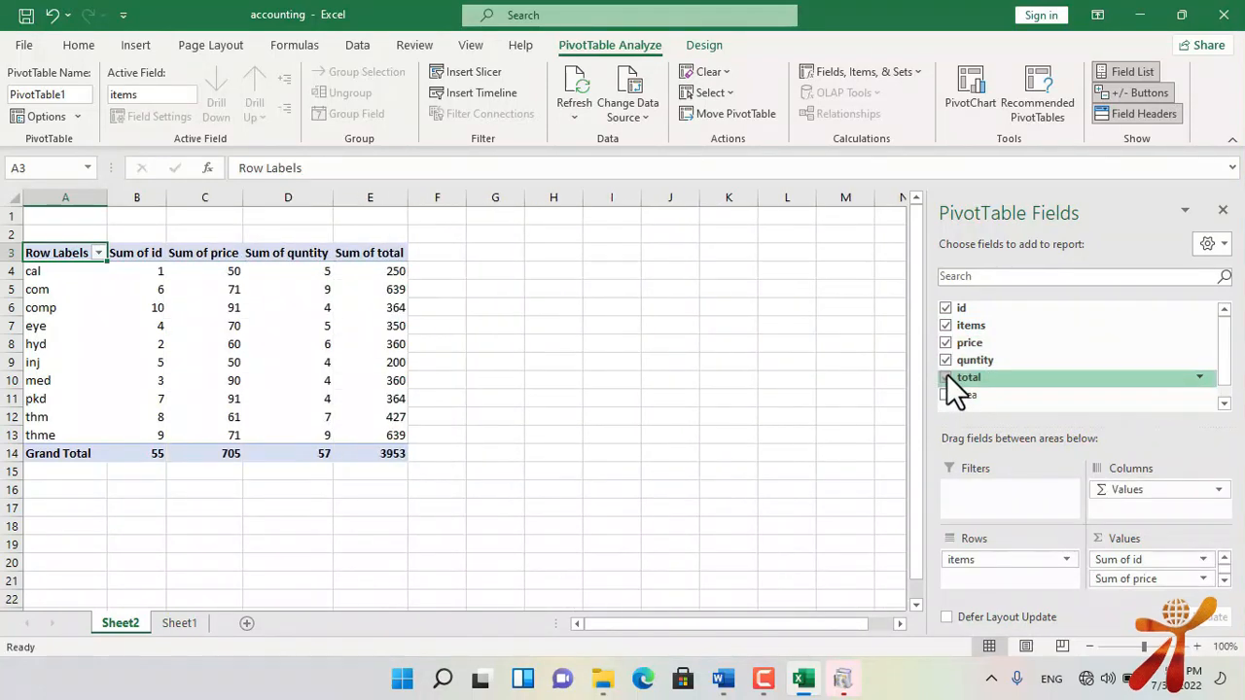
{"action": "left_click", "coordinate": [949, 397]}
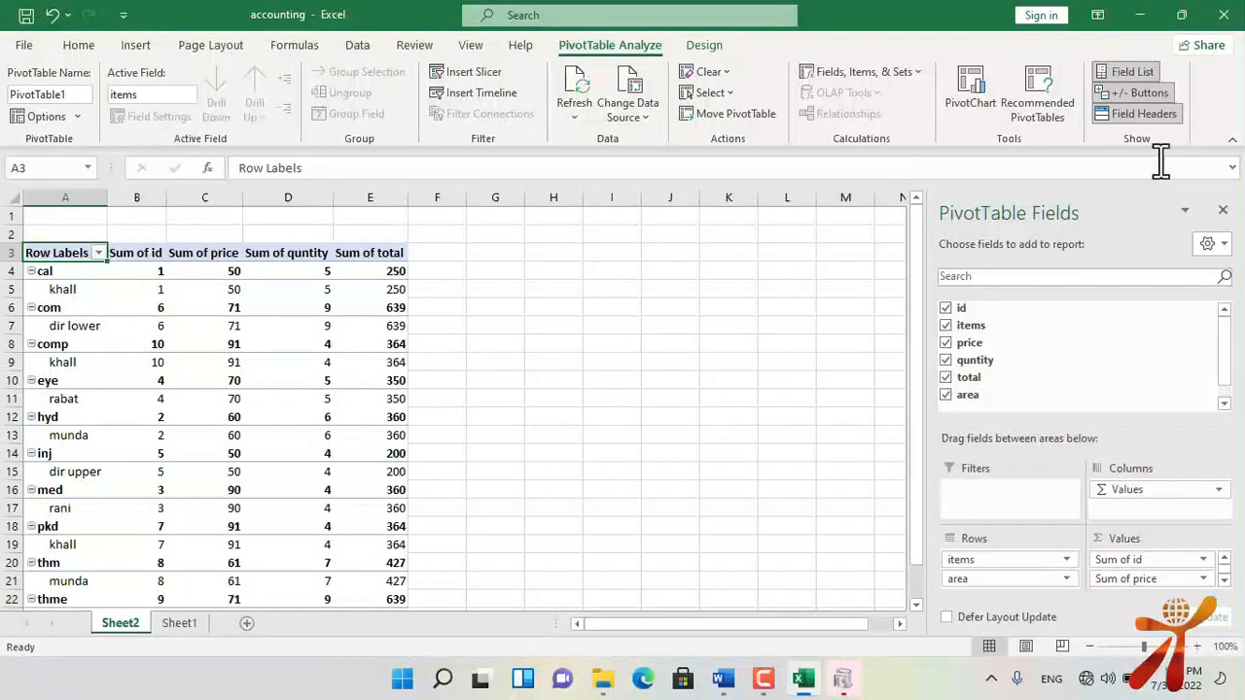
{"action": "left_click", "coordinate": [1222, 210]}
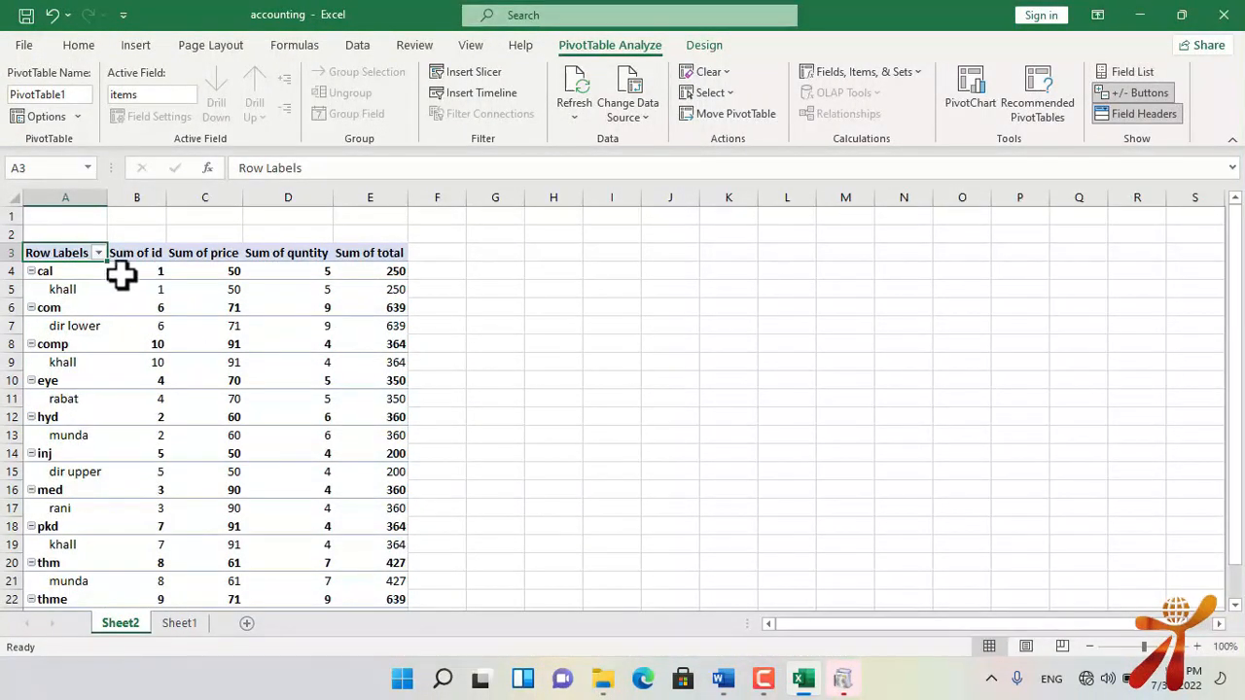
Filter the PivotTable's row labels to show only the item hyd.
{"action": "scroll", "coordinate": [146, 247], "scroll_direction": "down", "scroll_amount": 1}
{"action": "scroll", "coordinate": [142, 256], "scroll_direction": "up", "scroll_amount": 1}
{"action": "left_click", "coordinate": [99, 253]}
{"action": "left_click", "coordinate": [162, 459]}
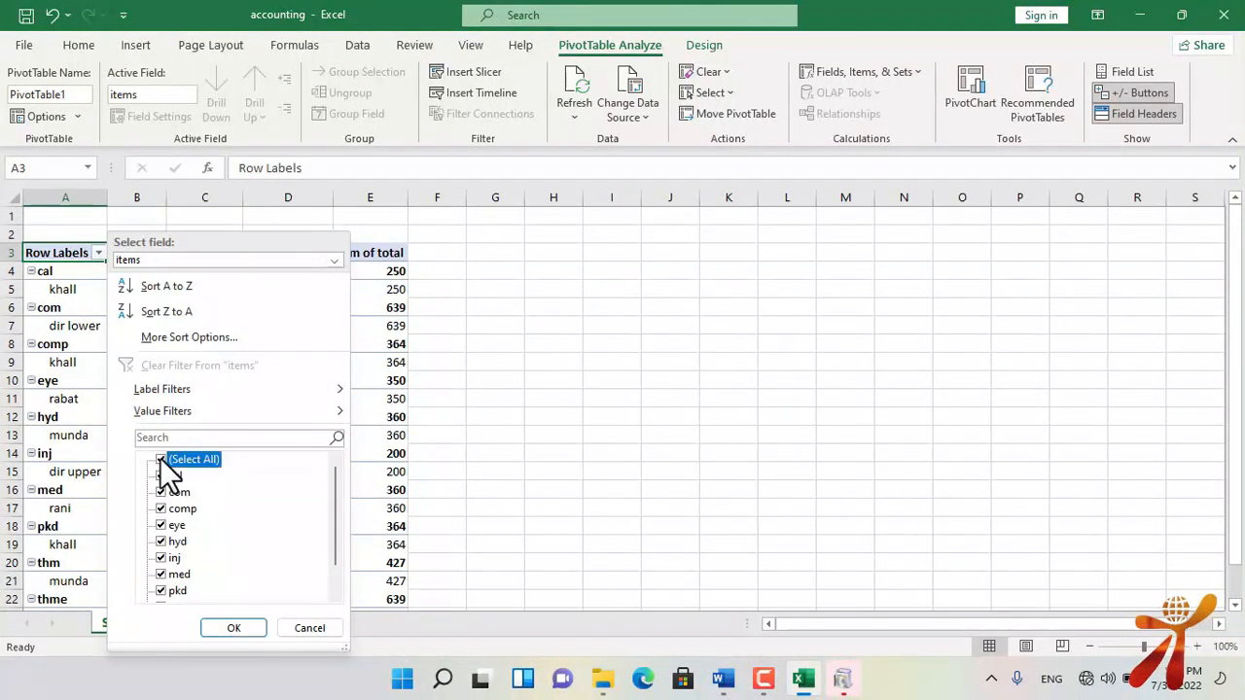
{"action": "left_click", "coordinate": [162, 542]}
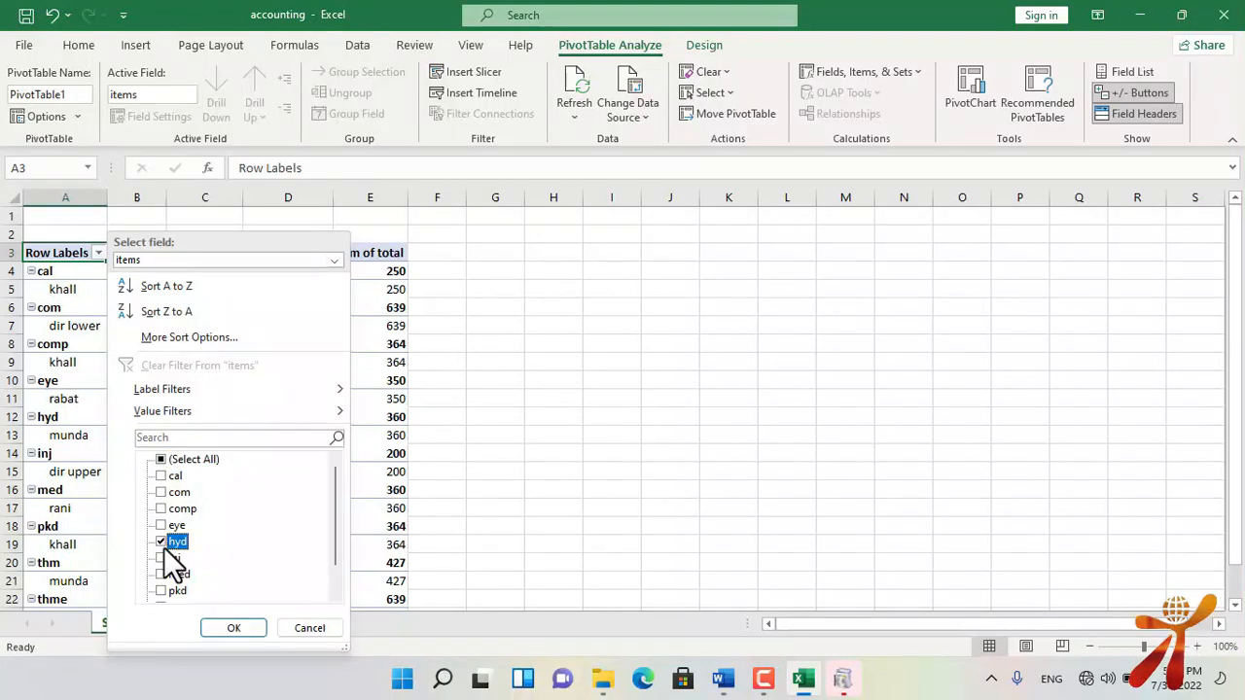
{"action": "left_click", "coordinate": [233, 629]}
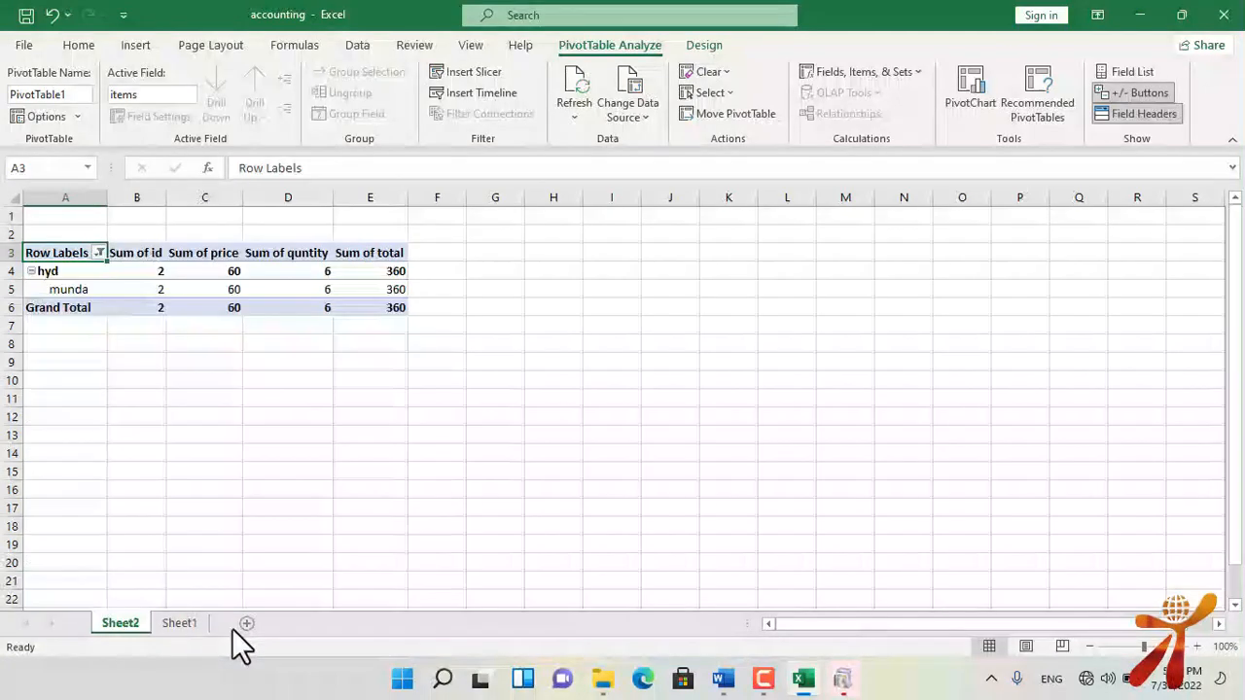
Move the .NET Framework 3.5 installation prompt out of the way of the worksheet.
{"action": "left_click", "coordinate": [437, 416]}
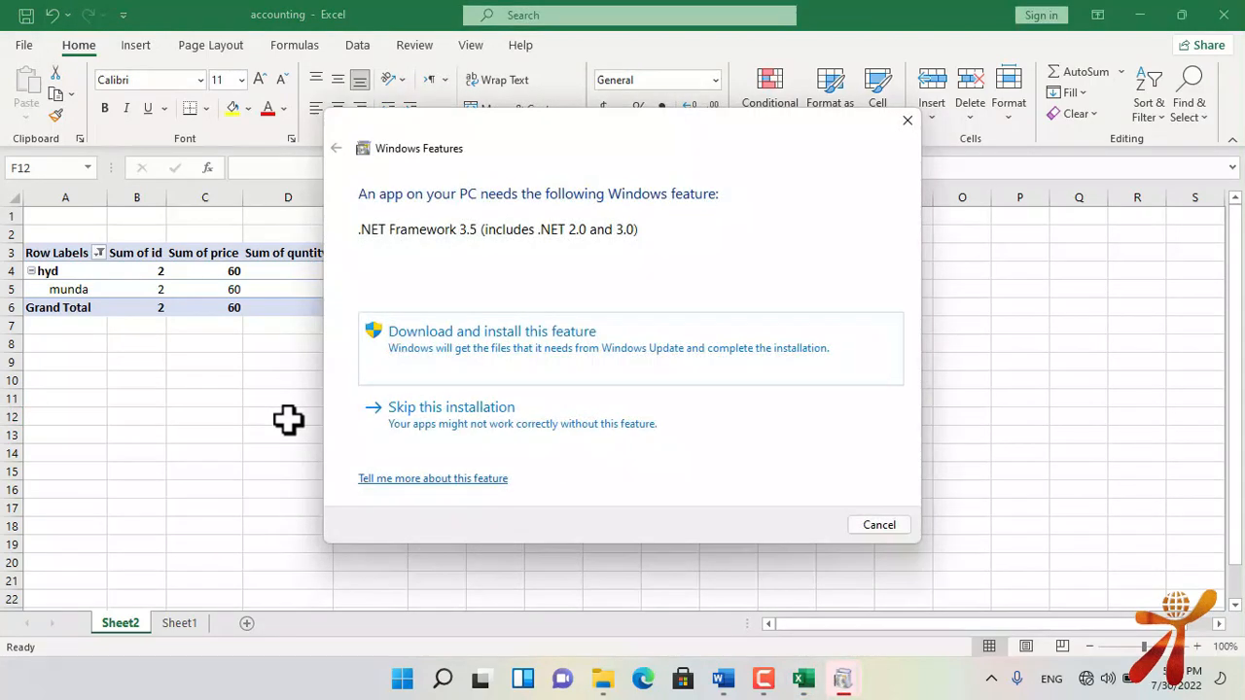
{"action": "left_click_drag", "start_coordinate": [694, 134], "coordinate": [1242, 658]}
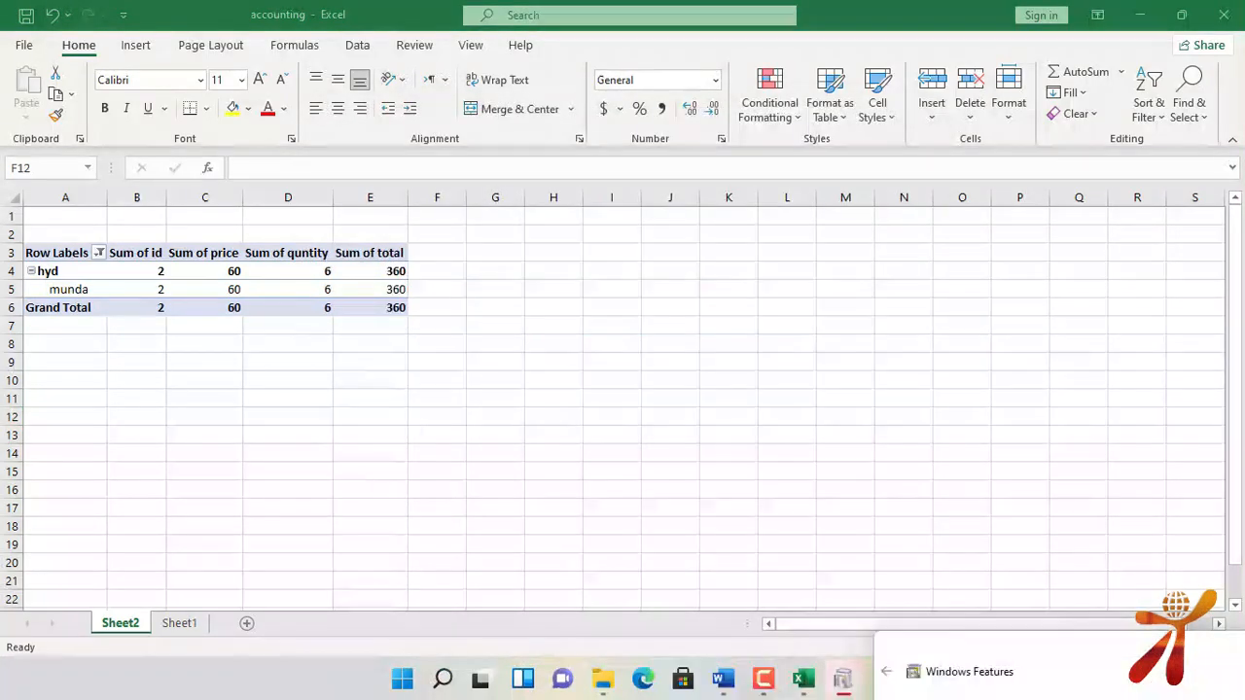
{"action": "left_click_drag", "start_coordinate": [1070, 654], "coordinate": [1243, 662]}
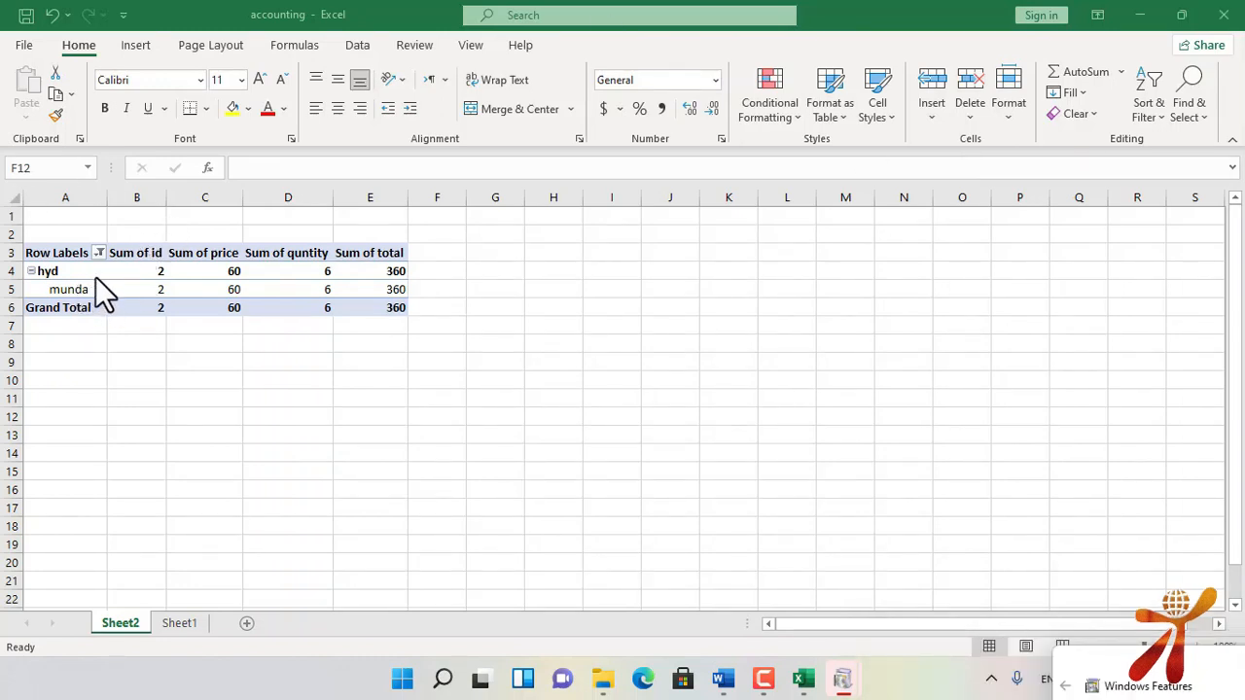
Create the recommended PivotTable with Sum of total, Count of id and Average of total by price from the Sheet1 data.
{"action": "left_click", "coordinate": [171, 621]}
{"action": "left_click", "coordinate": [180, 623]}
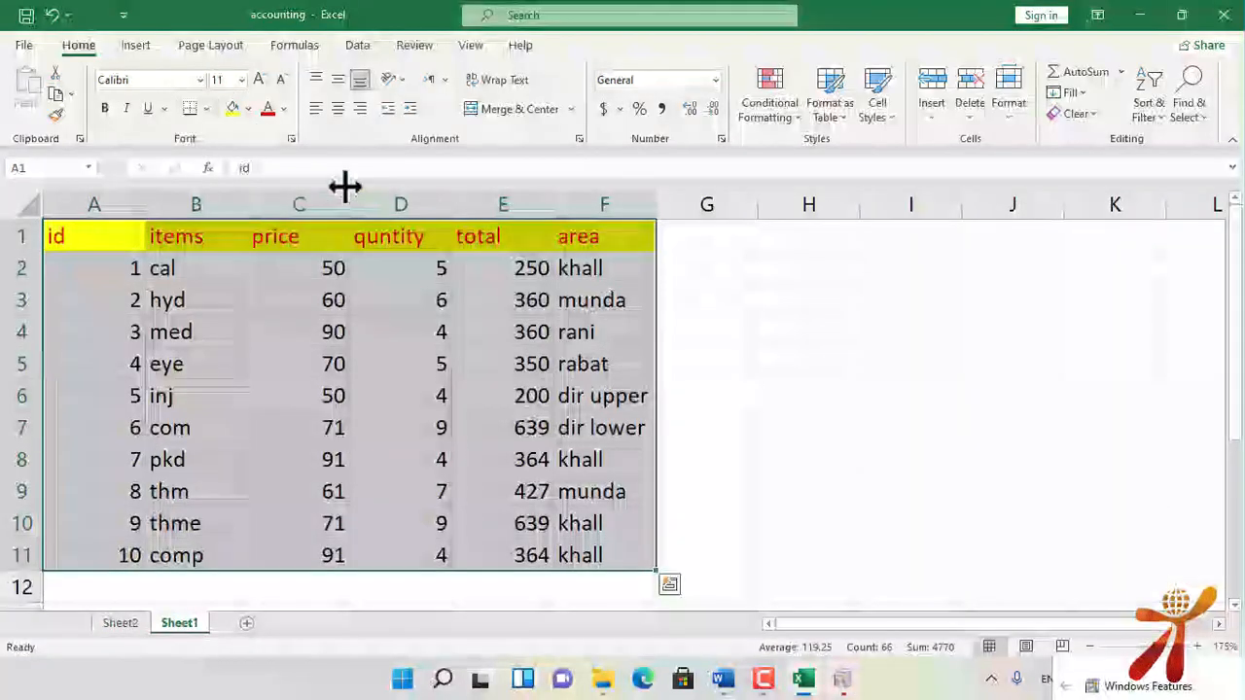
{"action": "left_click", "coordinate": [137, 46]}
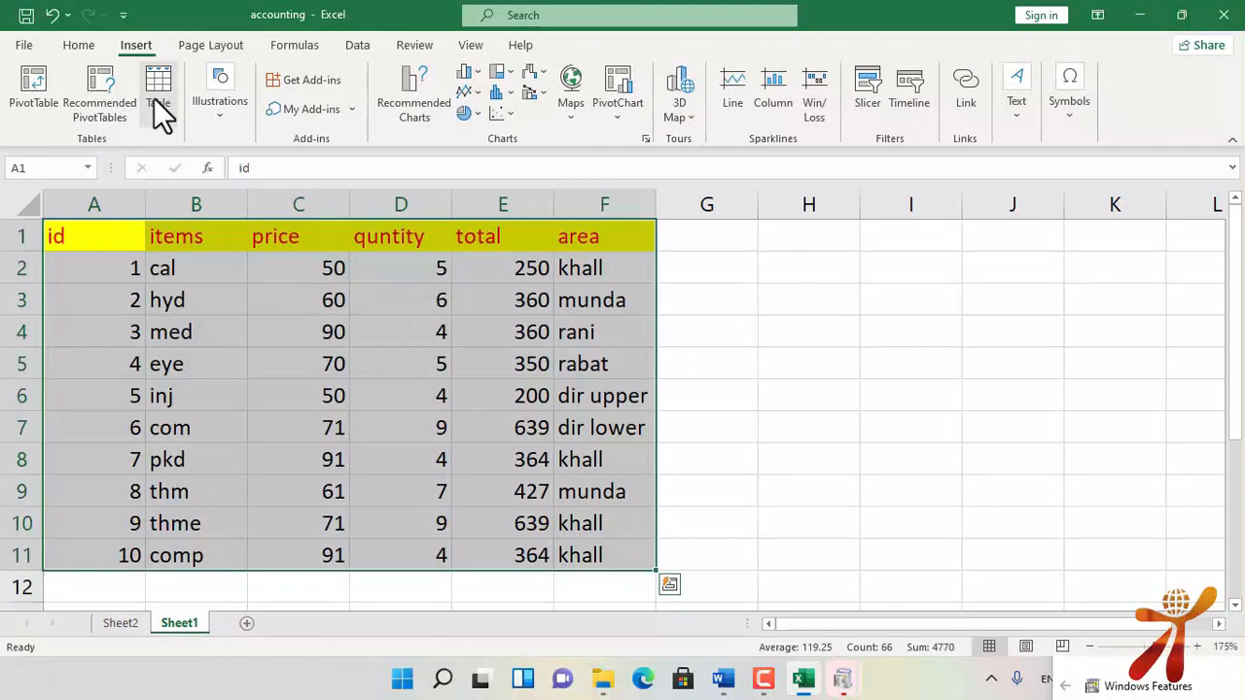
{"action": "left_click", "coordinate": [100, 109]}
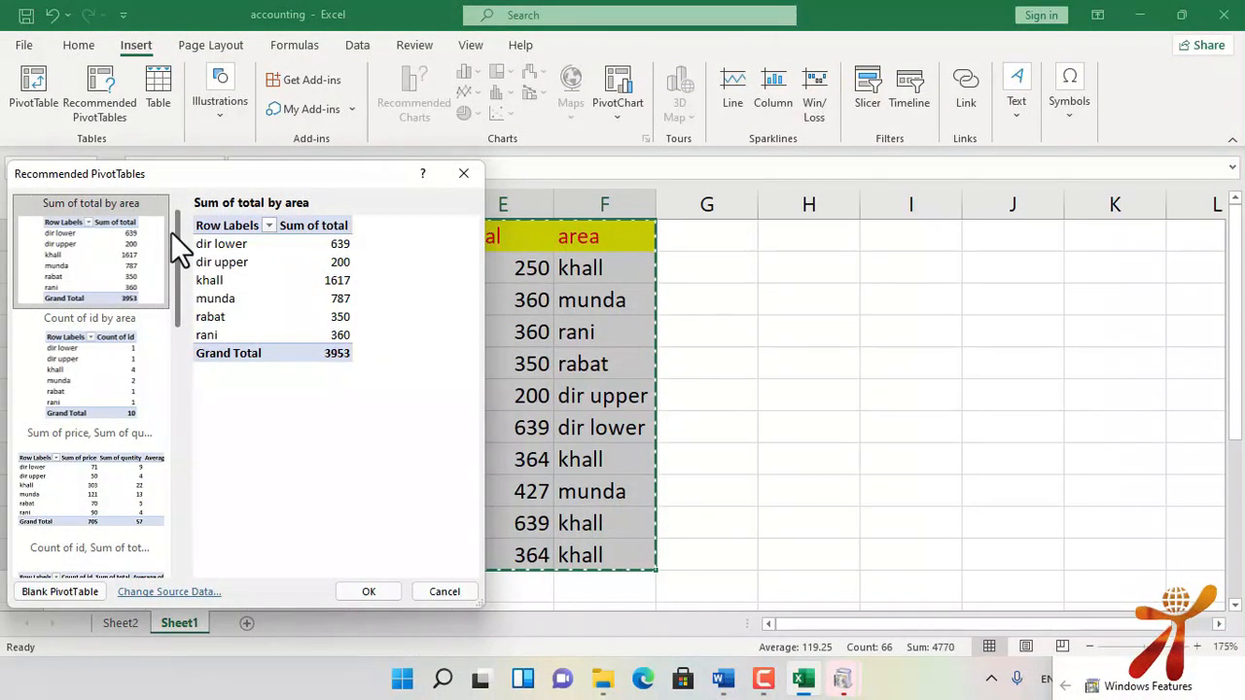
{"action": "left_click_drag", "start_coordinate": [172, 227], "coordinate": [159, 437]}
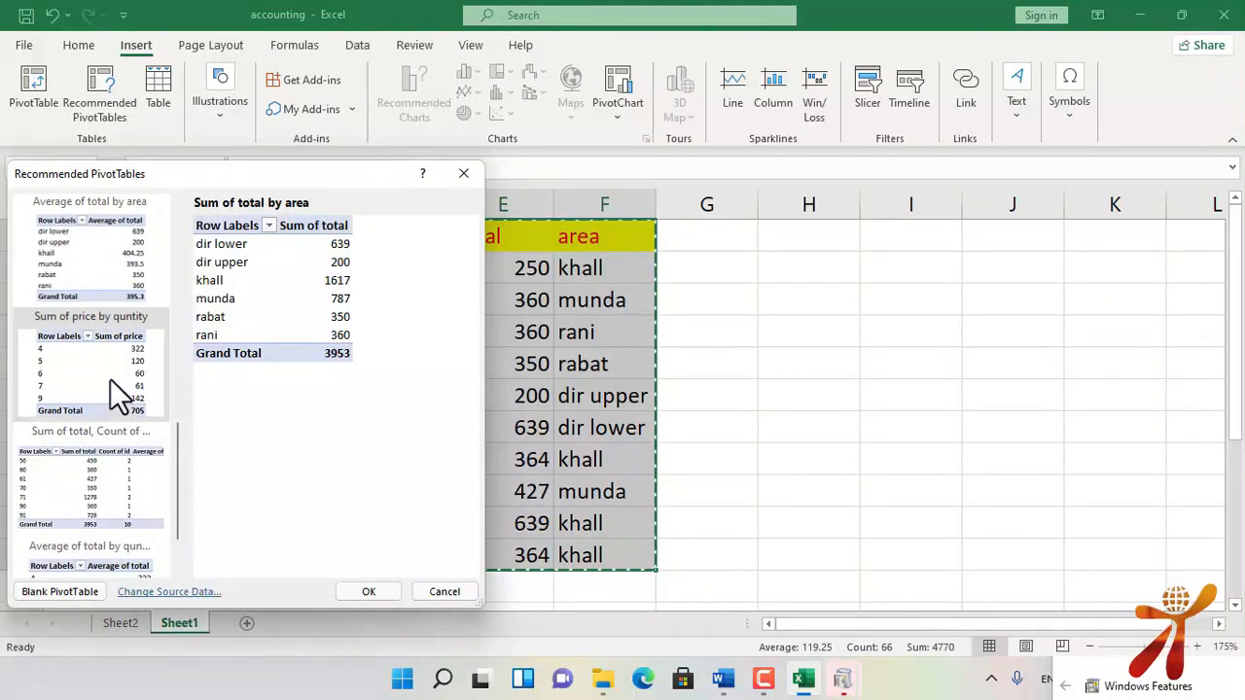
{"action": "left_click", "coordinate": [110, 477]}
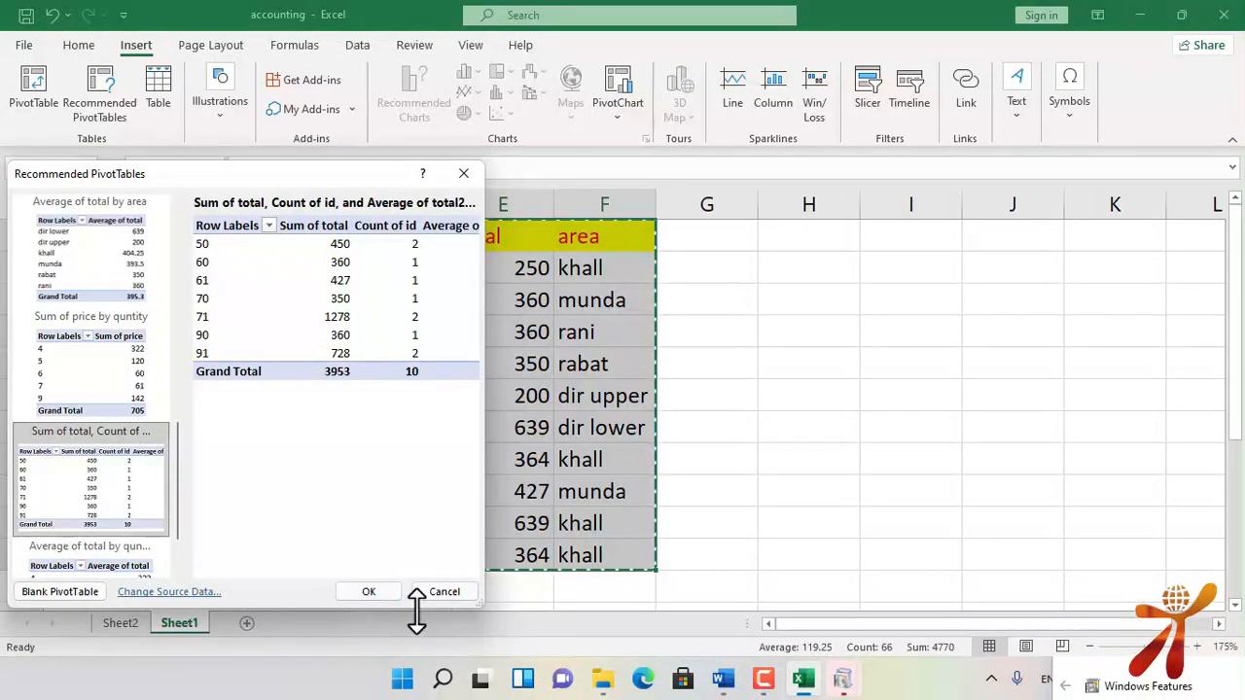
{"action": "left_click", "coordinate": [368, 591]}
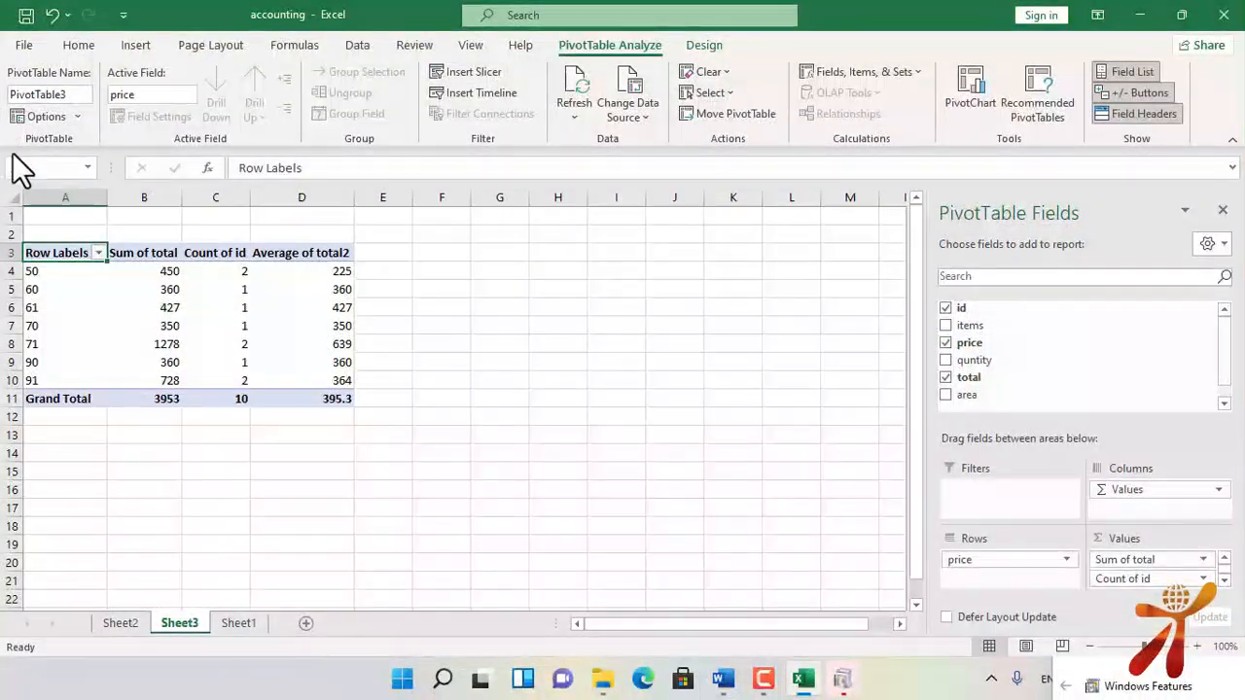
Filter the new PivotTable's row labels to show only the prices 61 and 70.
{"action": "left_click", "coordinate": [98, 252]}
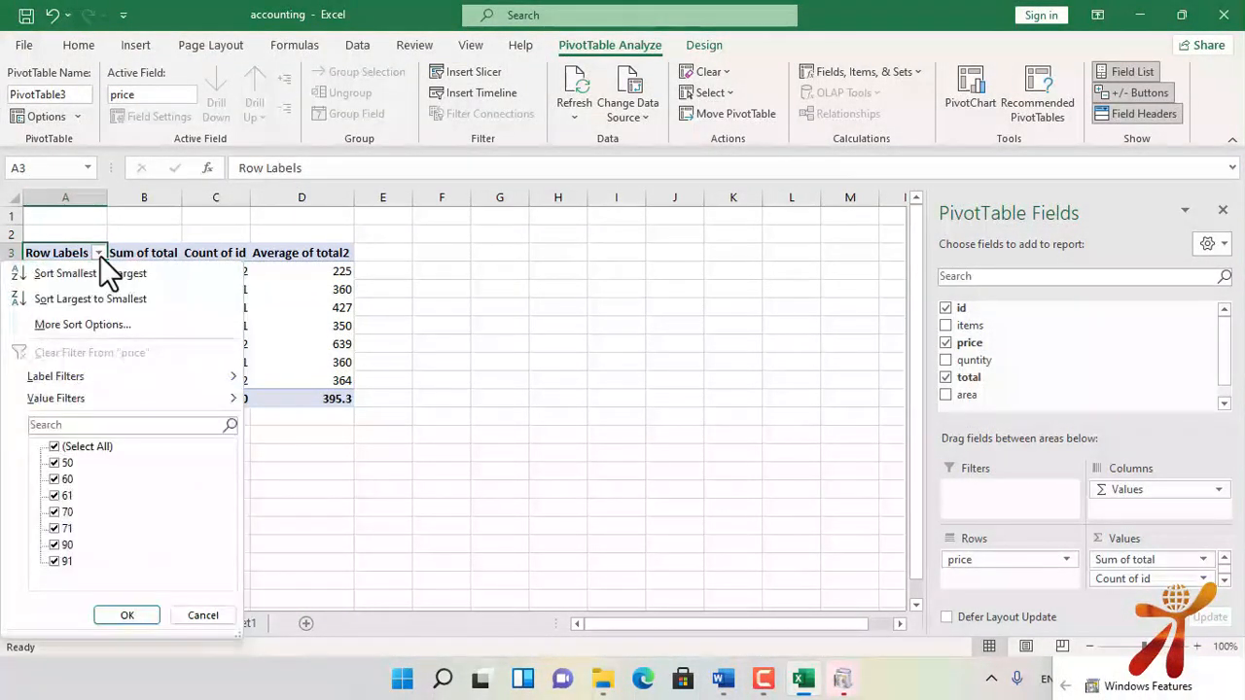
{"action": "left_click", "coordinate": [60, 448]}
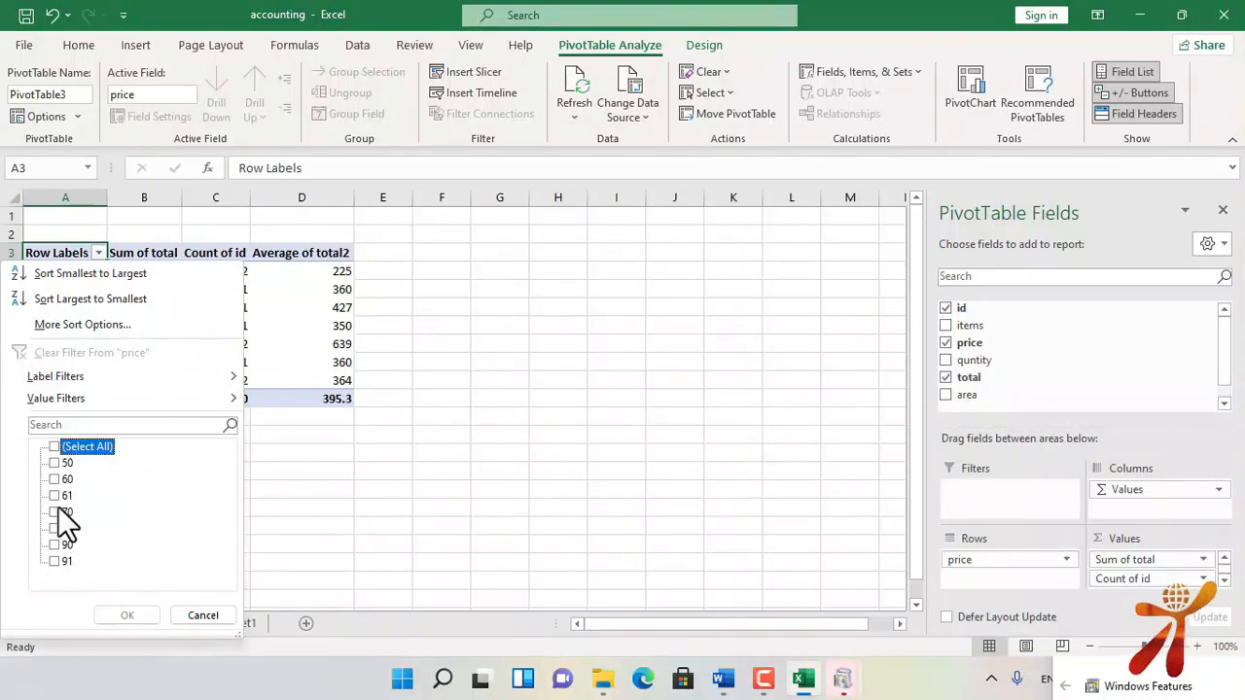
{"action": "left_click", "coordinate": [60, 511]}
{"action": "left_click", "coordinate": [55, 496]}
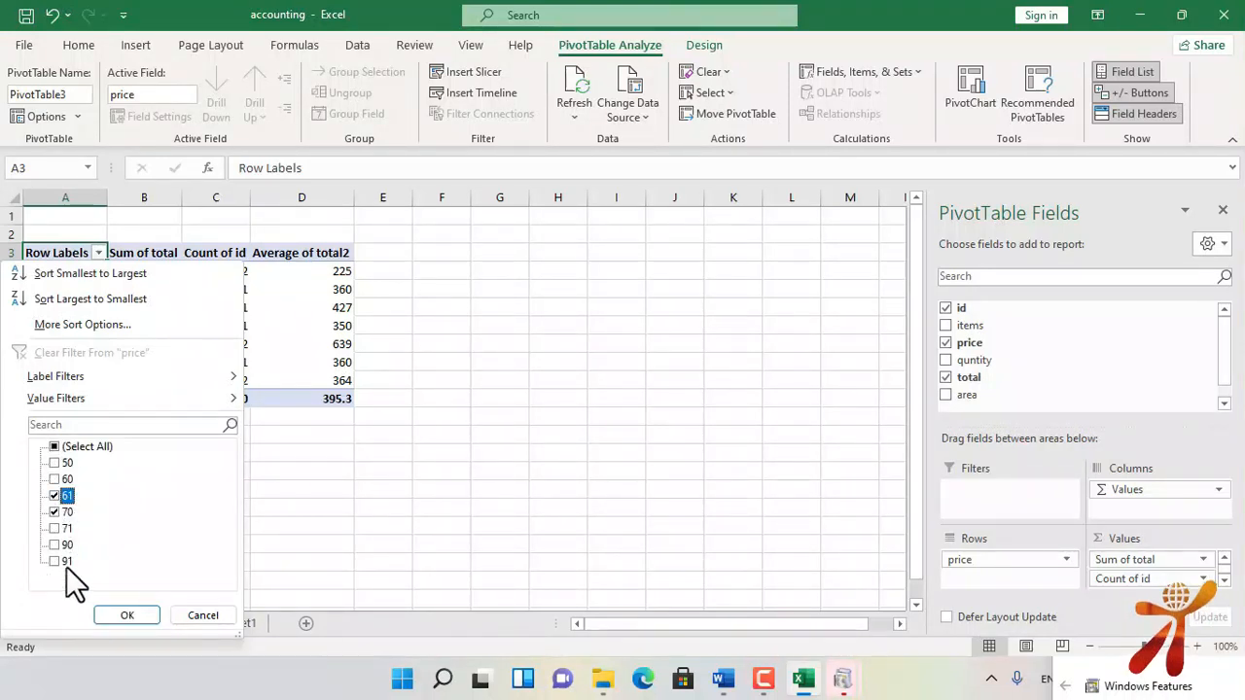
{"action": "left_click", "coordinate": [124, 616]}
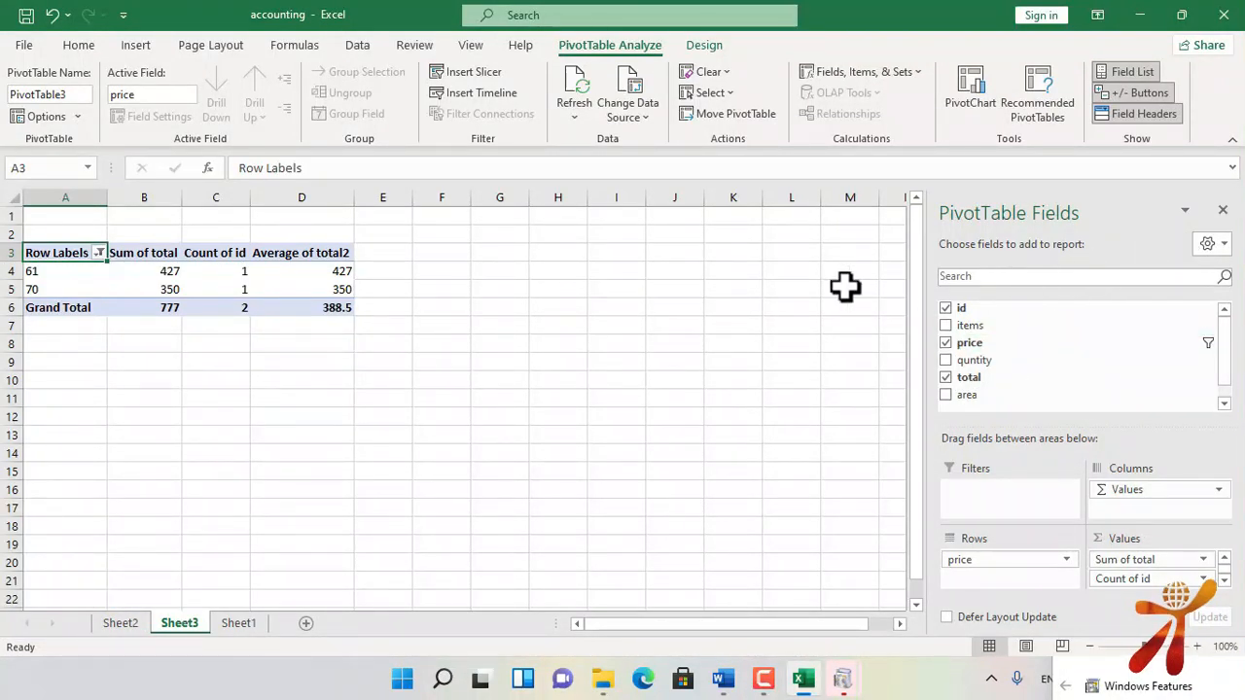
Undo the price filter and the recommended PivotTable, and clear the copy outline around the data on Sheet1.
{"action": "key", "text": "ctrl+z"}
{"action": "key", "text": "ctrl+z"}
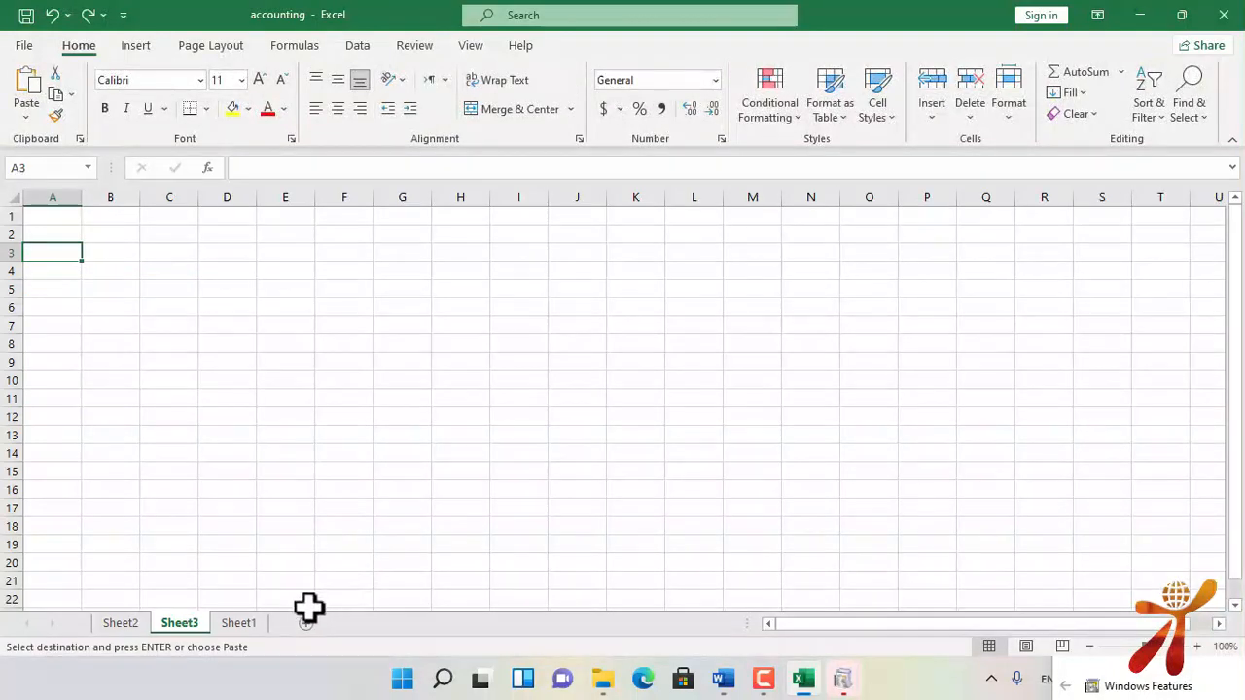
{"action": "left_click", "coordinate": [240, 623]}
{"action": "left_click", "coordinate": [767, 356]}
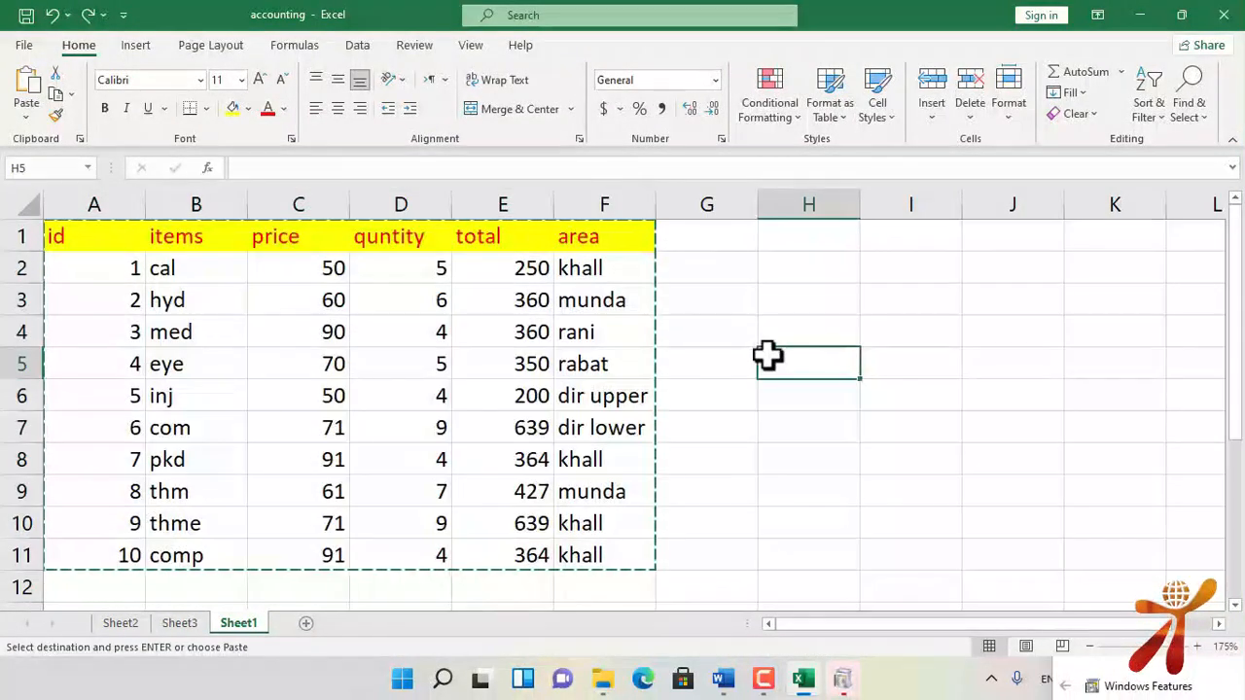
{"action": "key", "text": "Escape"}
Enter the note ctrl +t in cell I5 of Sheet1.
{"action": "left_click", "coordinate": [890, 363]}
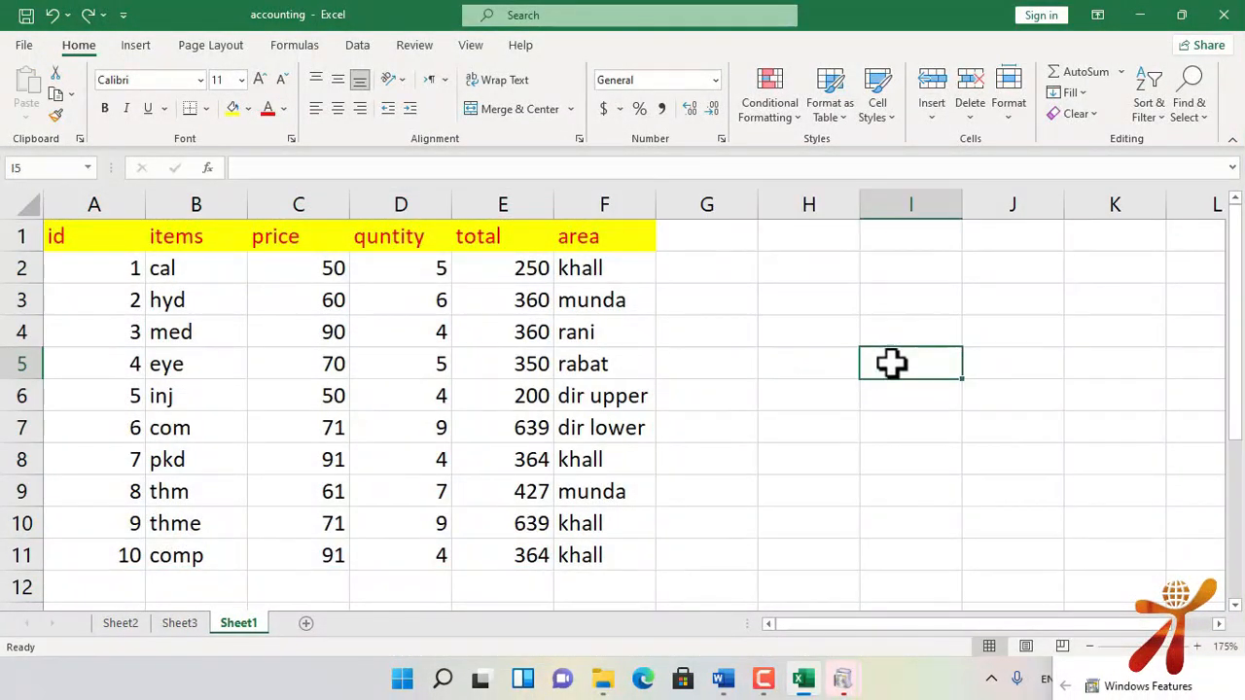
{"action": "type", "text": "ctrl +t"}
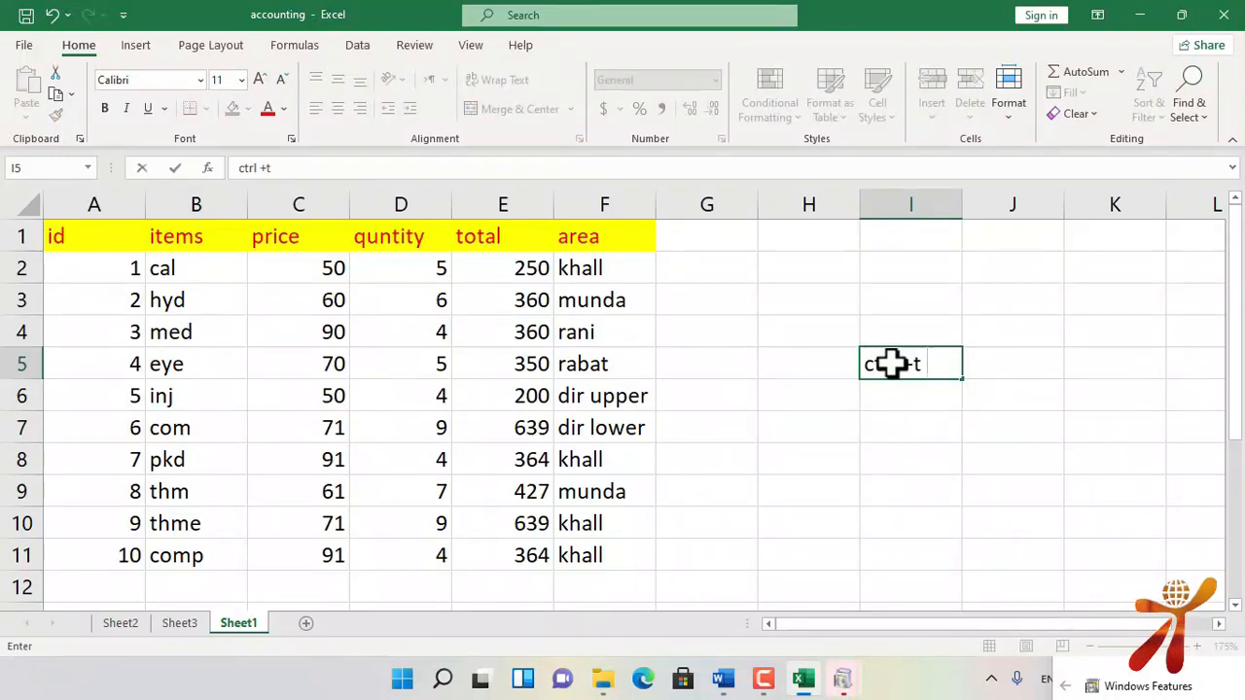
{"action": "key", "text": "Right"}
{"action": "key", "text": "Down"}
{"action": "key", "text": "Down"}
{"action": "key", "text": "Down"}
{"action": "key", "text": "Left"}
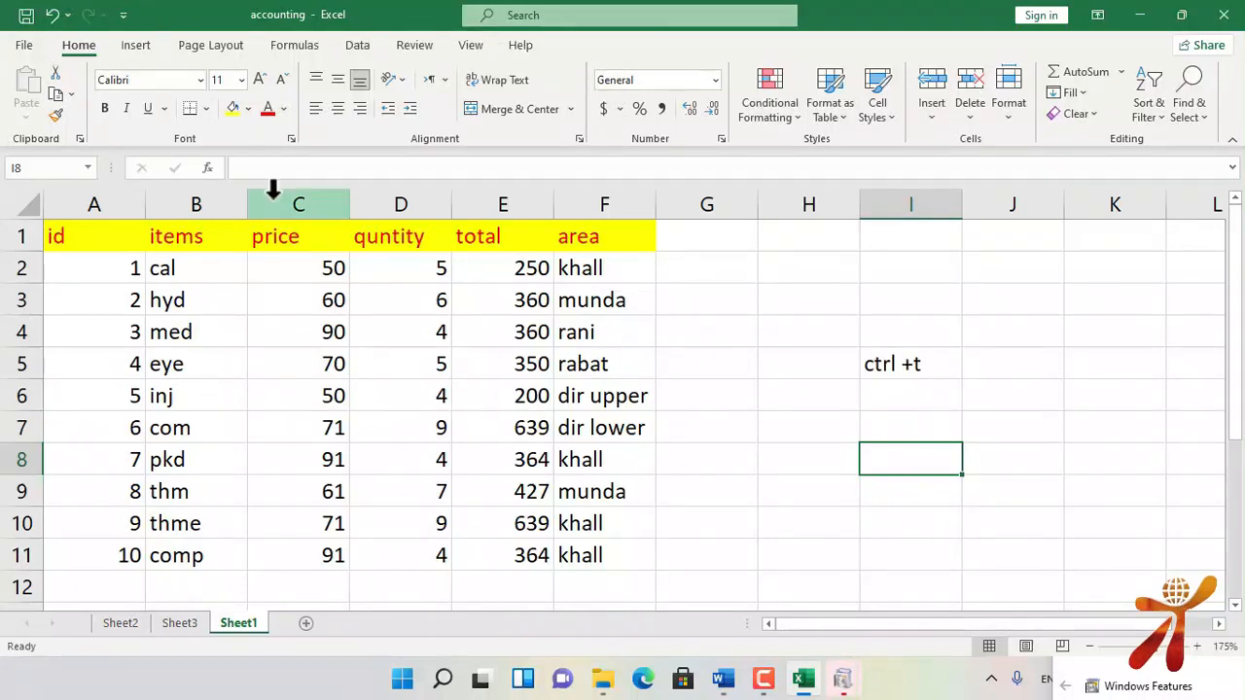
Convert the range A1:F11 into a table with headers.
{"action": "key", "text": "ctrl+Home"}
{"action": "left_click_drag", "start_coordinate": [128, 279], "coordinate": [583, 572]}
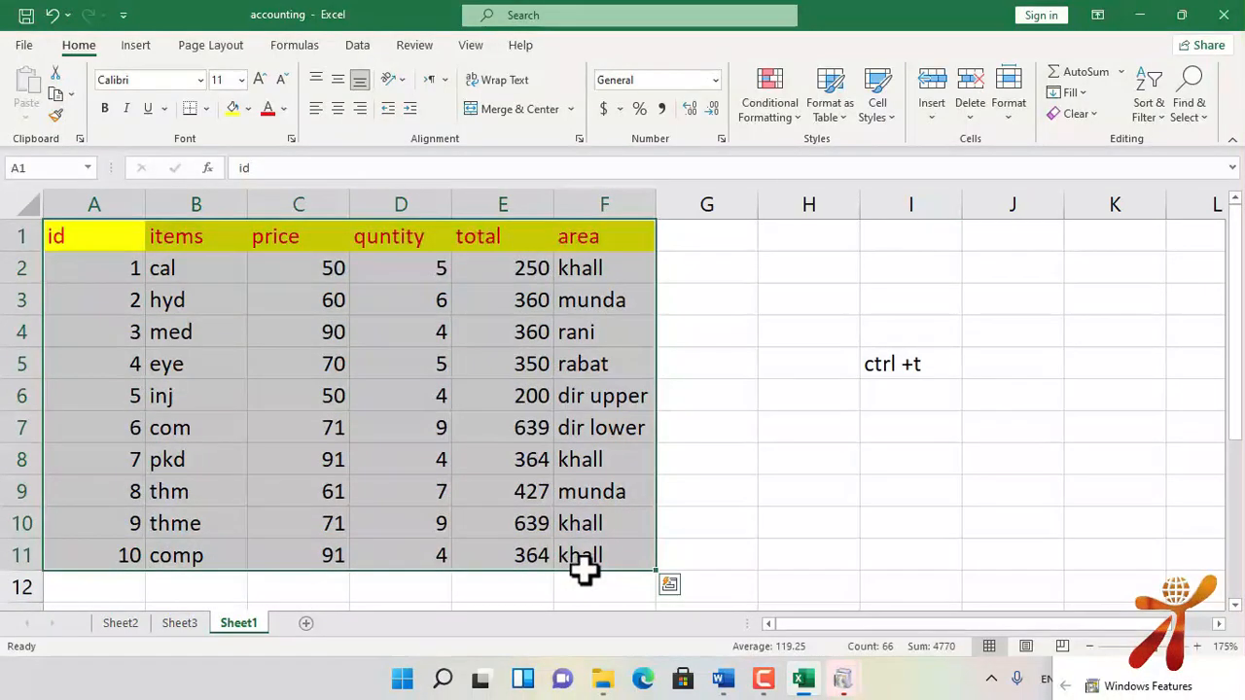
{"action": "key", "text": "ctrl+t"}
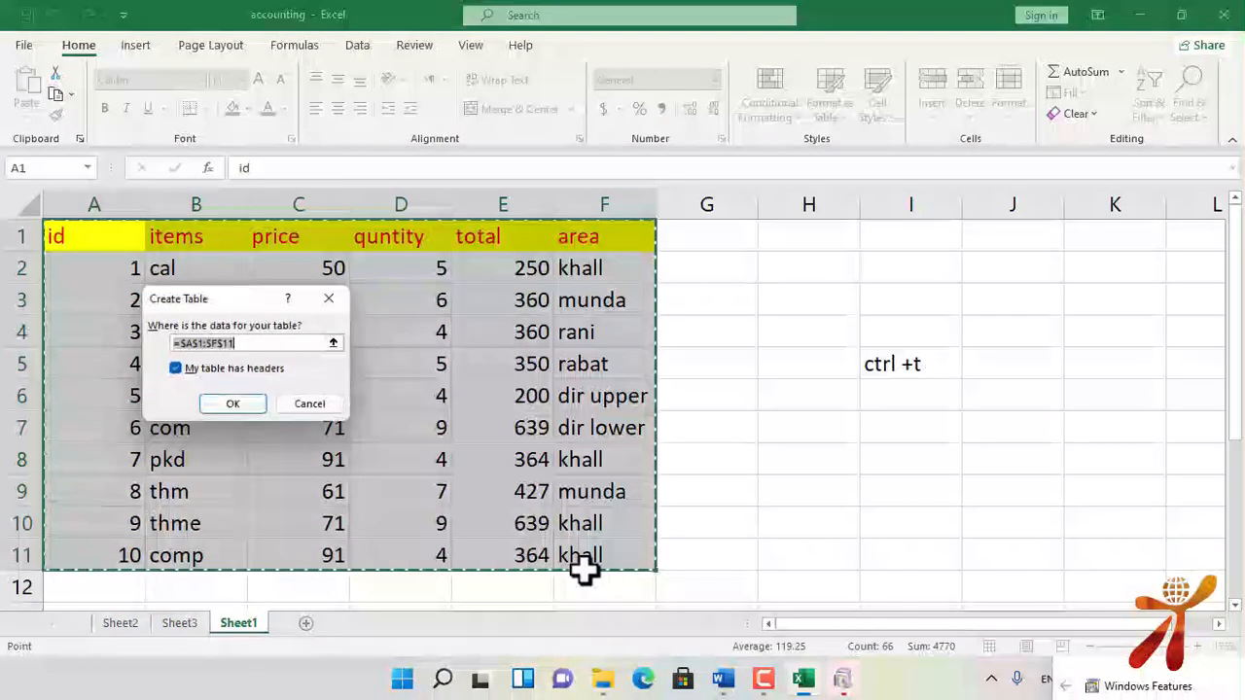
{"action": "key", "text": "Return"}
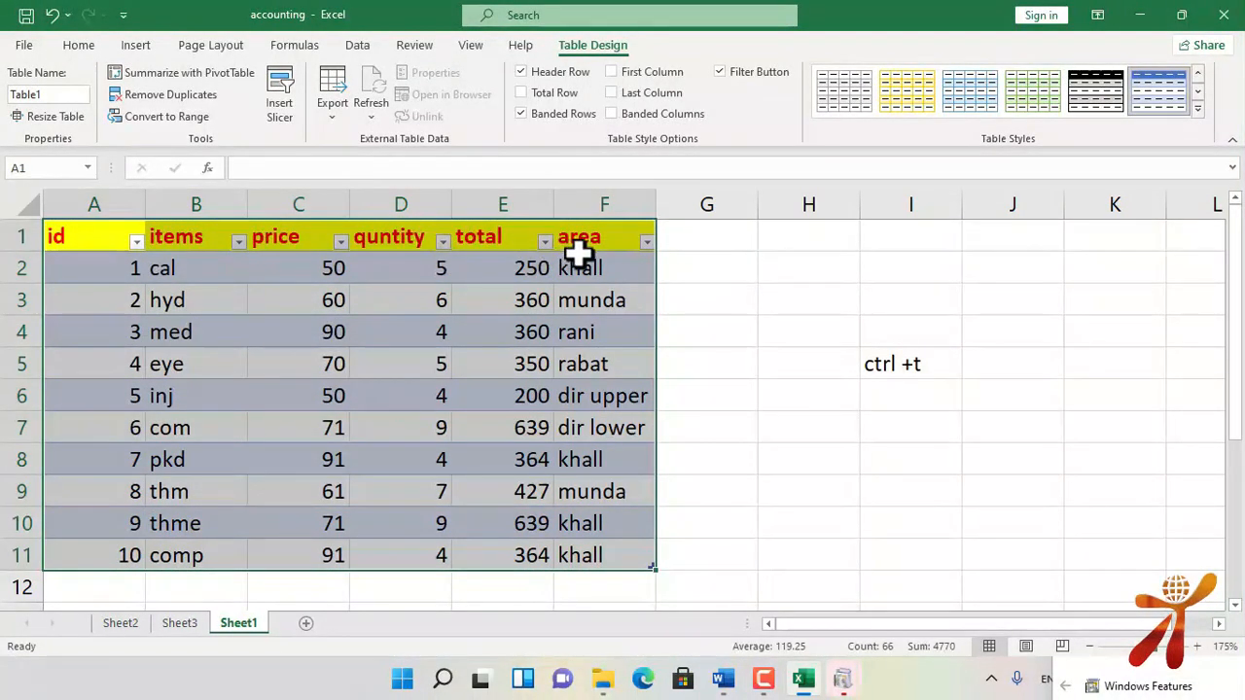
Filter the table's area column to show only dir upper and dir lower.
{"action": "left_click", "coordinate": [647, 242]}
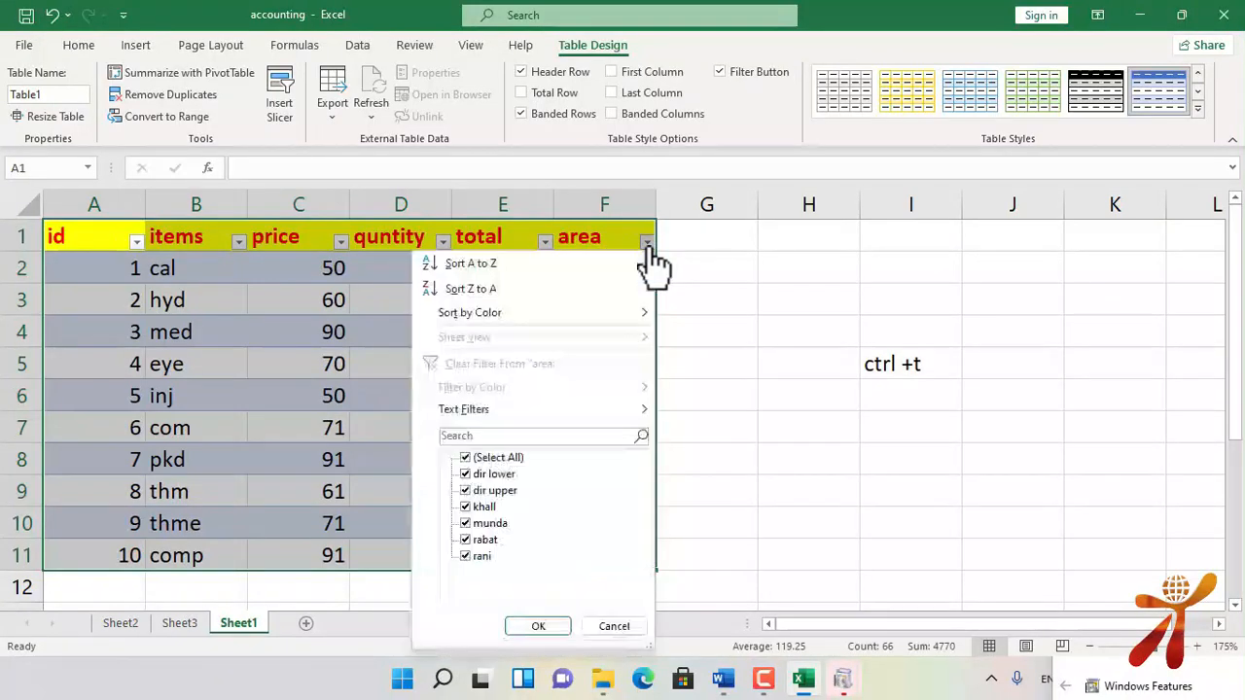
{"action": "left_click", "coordinate": [476, 460]}
{"action": "left_click", "coordinate": [476, 493]}
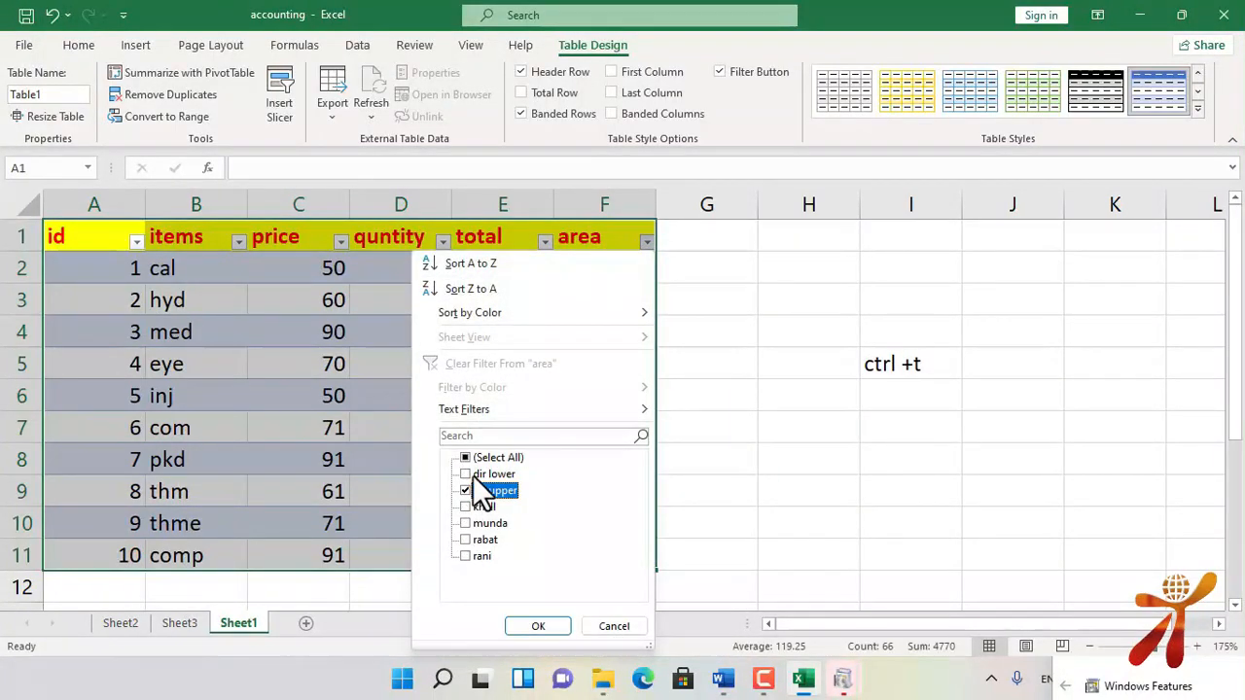
{"action": "left_click", "coordinate": [472, 475]}
{"action": "left_click", "coordinate": [538, 627]}
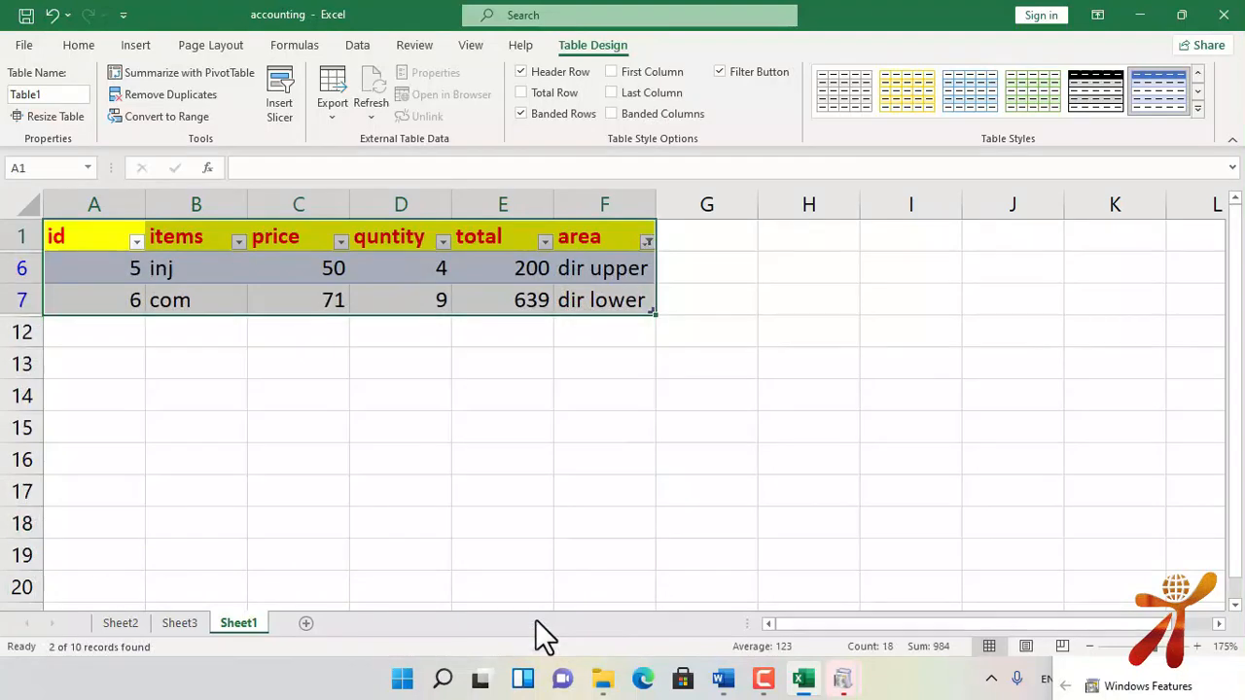
Check the print preview of the filtered table and return to the worksheet.
{"action": "key", "text": "ctrl+p"}
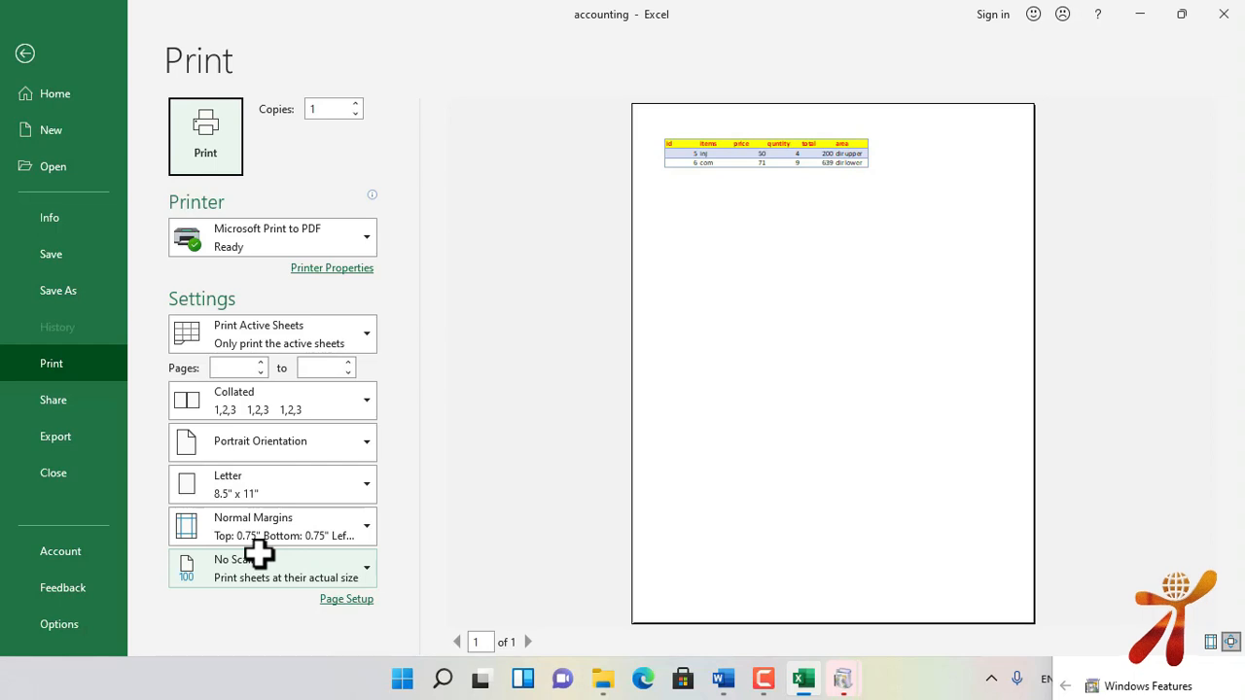
{"action": "key", "text": "Escape"}
{"action": "key", "text": "Escape"}
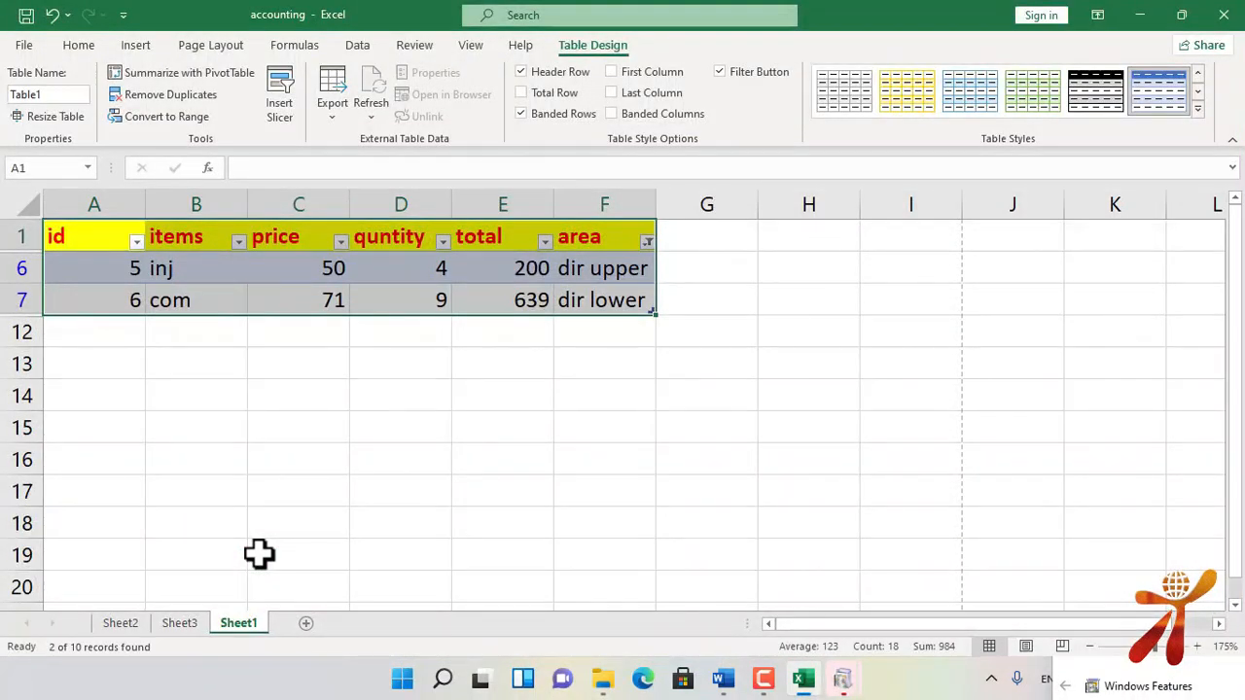
Undo the area filter and the conversion of the data range into a table.
{"action": "key", "text": "ctrl+z"}
{"action": "key", "text": "ctrl+z"}
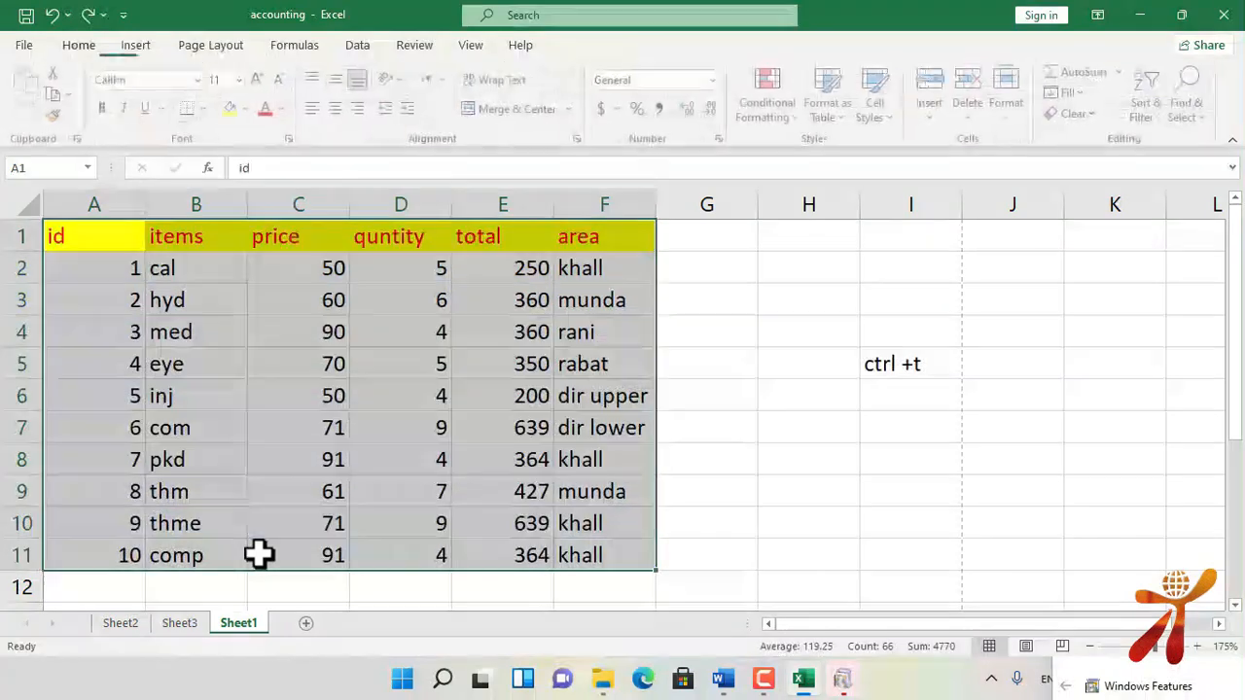
Insert a screen clipping of the desktop wallpaper's man and vertical monitor as a picture in Sheet1.
{"action": "left_click", "coordinate": [129, 48]}
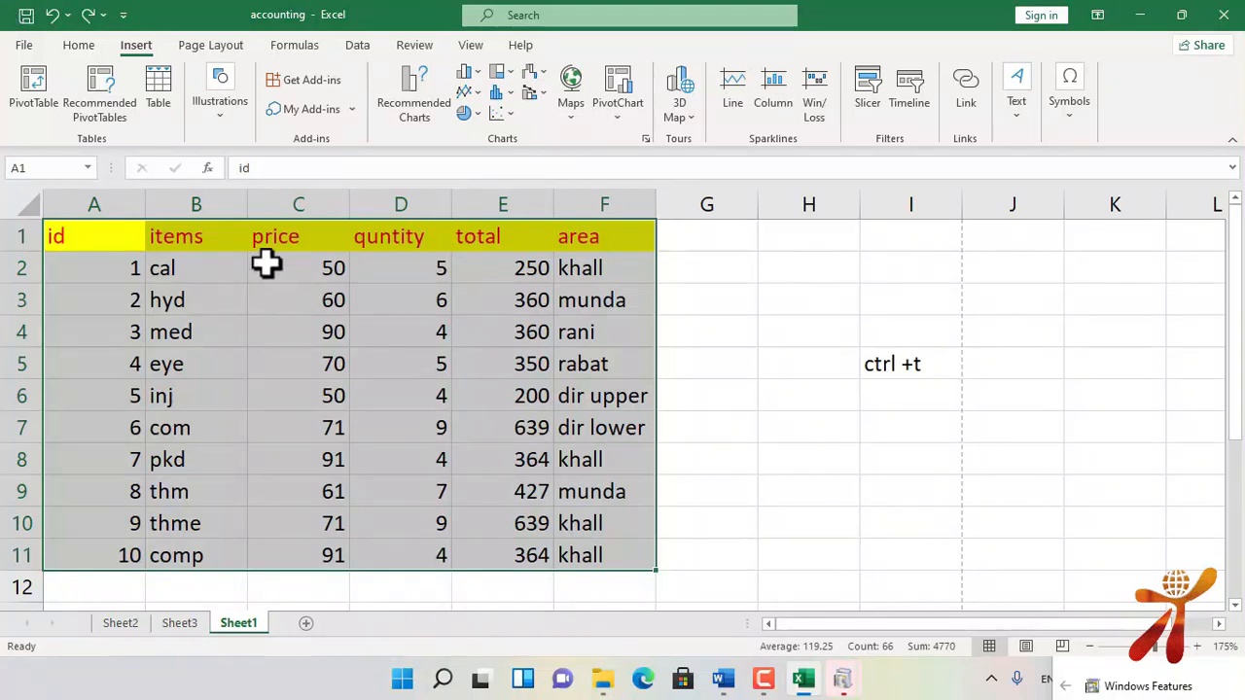
{"action": "left_click", "coordinate": [221, 107]}
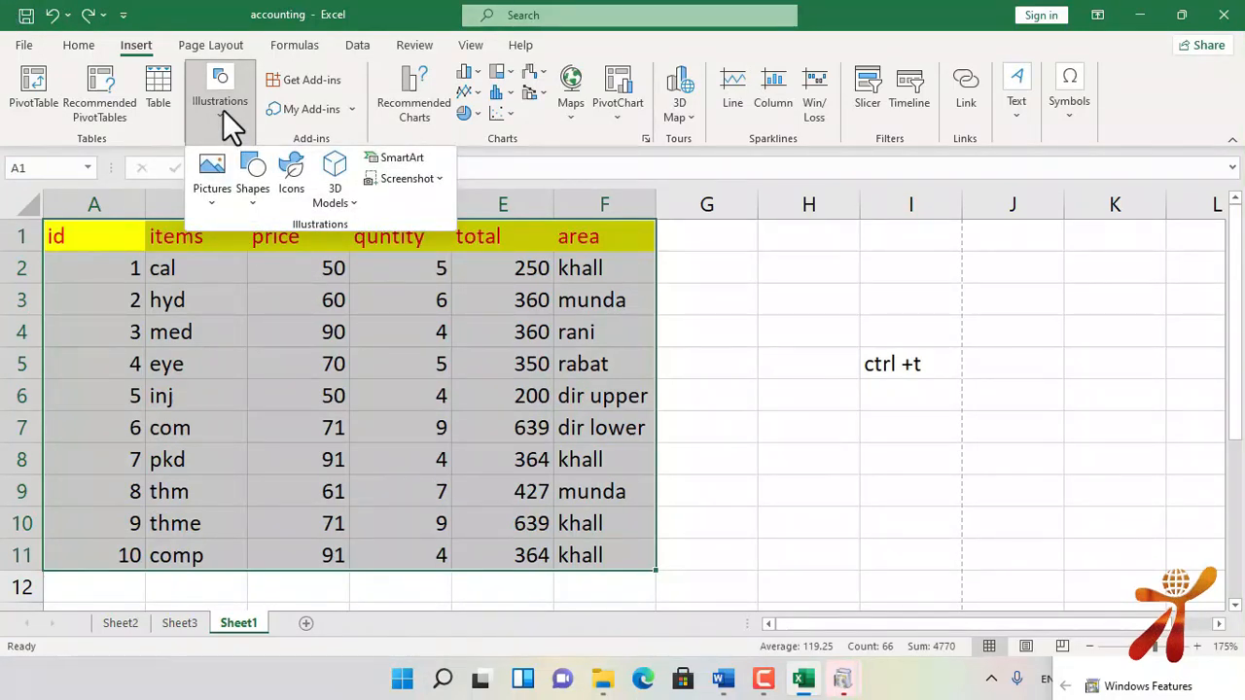
{"action": "left_click", "coordinate": [218, 197]}
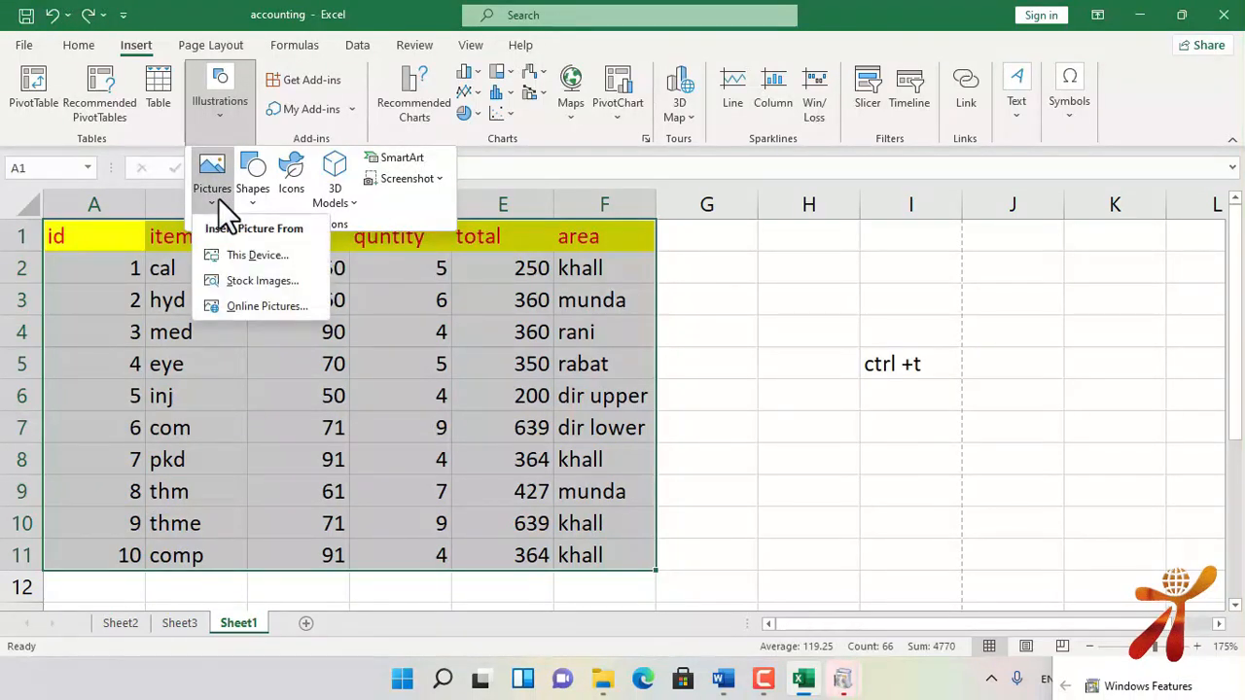
{"action": "left_click", "coordinate": [245, 195]}
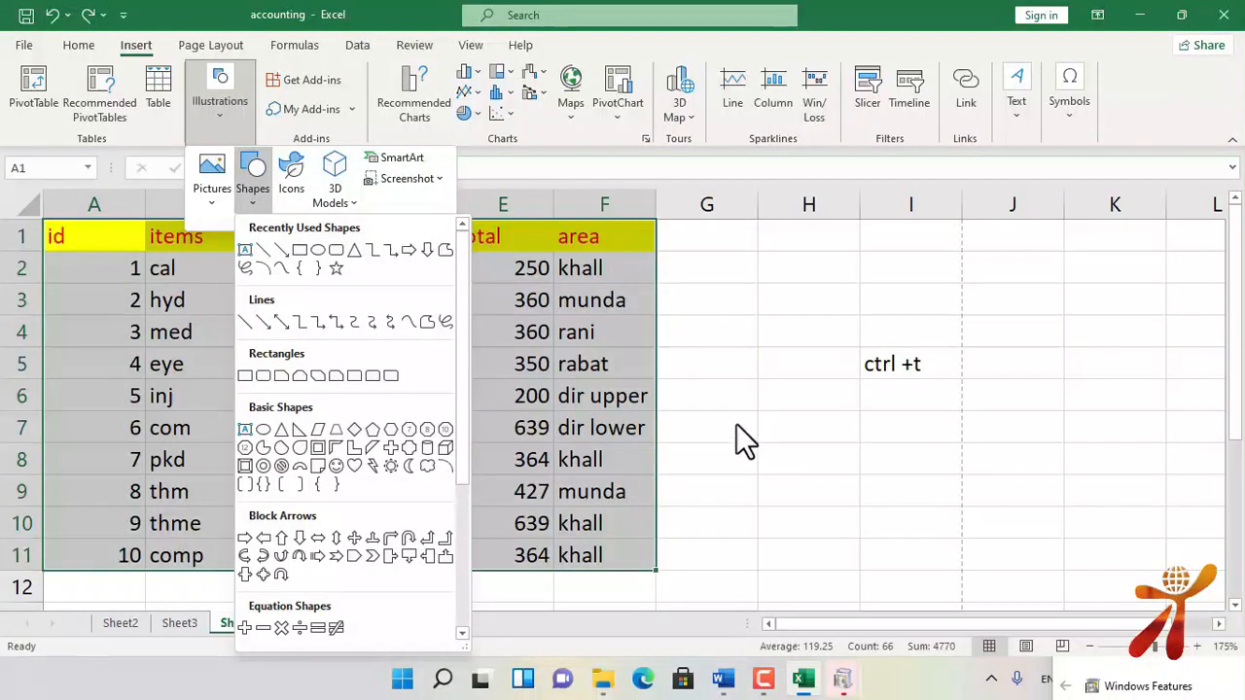
{"action": "left_click", "coordinate": [407, 181]}
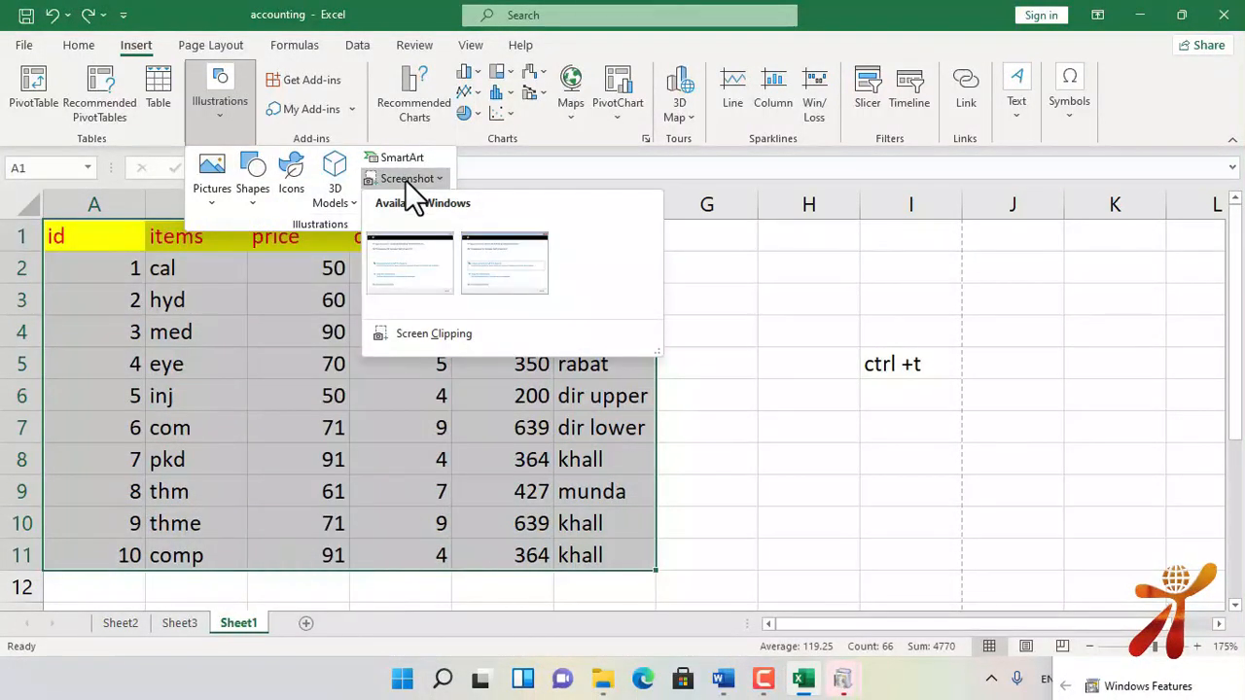
{"action": "left_click", "coordinate": [438, 330]}
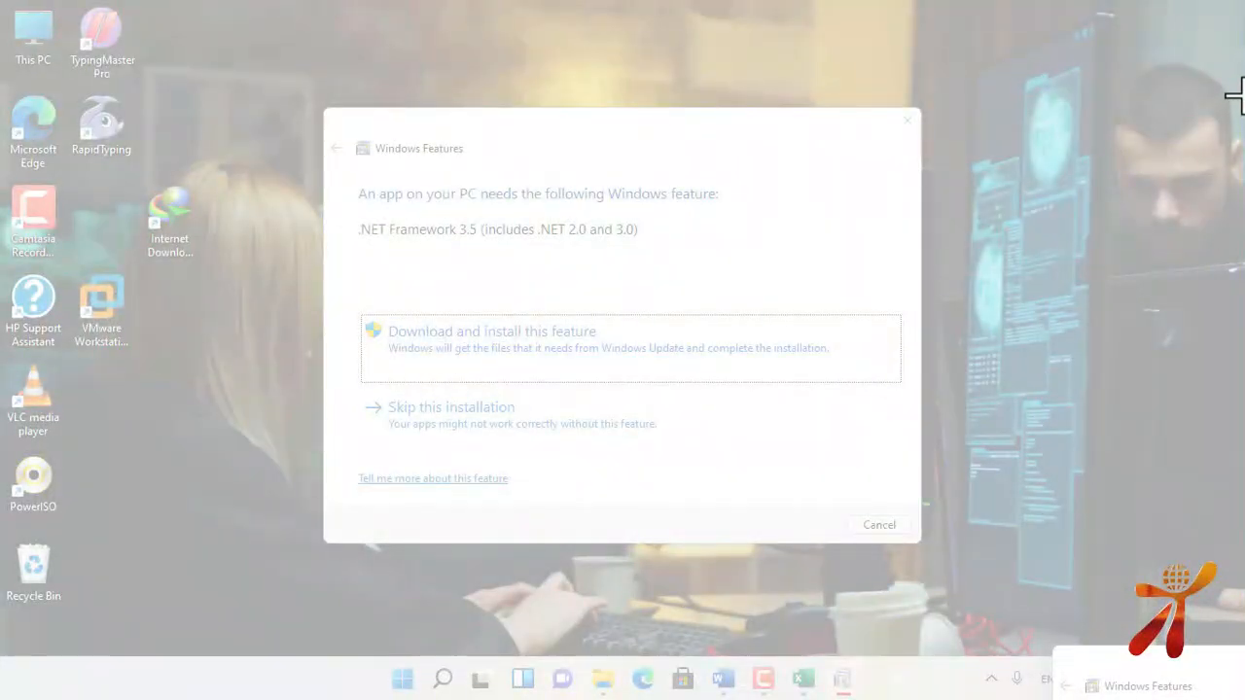
{"action": "left_click_drag", "start_coordinate": [1233, 7], "coordinate": [961, 689]}
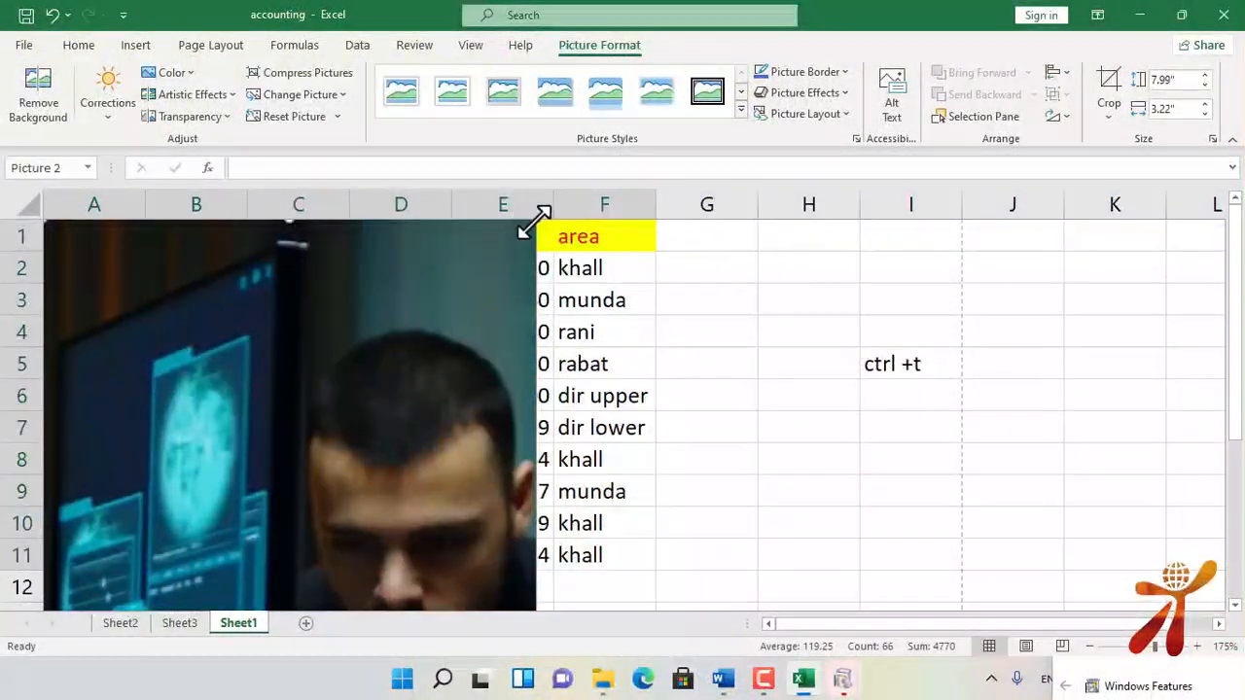
Move the clipped picture beside the data, shrink it to about 2.66" by 1.07", and place two copies next to it.
{"action": "left_click_drag", "start_coordinate": [538, 219], "coordinate": [948, 255]}
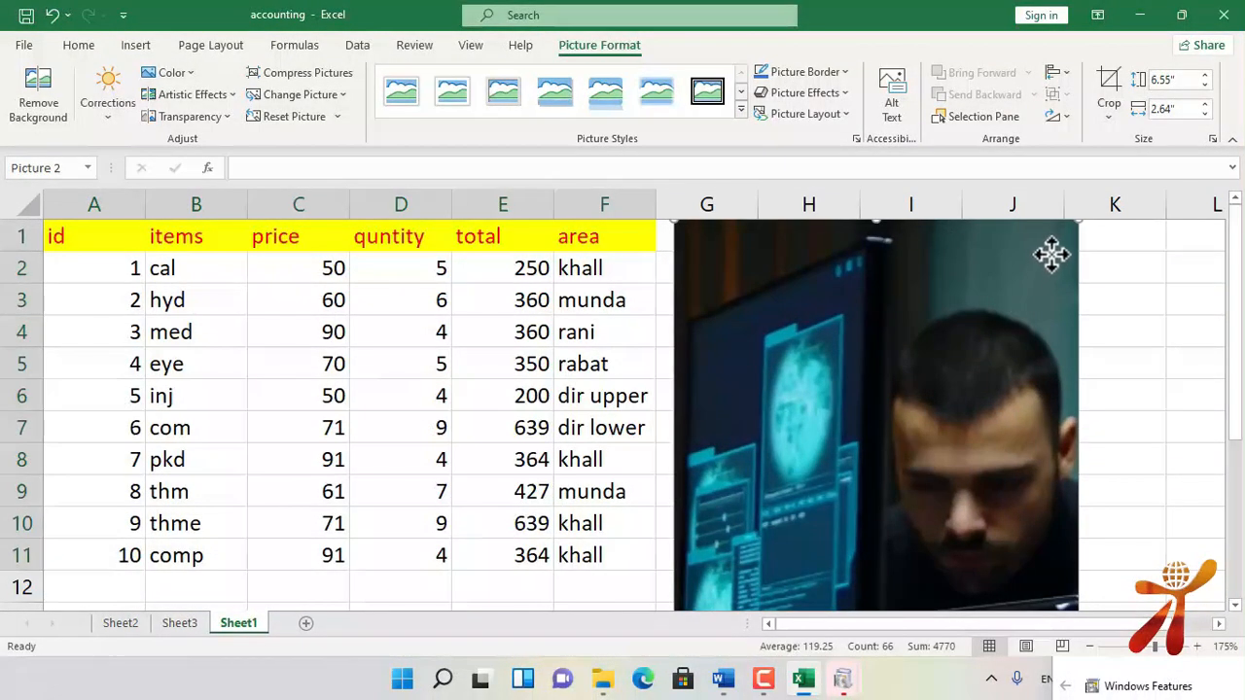
{"action": "left_click_drag", "start_coordinate": [1079, 222], "coordinate": [881, 331]}
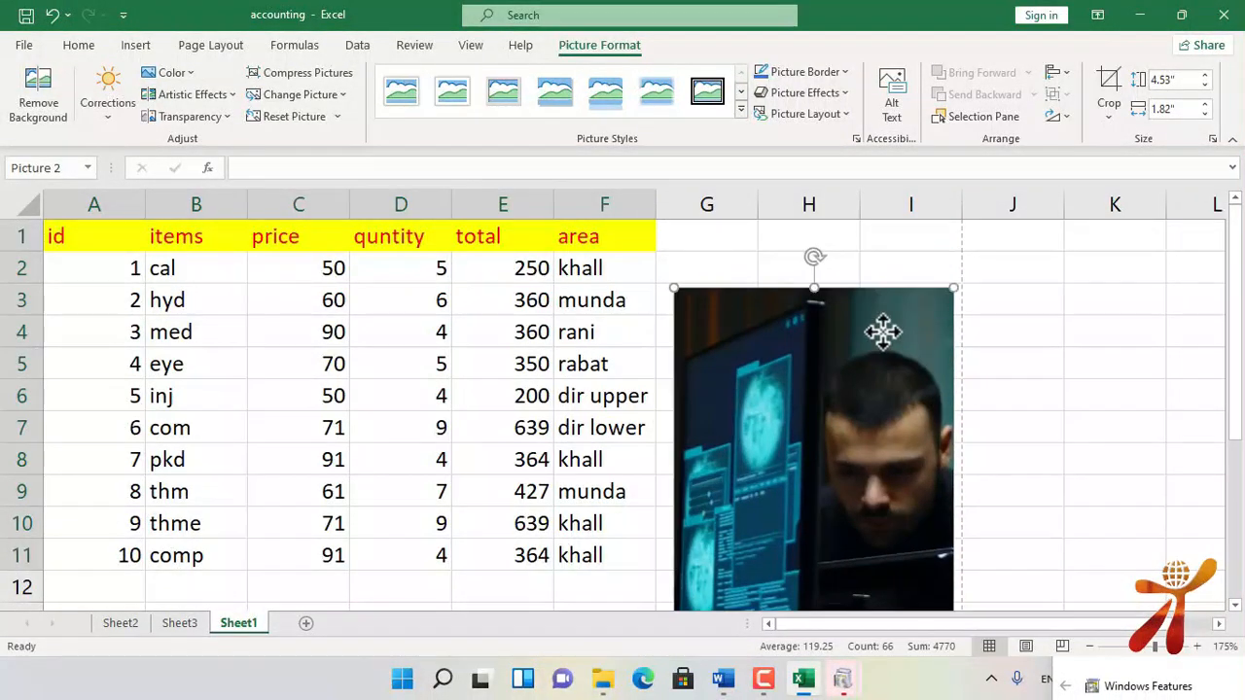
{"action": "left_click_drag", "start_coordinate": [951, 288], "coordinate": [834, 239]}
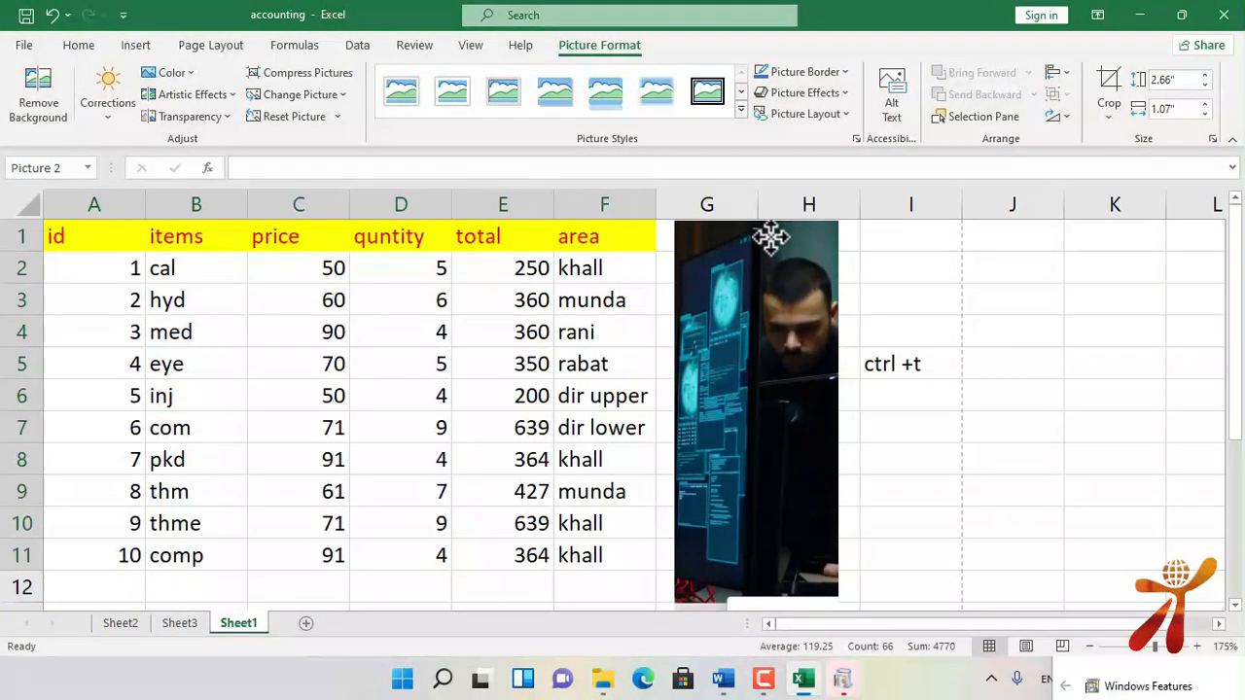
{"action": "left_click_drag", "start_coordinate": [786, 345], "coordinate": [1101, 354]}
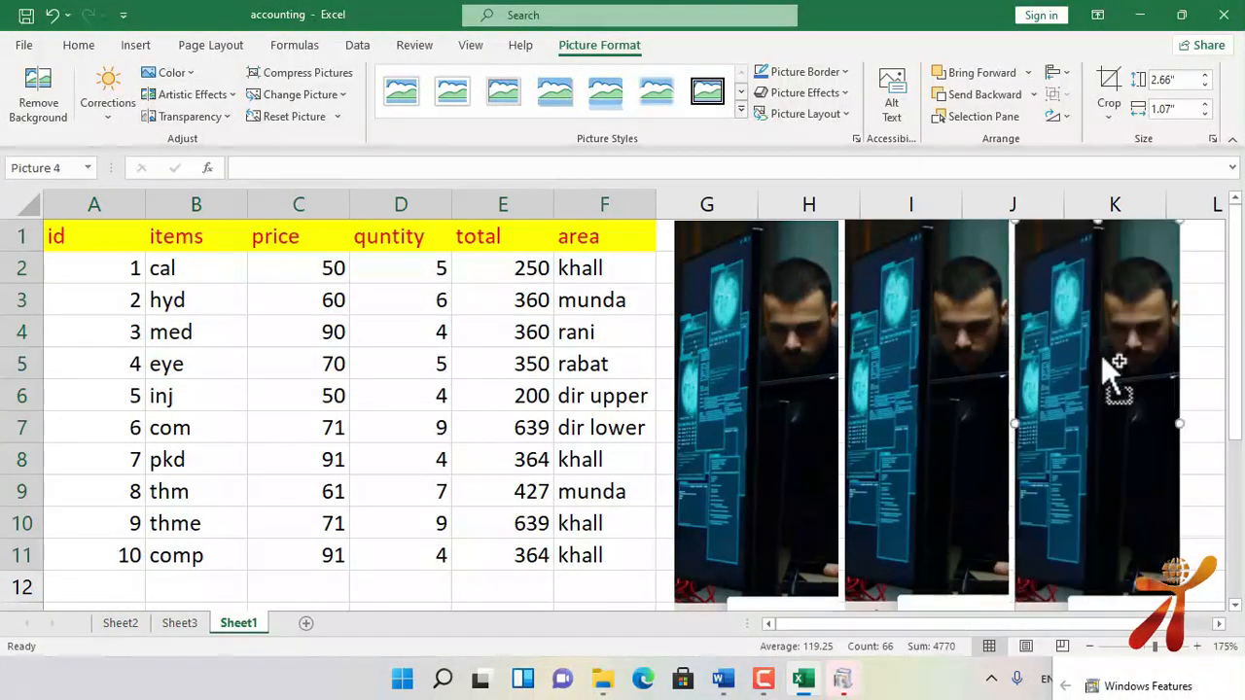
Delete all three clipped pictures from Sheet1.
{"action": "left_click", "coordinate": [737, 439]}
{"action": "key", "text": "Delete"}
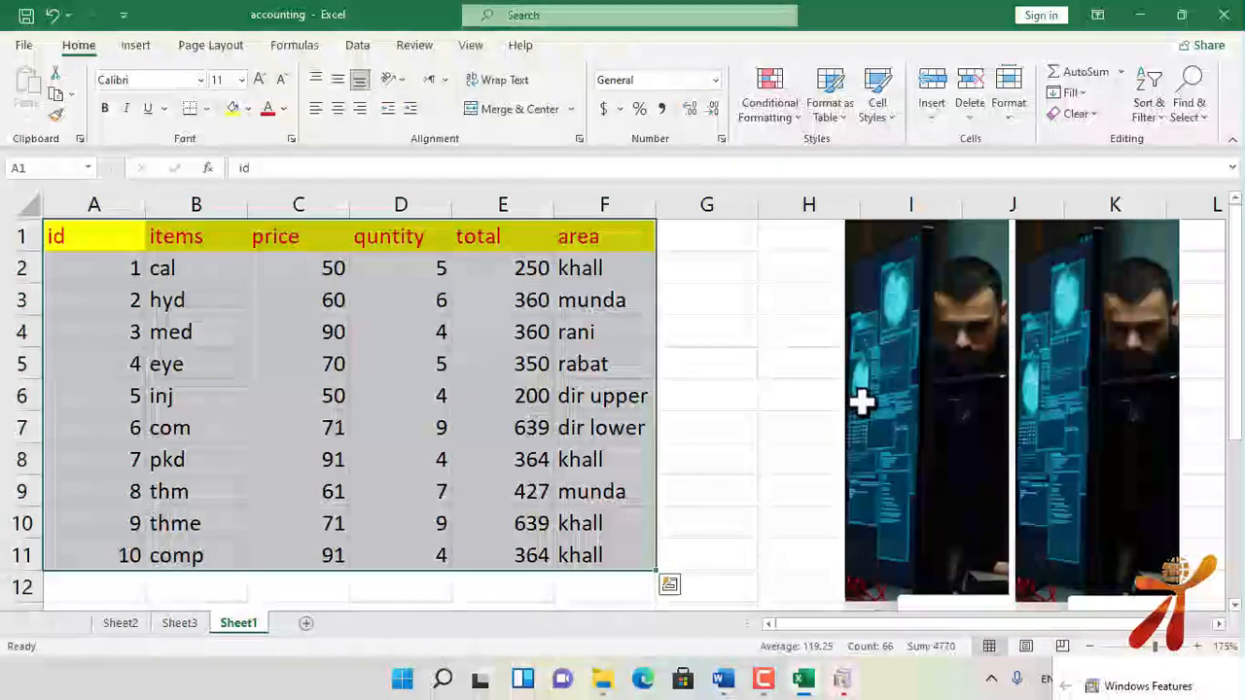
{"action": "left_click", "coordinate": [864, 403]}
{"action": "key", "text": "Delete"}
{"action": "left_click", "coordinate": [1060, 402]}
{"action": "key", "text": "Delete"}
{"action": "left_click", "coordinate": [808, 453]}
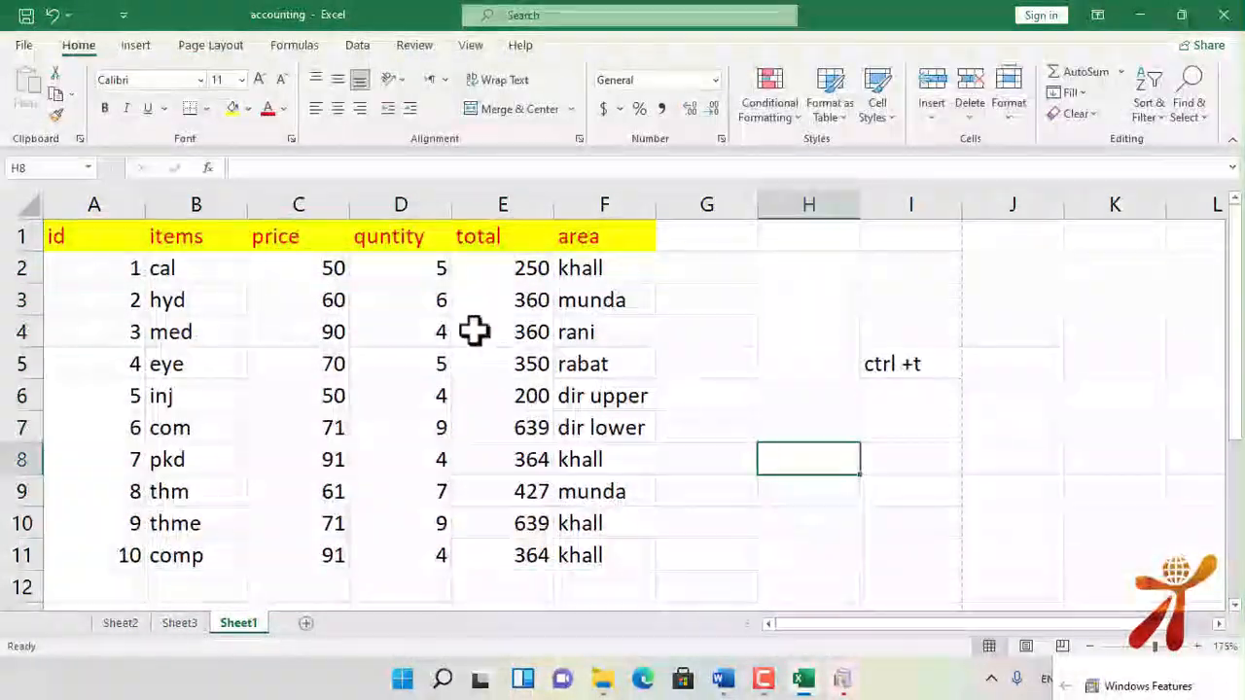
Copy the items and price columns (B1:C11) from Sheet1 and paste them at A1 of a new sheet.
{"action": "left_click", "coordinate": [240, 44]}
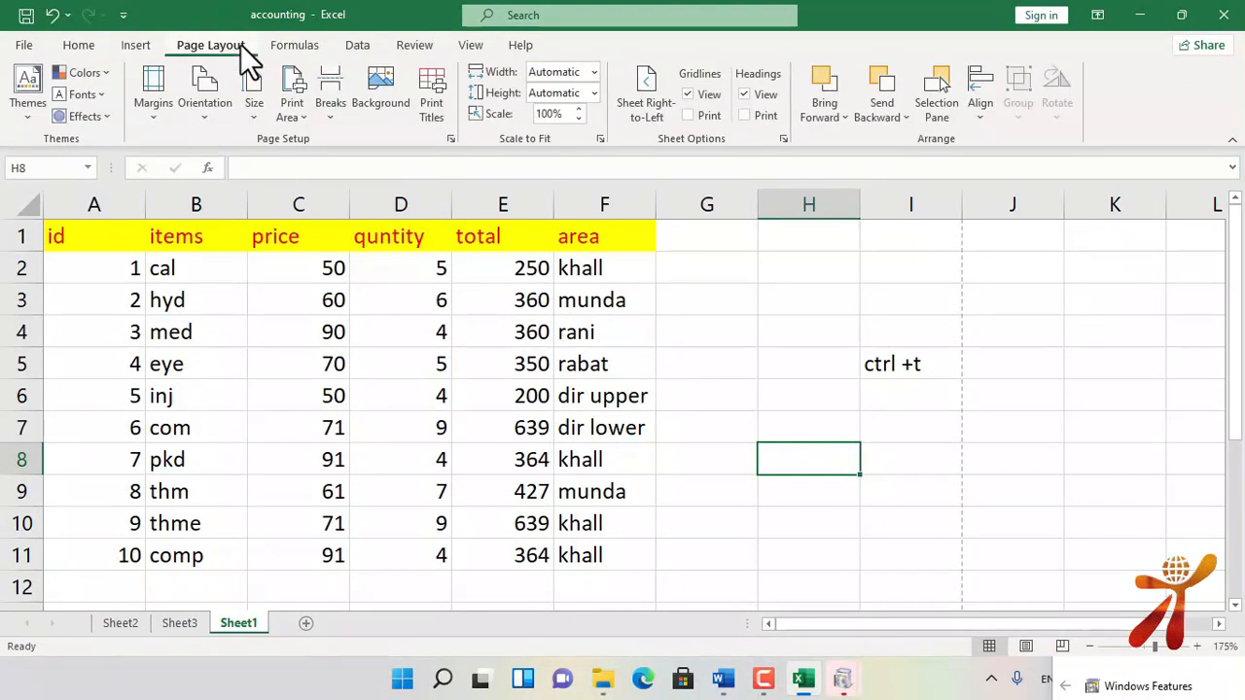
{"action": "left_click", "coordinate": [134, 47]}
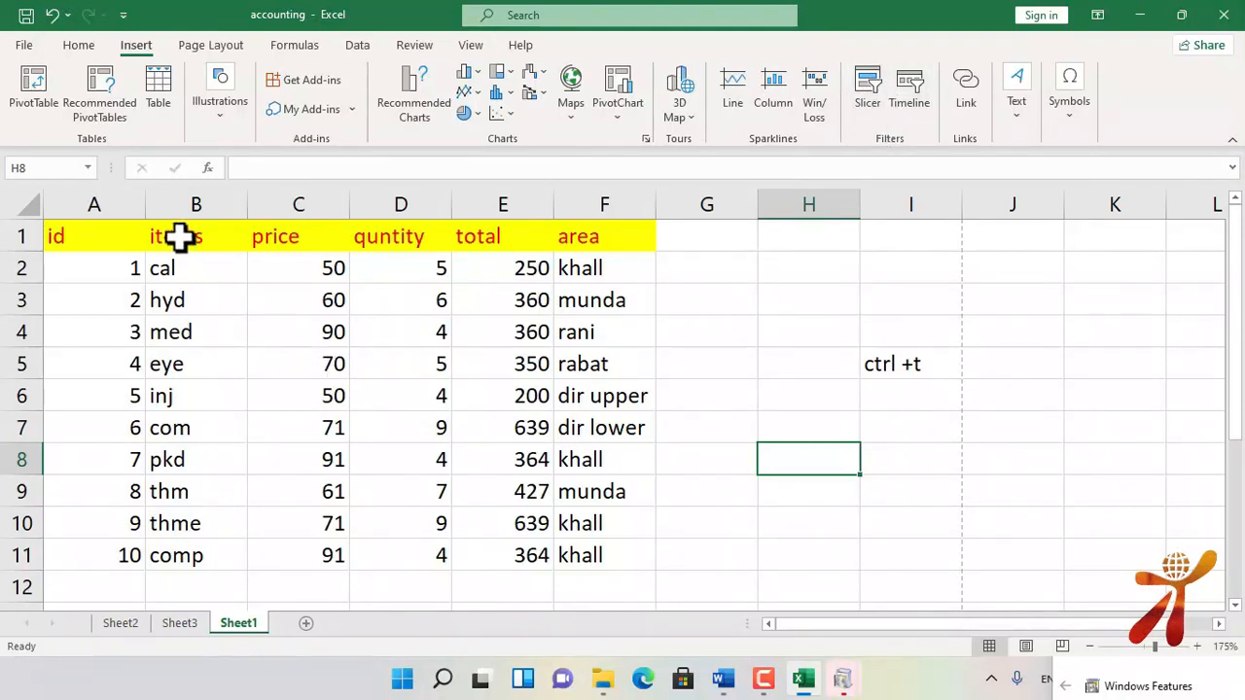
{"action": "left_click_drag", "start_coordinate": [178, 239], "coordinate": [321, 564]}
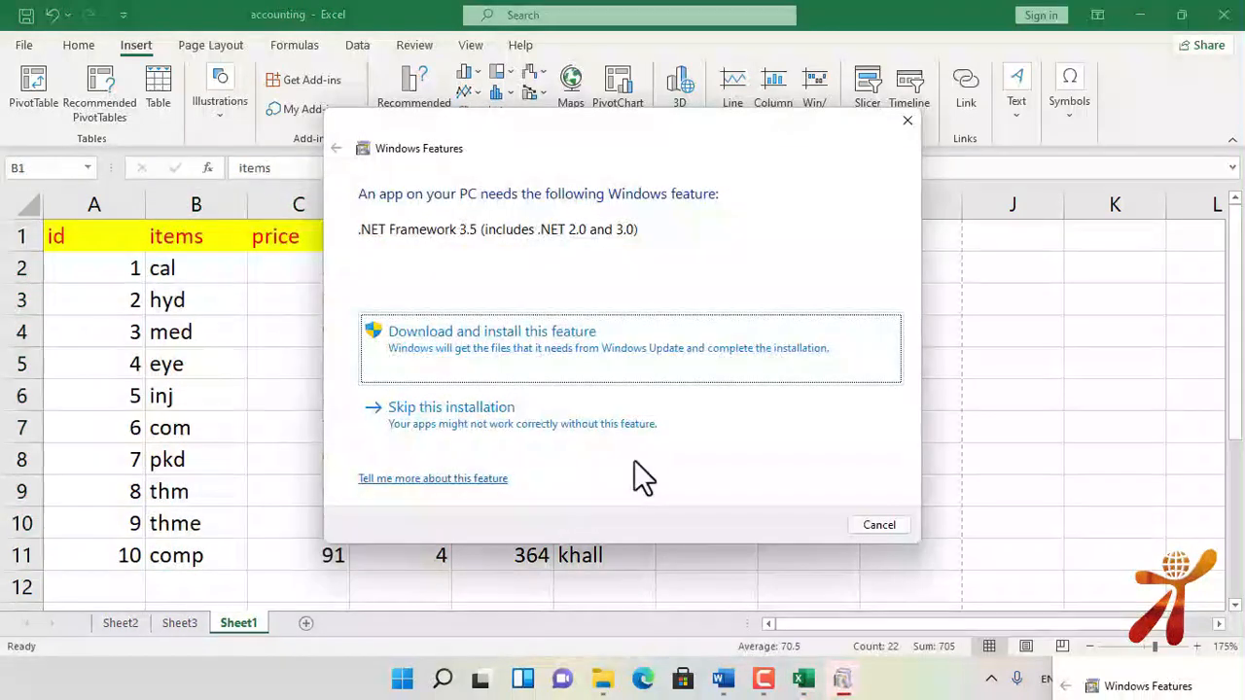
{"action": "left_click", "coordinate": [879, 526]}
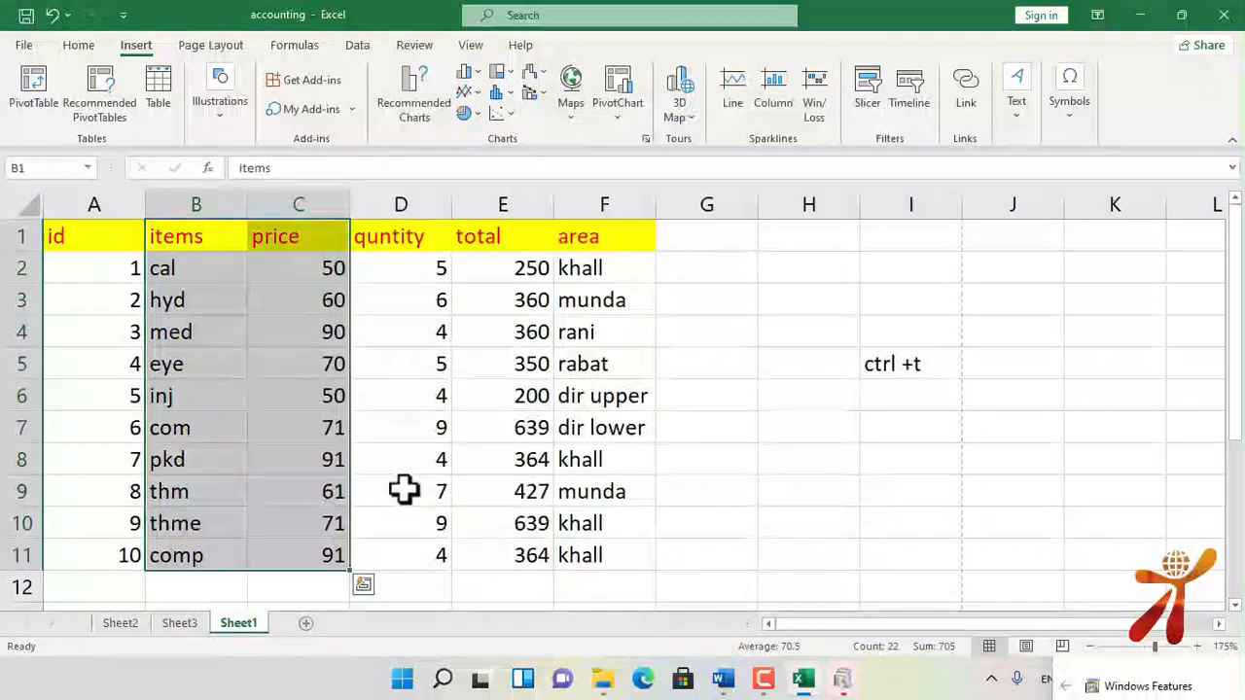
{"action": "key", "text": "ctrl+c"}
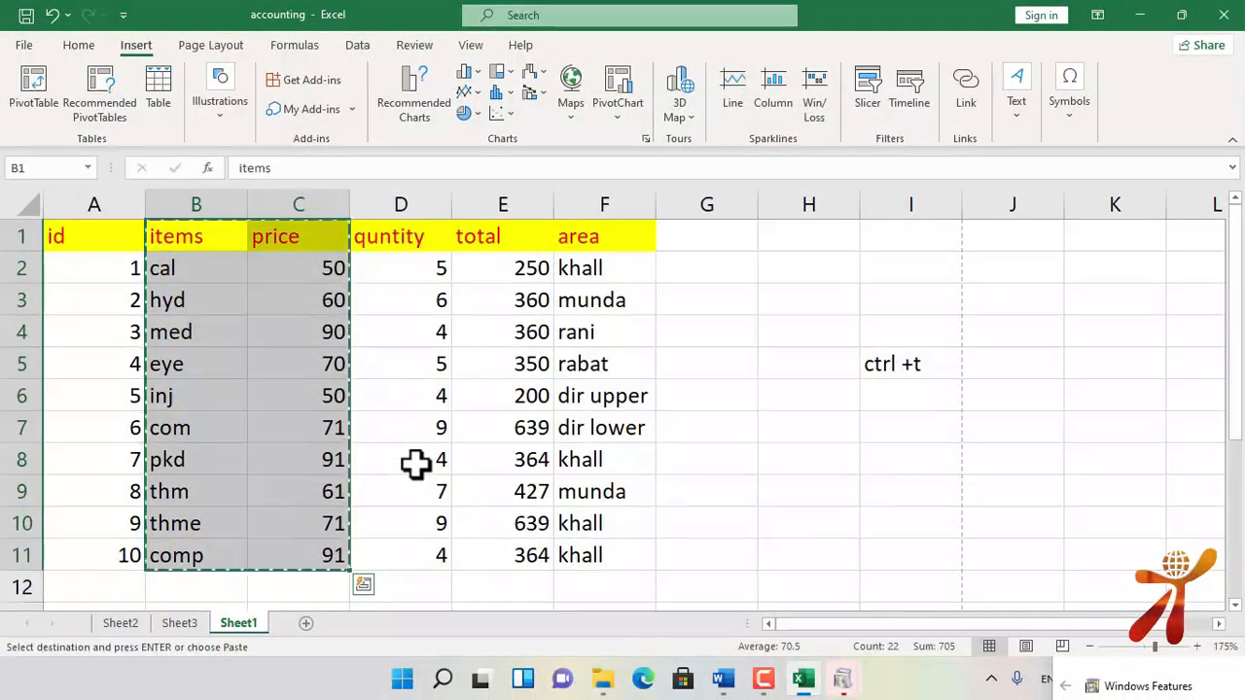
{"action": "left_click", "coordinate": [306, 623]}
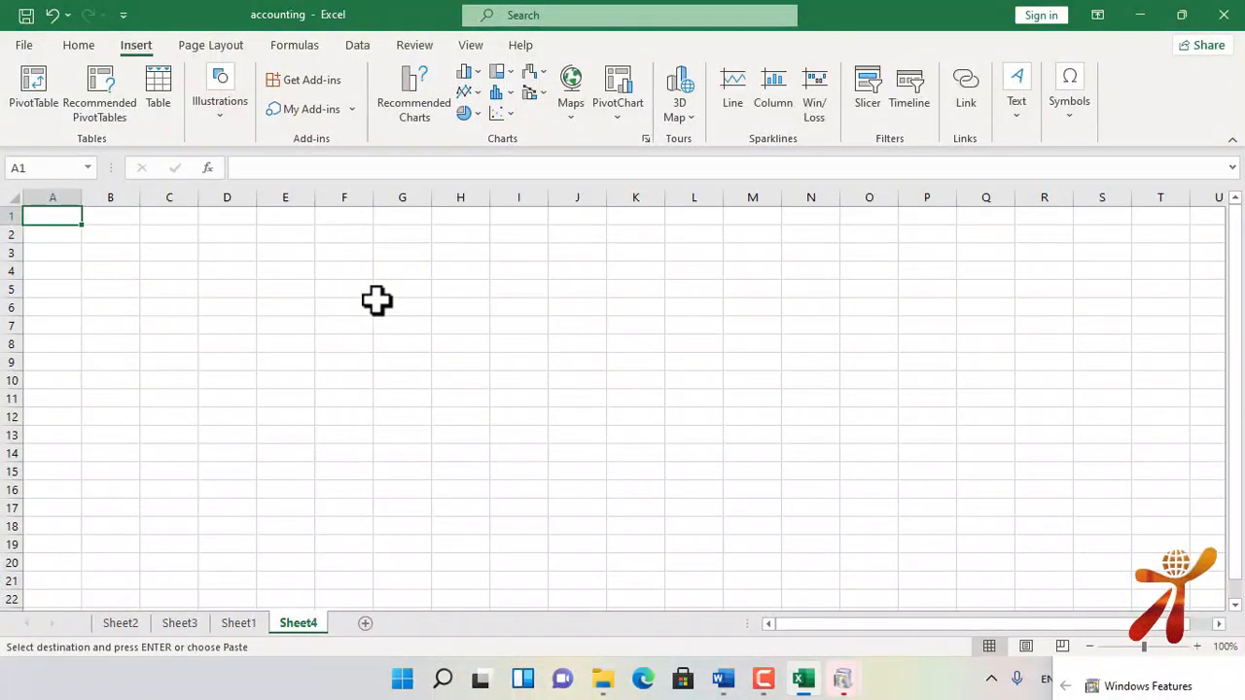
{"action": "key", "text": "ctrl+v"}
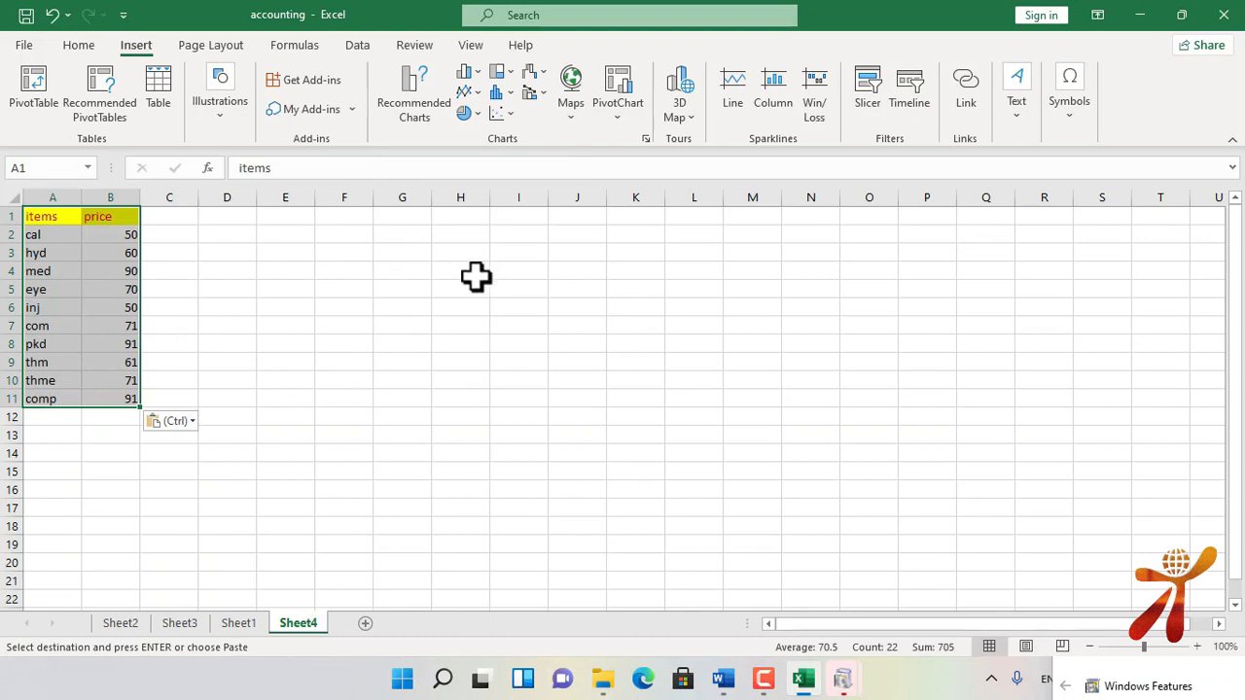
Create a column chart of the item prices on its own chart sheet and apply the fifth chart style.
{"action": "key", "text": "F11"}
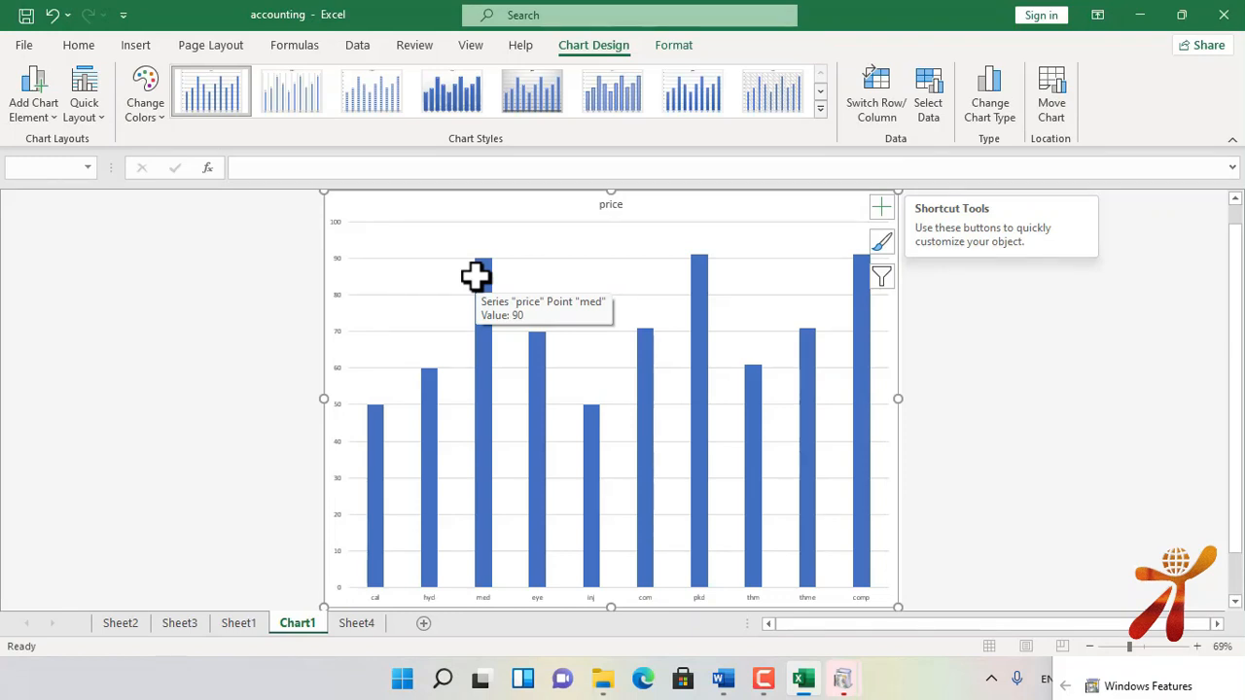
{"action": "left_click", "coordinate": [536, 88]}
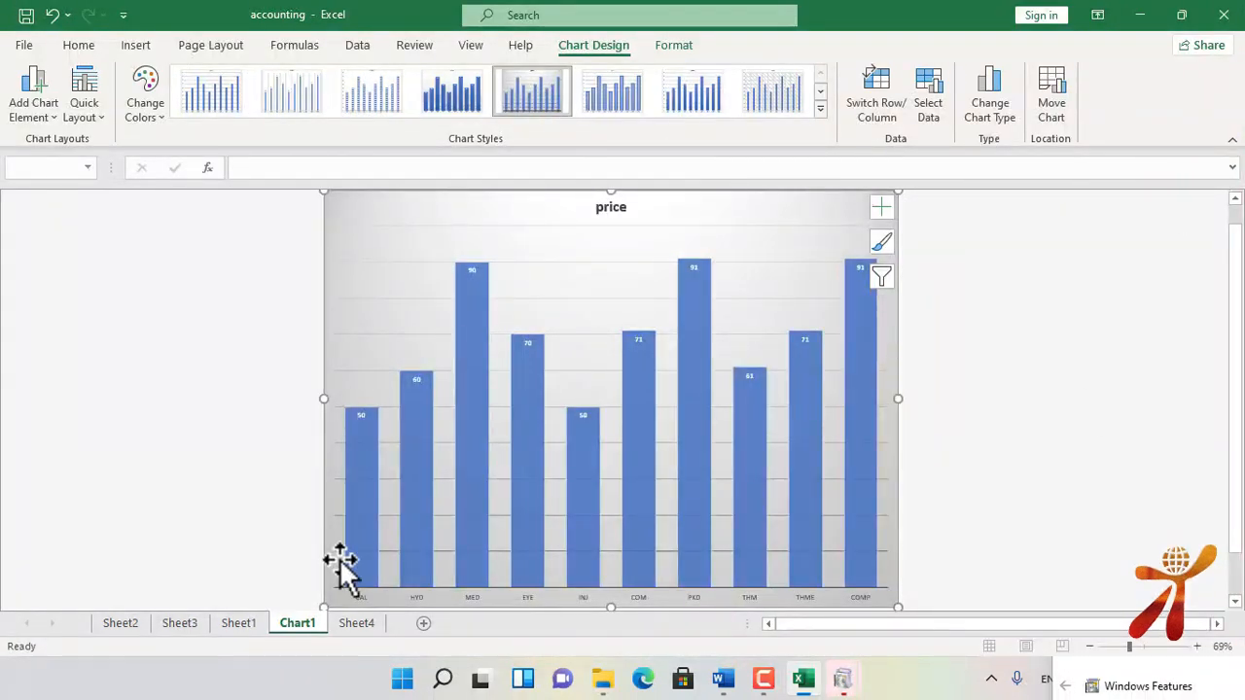
Close the accounting workbook without saving and exit Excel.
{"action": "key", "text": "ctrl+w"}
{"action": "key", "text": "Tab"}
{"action": "key", "text": "Return"}
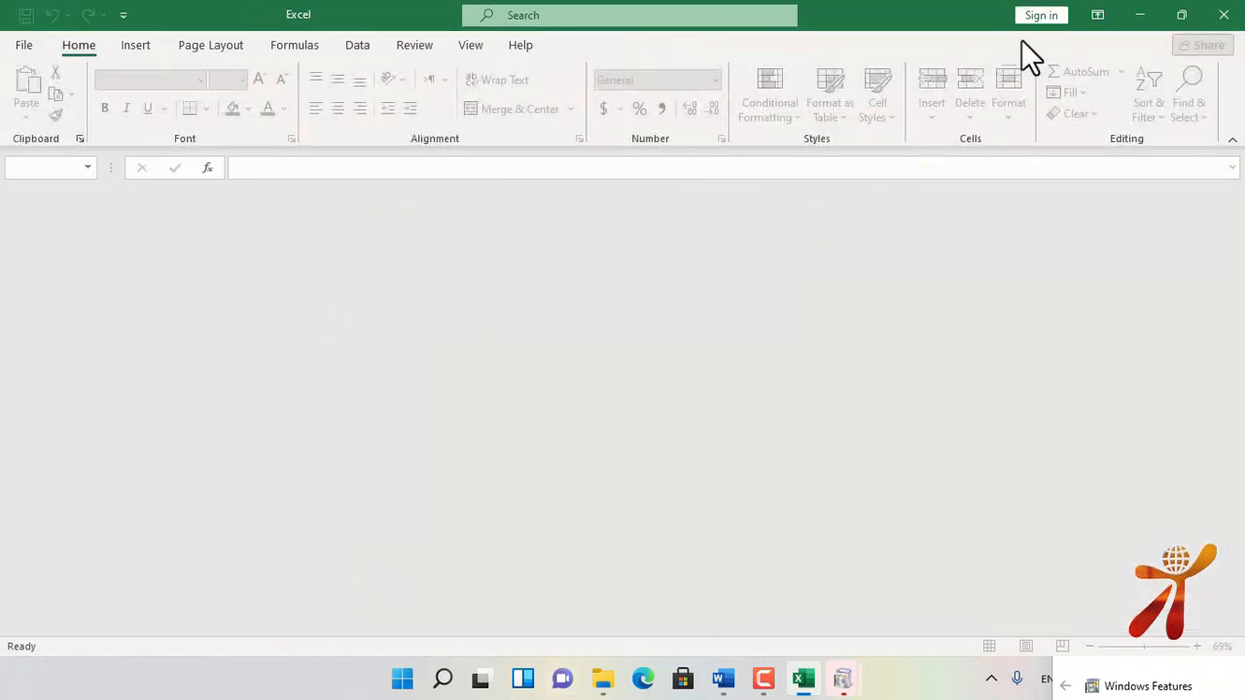
{"action": "left_click", "coordinate": [1228, 15]}
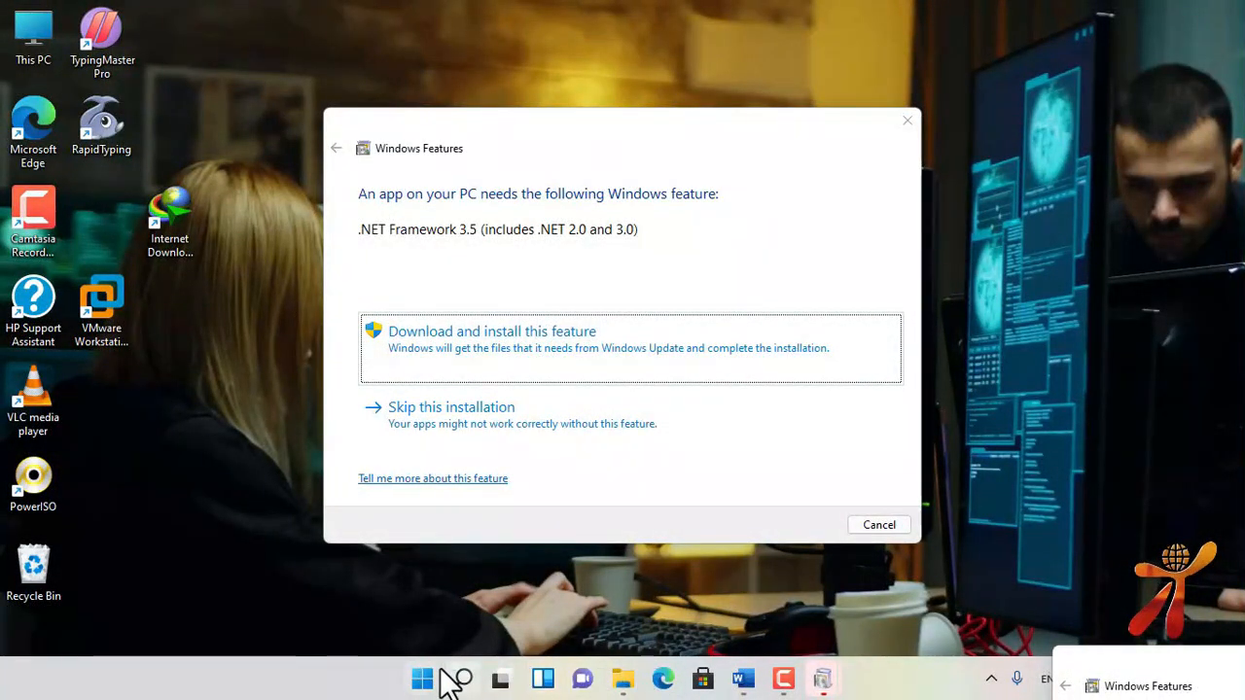
Skip the .NET Framework 3.5 installation, and restart Excel with the accounting workbook open.
{"action": "left_click", "coordinate": [503, 422]}
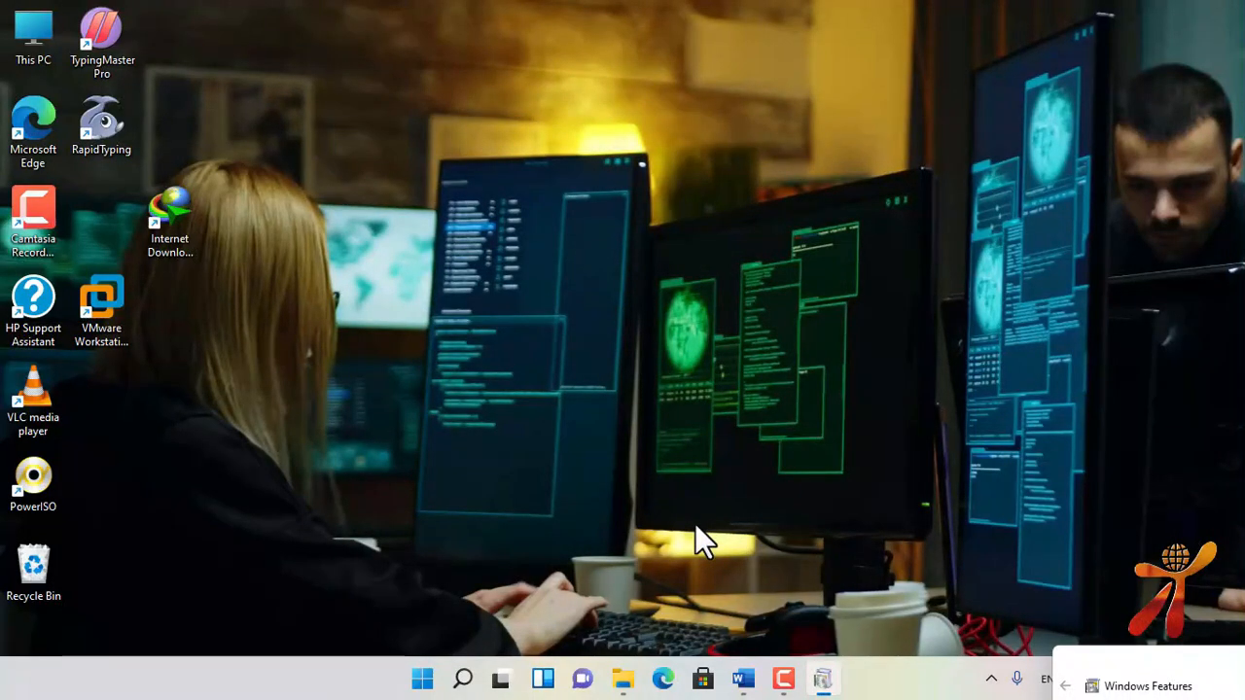
{"action": "key", "text": "super+r"}
{"action": "key", "text": "Return"}
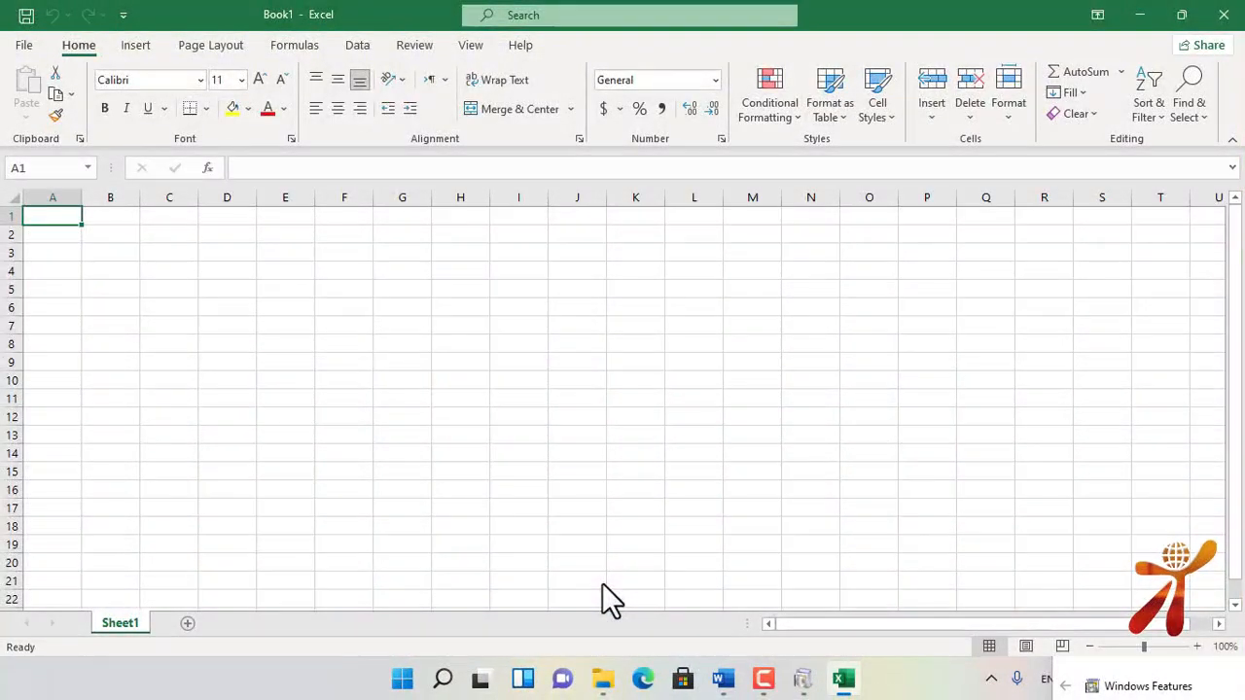
{"action": "key", "text": "ctrl+o"}
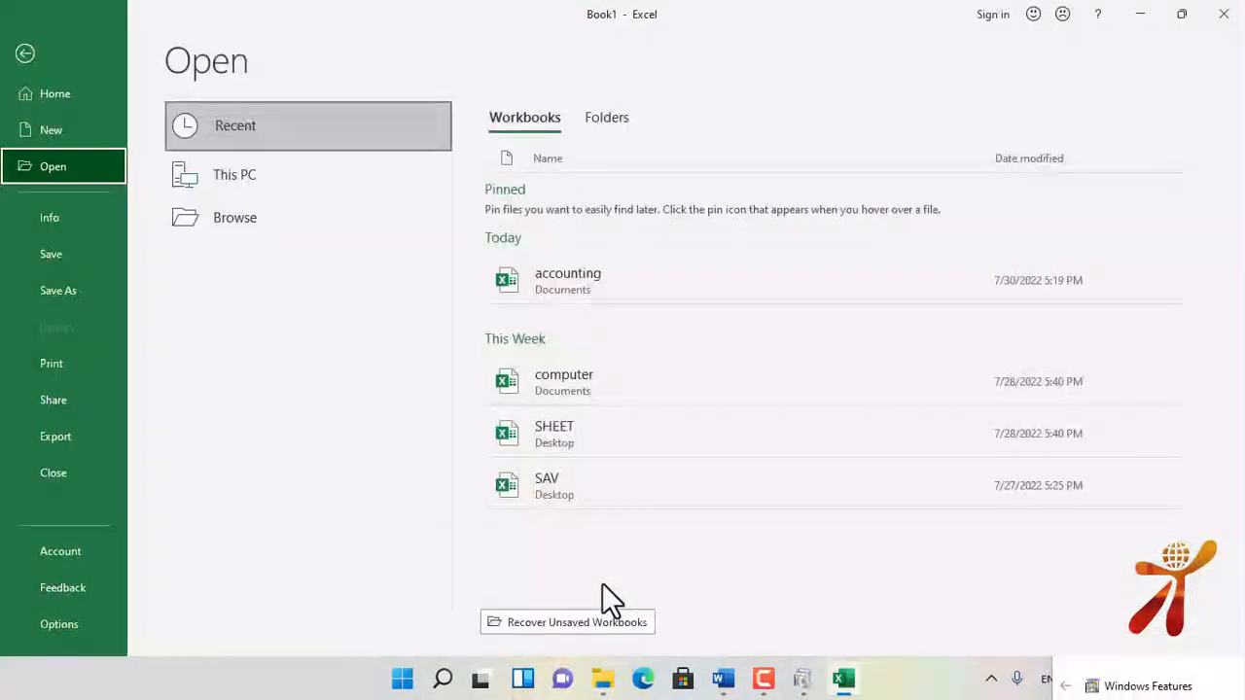
{"action": "left_click", "coordinate": [567, 275]}
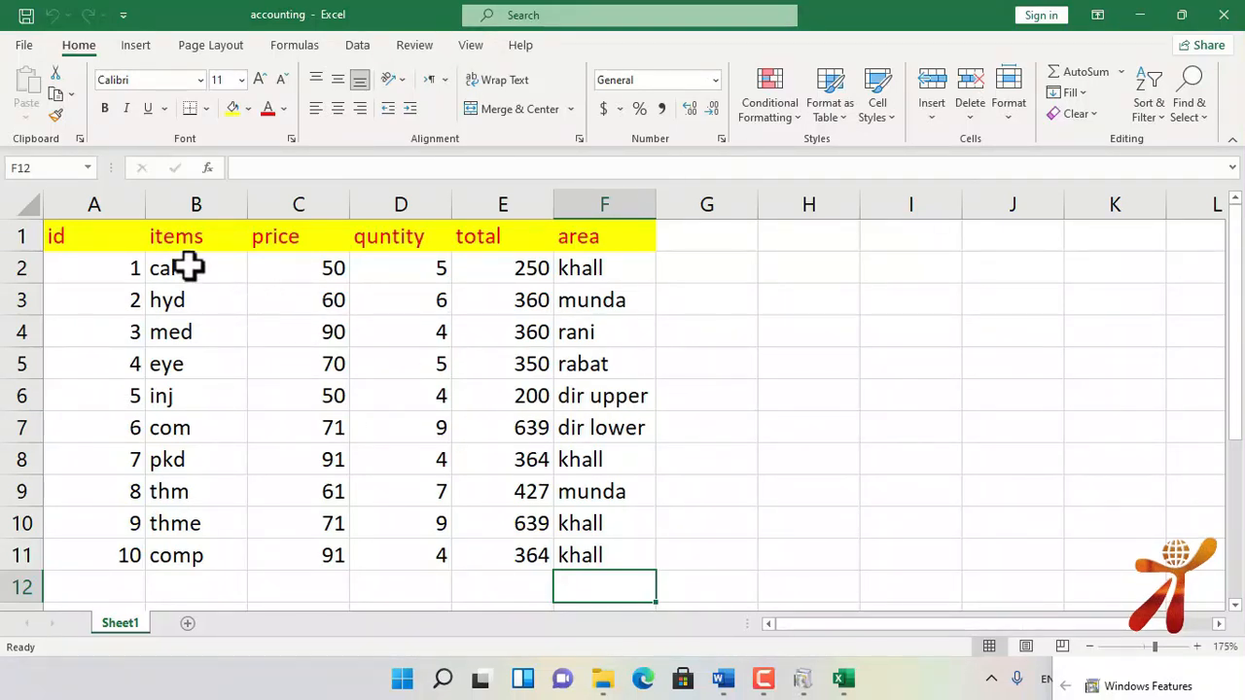
Copy the items and price columns (B1:C11) from Sheet1 and paste them at G1 of a new sheet.
{"action": "left_click_drag", "start_coordinate": [185, 236], "coordinate": [316, 552]}
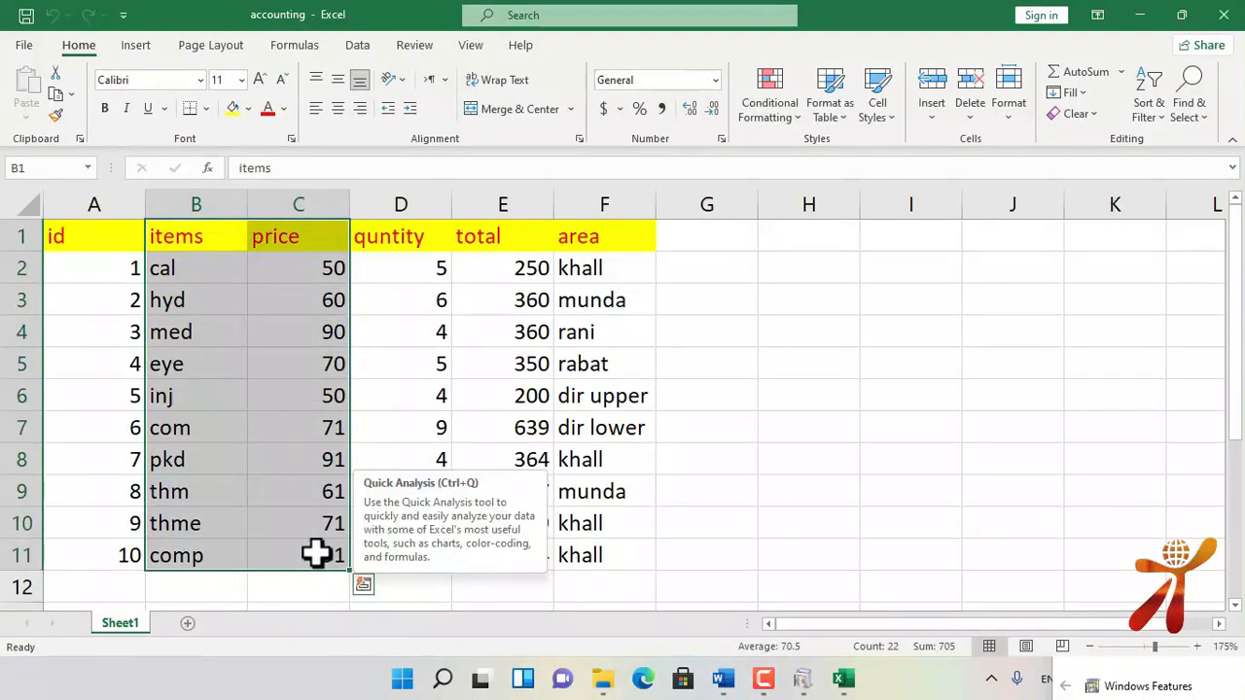
{"action": "key", "text": "ctrl+c"}
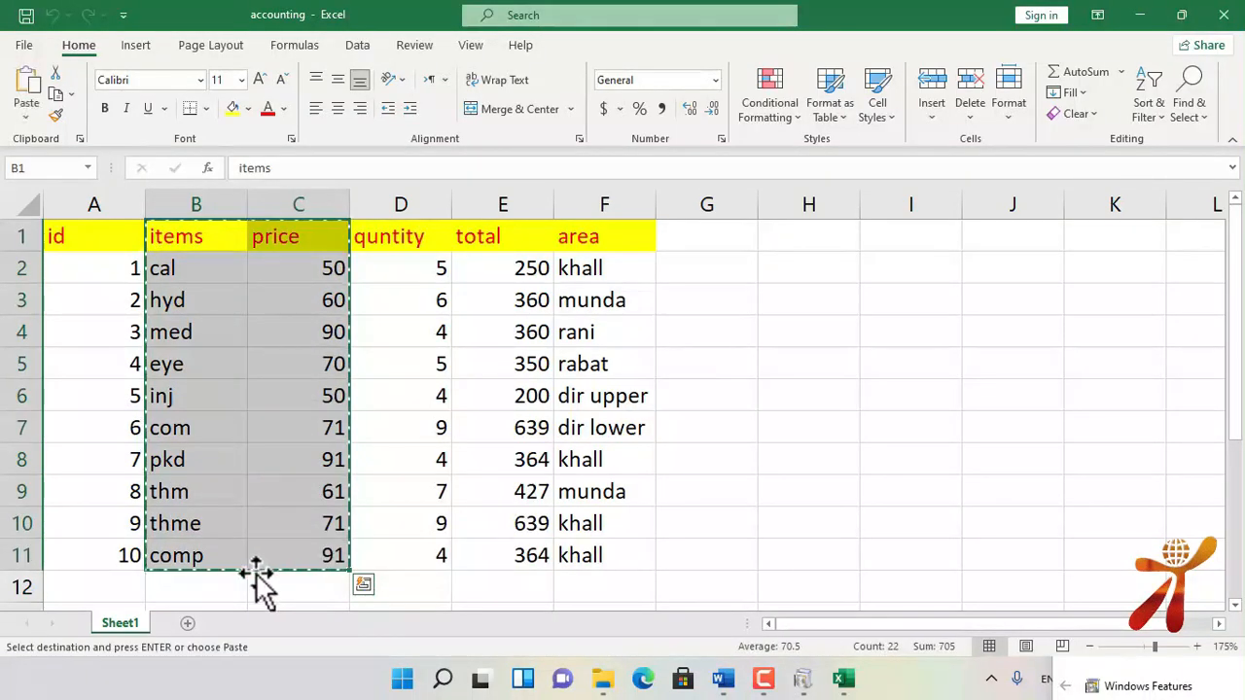
{"action": "left_click", "coordinate": [188, 624]}
{"action": "left_click", "coordinate": [395, 215]}
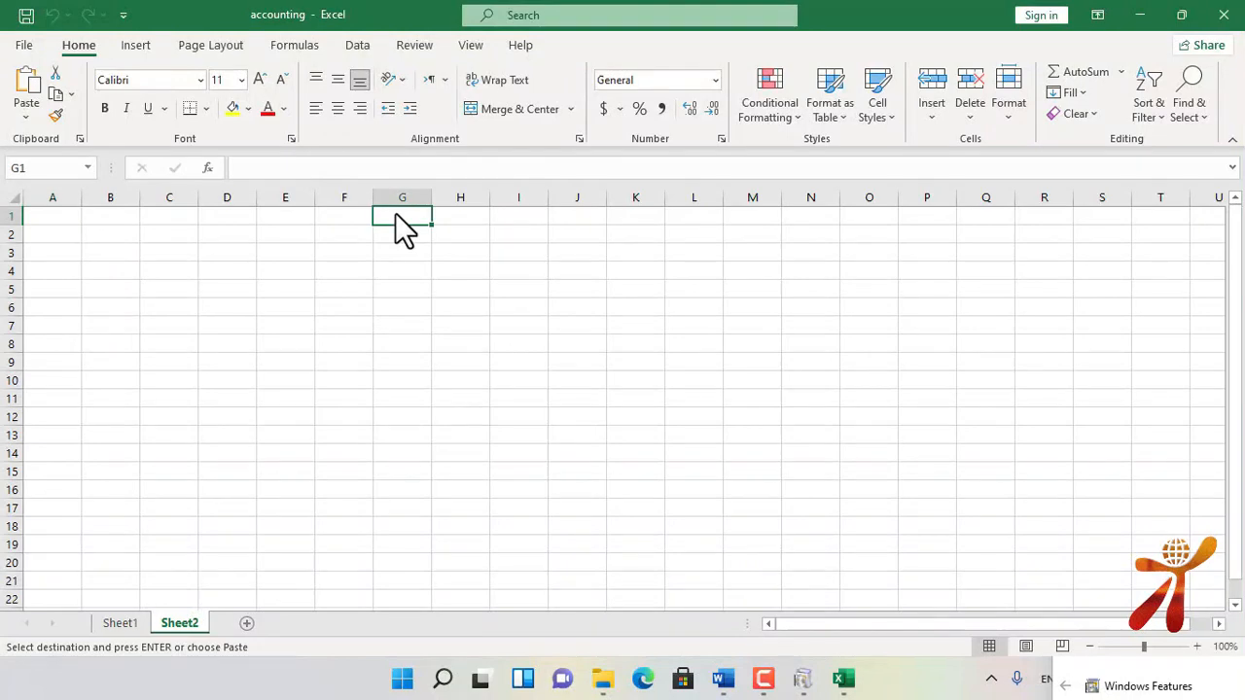
{"action": "key", "text": "ctrl+v"}
{"action": "scroll", "coordinate": [505, 346], "scroll_direction": "up", "scroll_amount": 2}
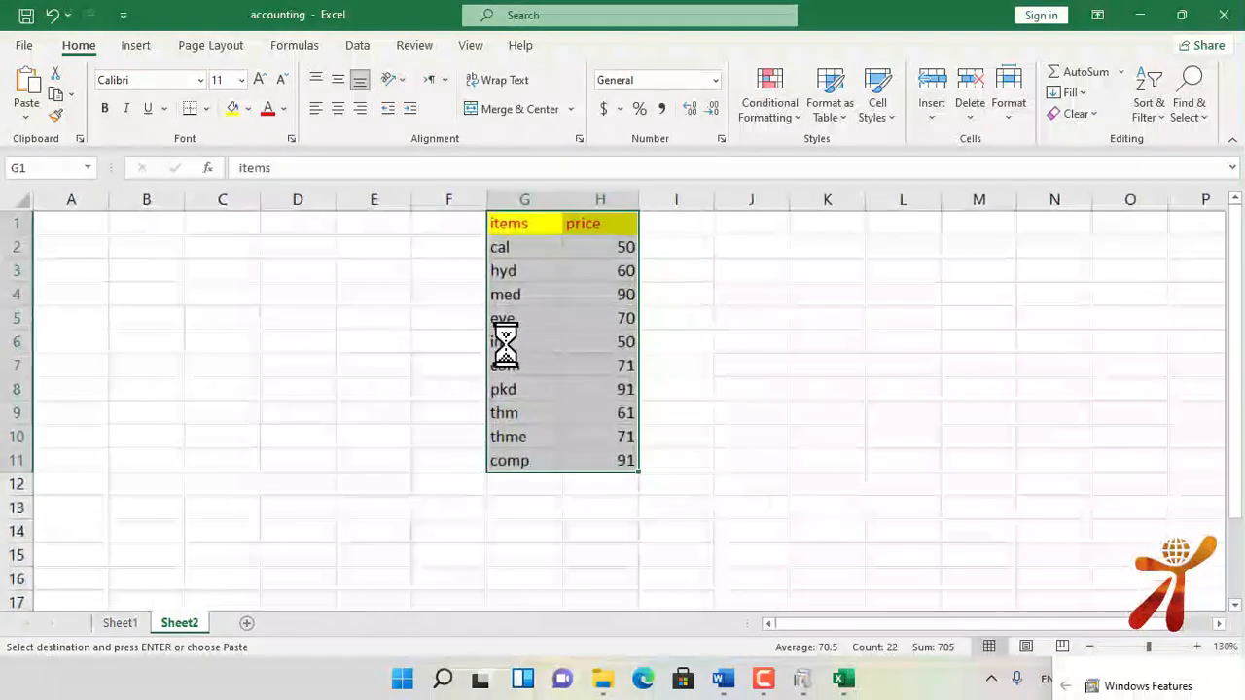
Look over the recommended and hierarchy chart options for the items and prices in G1:H11.
{"action": "left_click", "coordinate": [718, 388]}
{"action": "left_click_drag", "start_coordinate": [525, 236], "coordinate": [565, 468]}
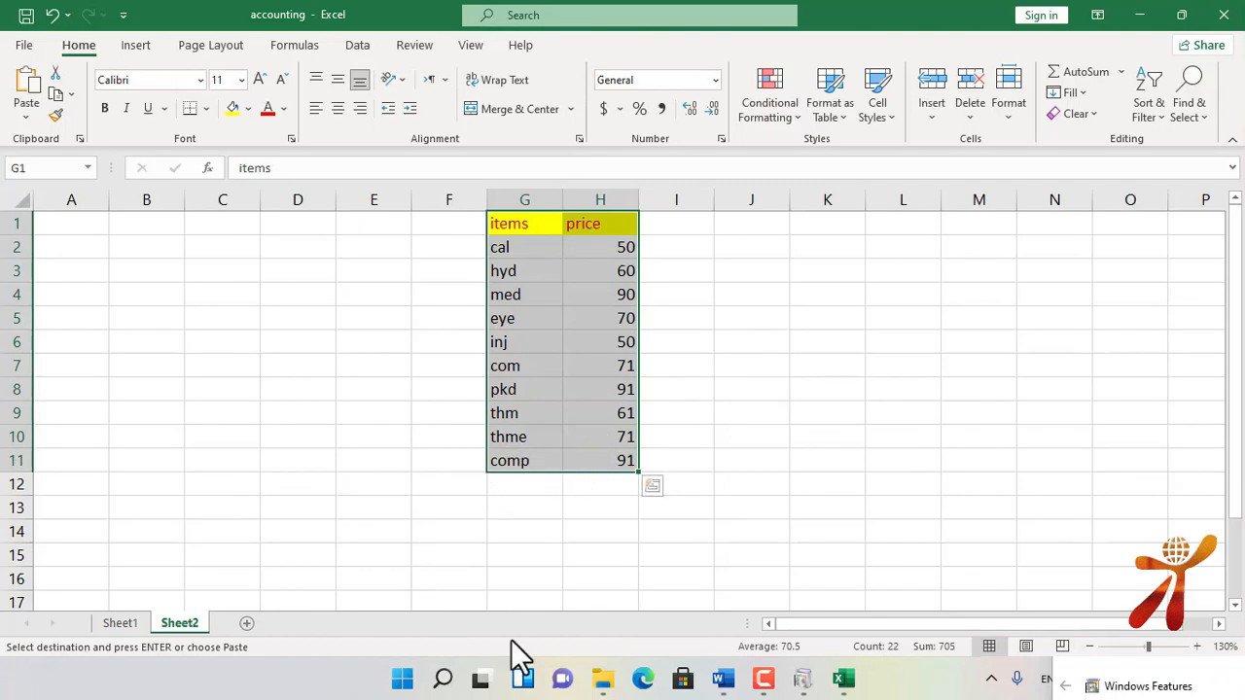
{"action": "left_click", "coordinate": [152, 42]}
{"action": "left_click", "coordinate": [405, 109]}
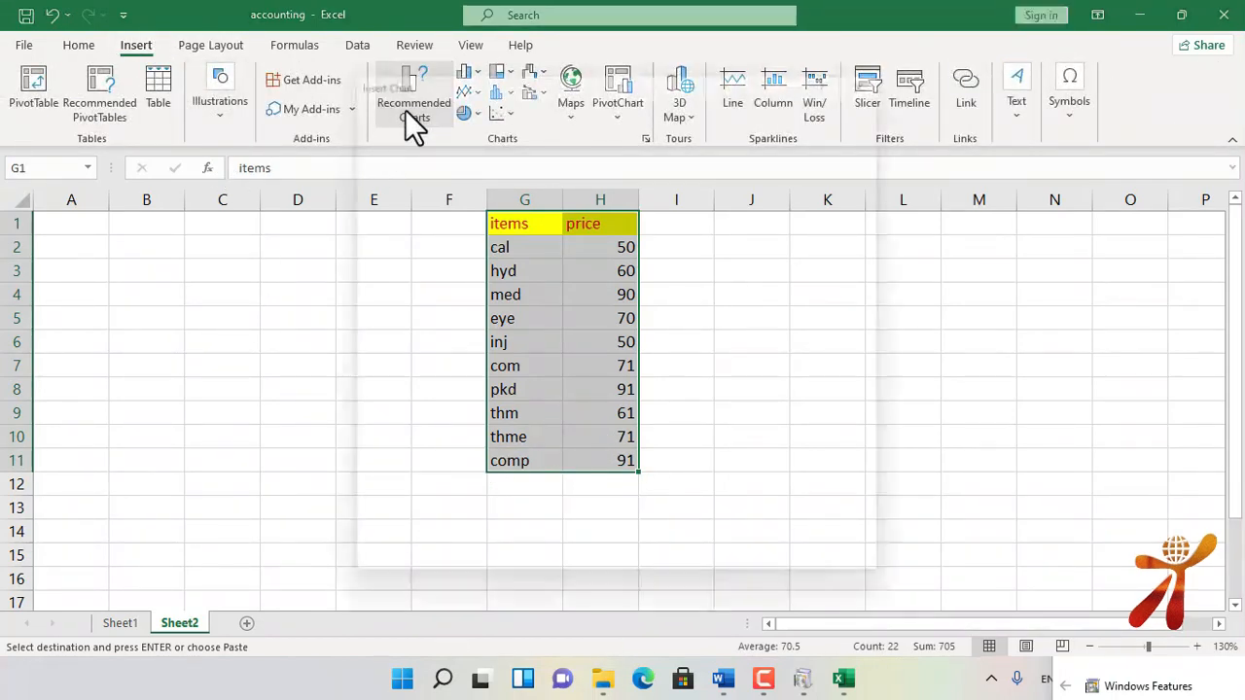
{"action": "key", "text": "Escape"}
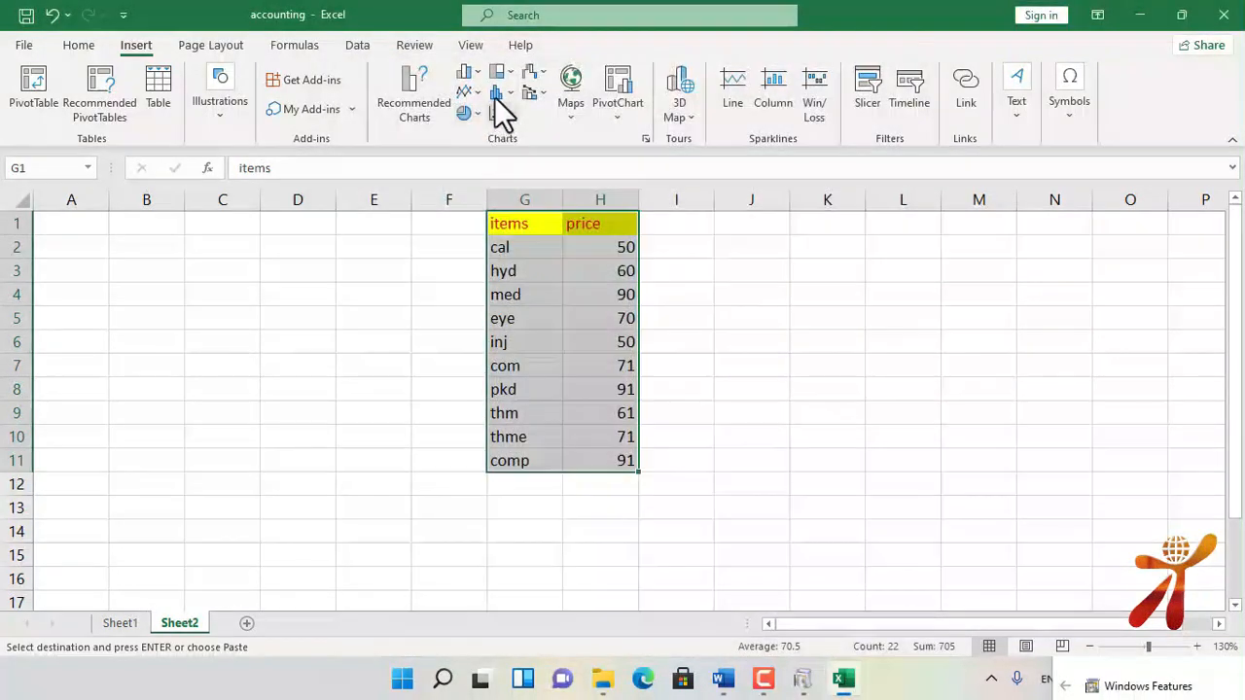
{"action": "left_click", "coordinate": [500, 72]}
{"action": "left_click", "coordinate": [501, 72]}
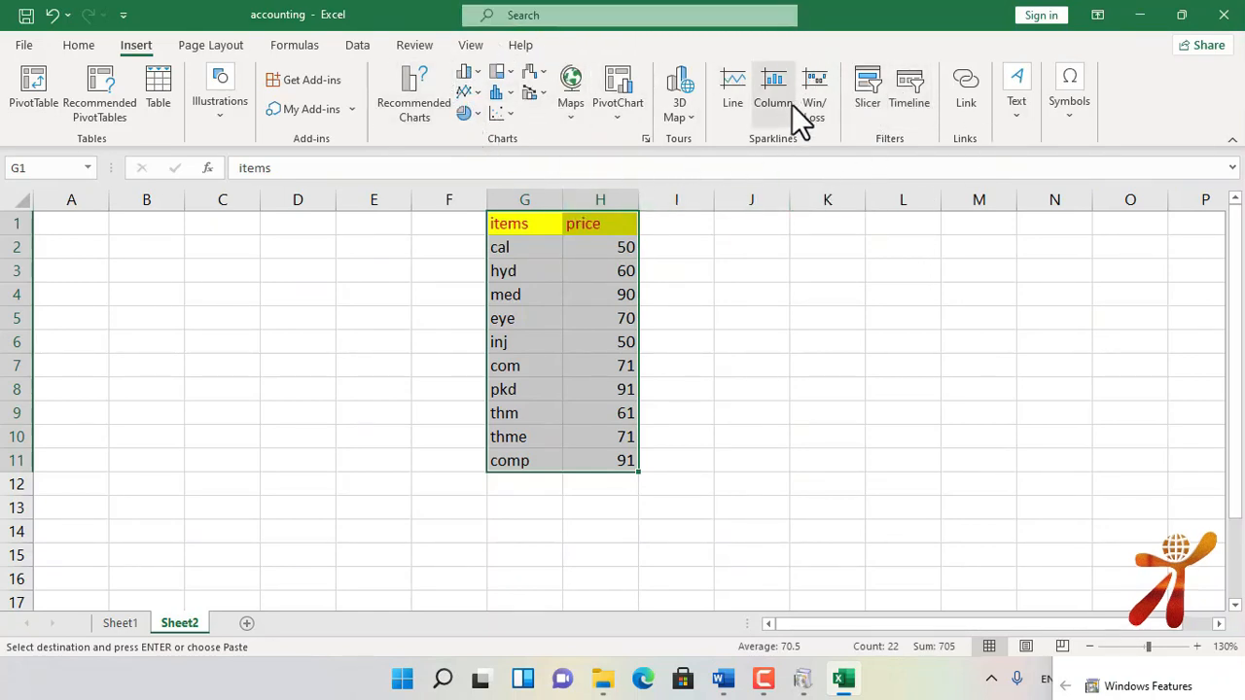
Preview the Quick Analysis formatting, chart, totals, table and sparkline options for the items and prices in G1:H11.
{"action": "left_click", "coordinate": [751, 343]}
{"action": "left_click_drag", "start_coordinate": [512, 229], "coordinate": [597, 469]}
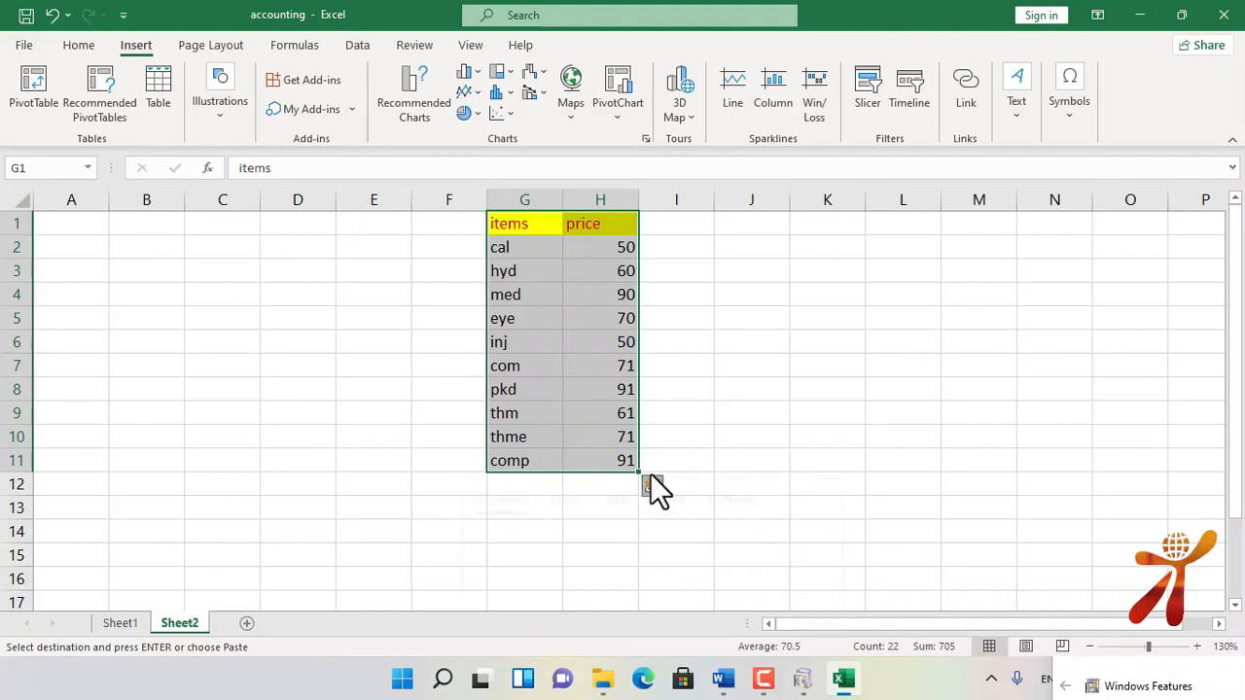
{"action": "left_click", "coordinate": [649, 476]}
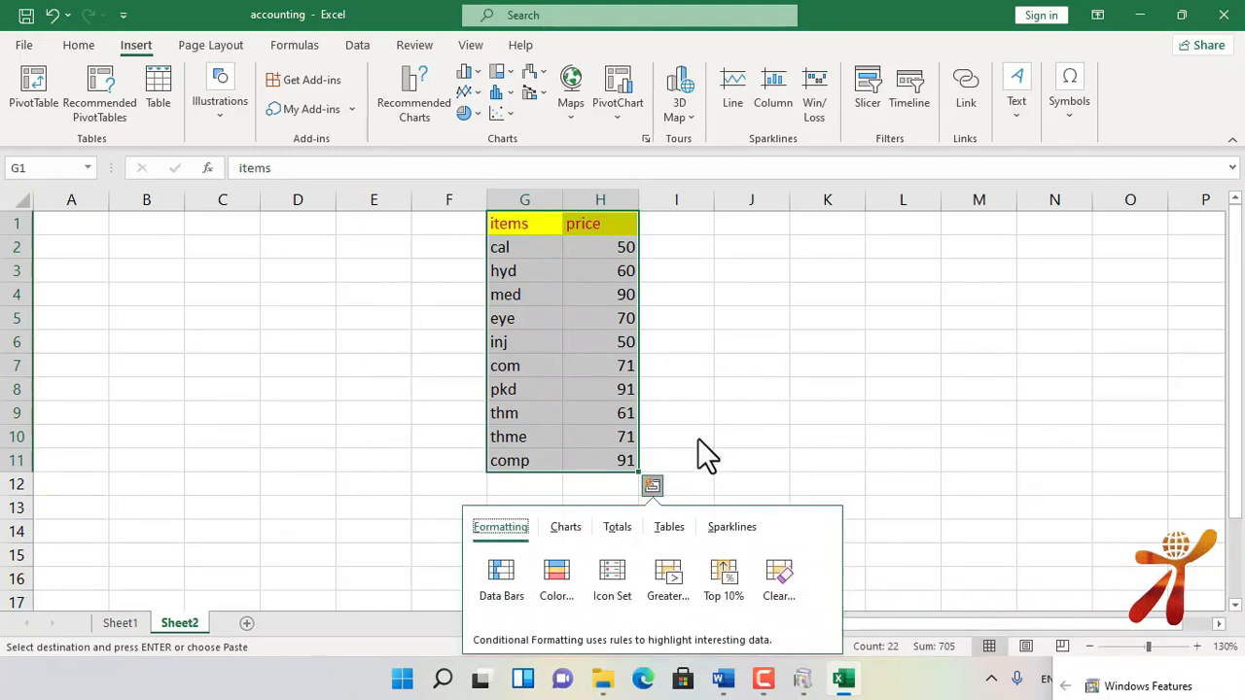
{"action": "left_click", "coordinate": [416, 115]}
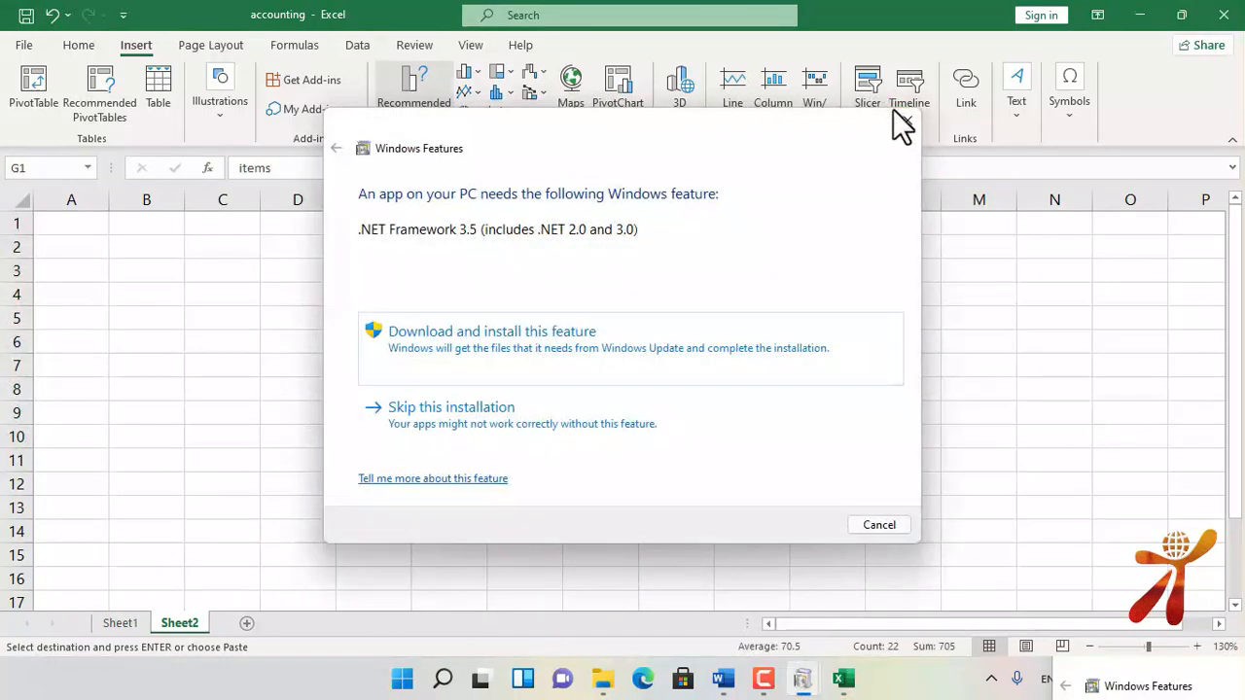
{"action": "left_click", "coordinate": [896, 122]}
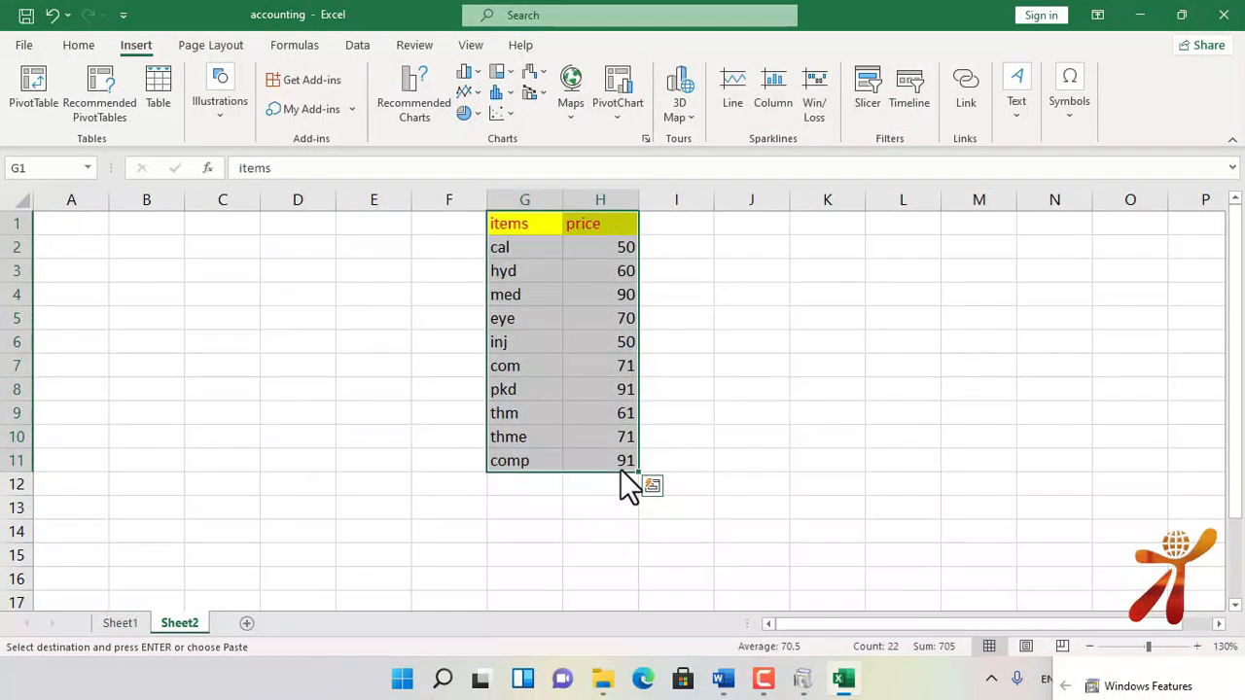
{"action": "left_click", "coordinate": [650, 486]}
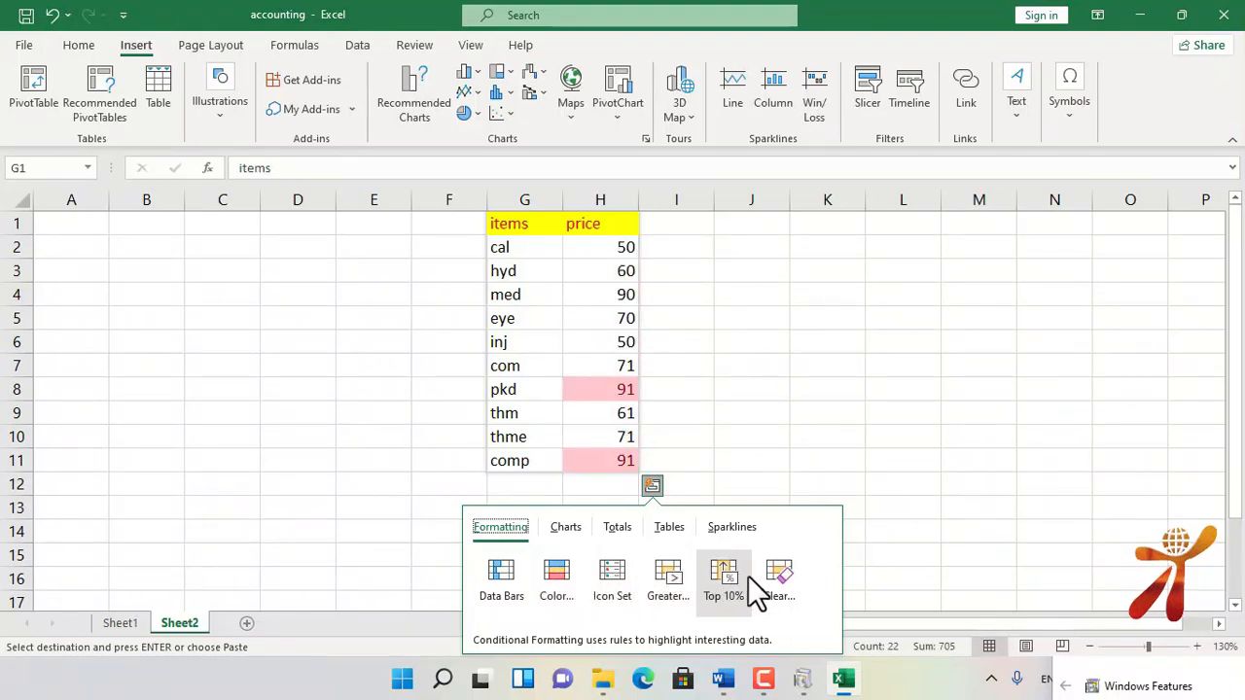
{"action": "left_click", "coordinate": [566, 528]}
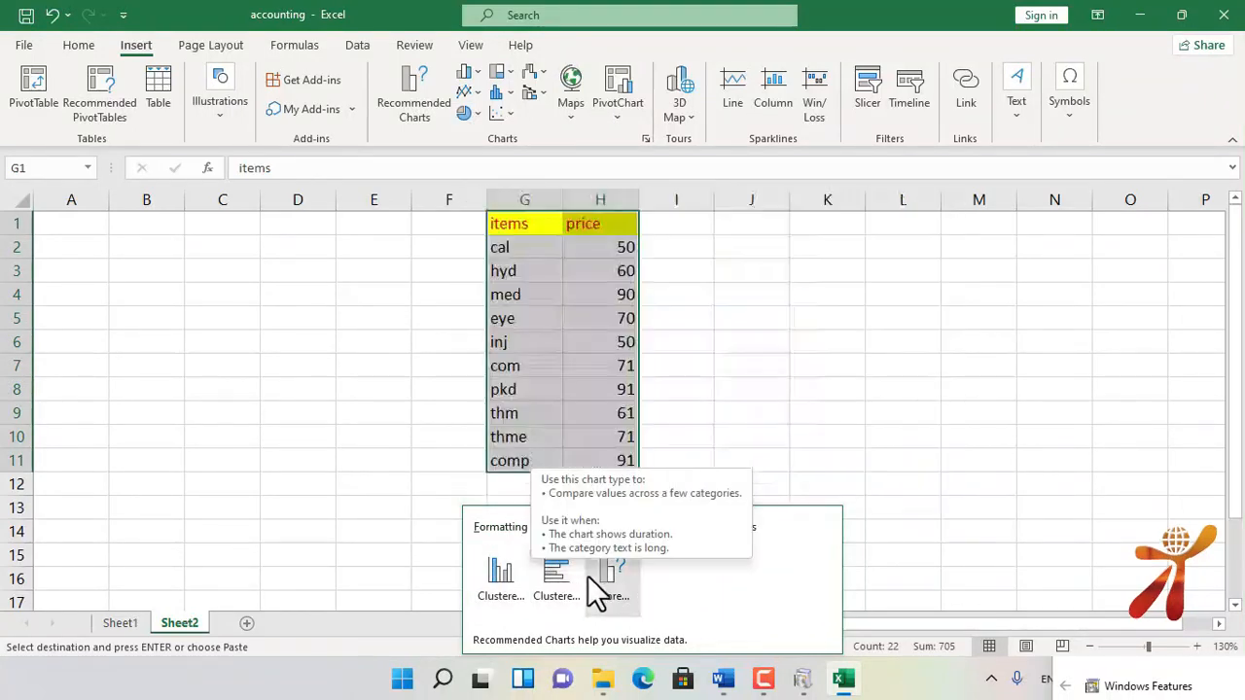
{"action": "left_click", "coordinate": [619, 528]}
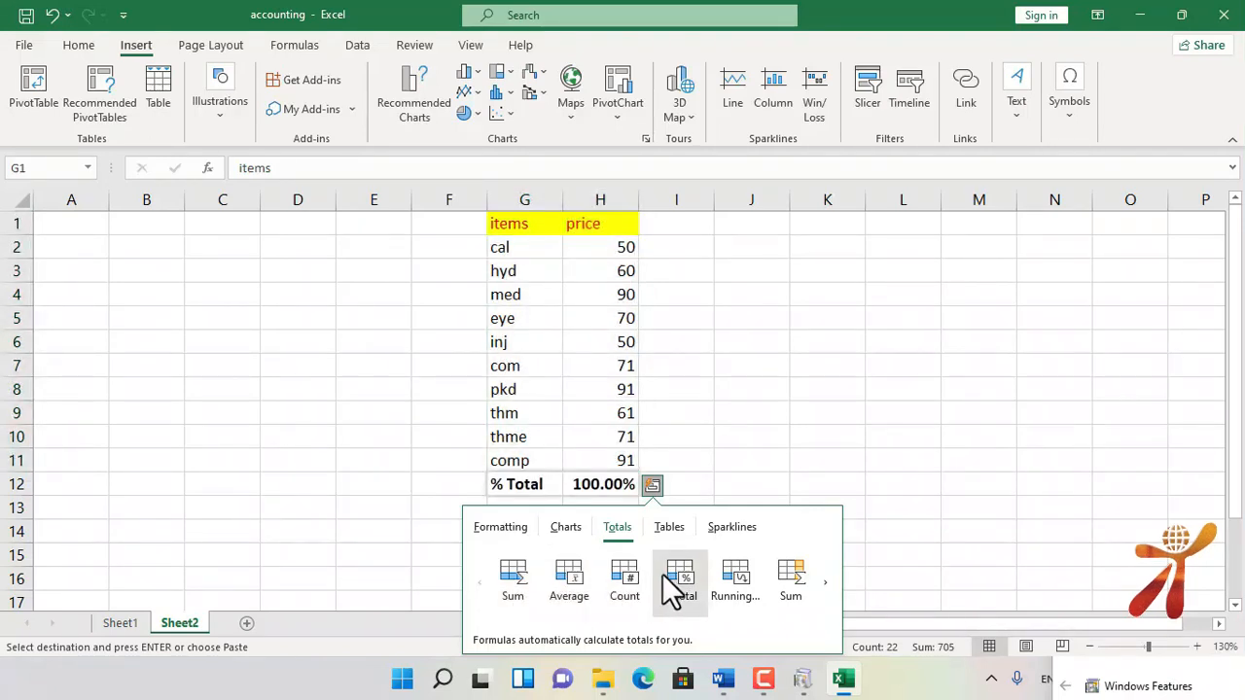
{"action": "left_click", "coordinate": [667, 526]}
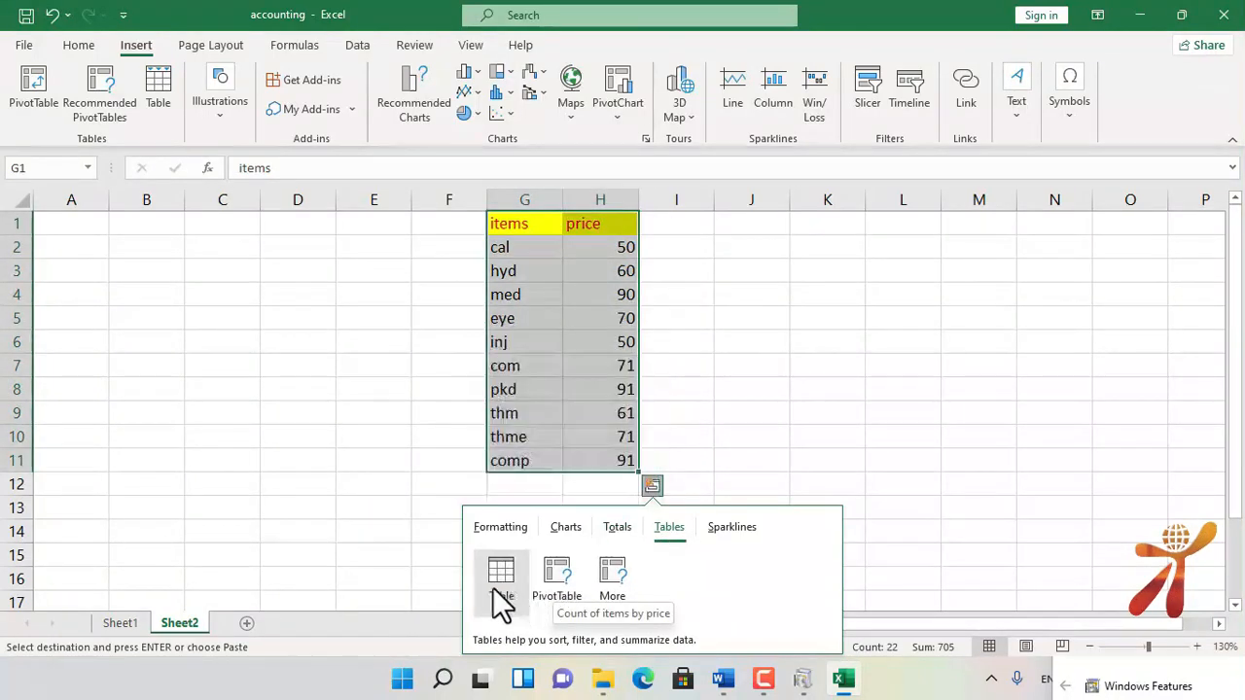
{"action": "left_click", "coordinate": [708, 528]}
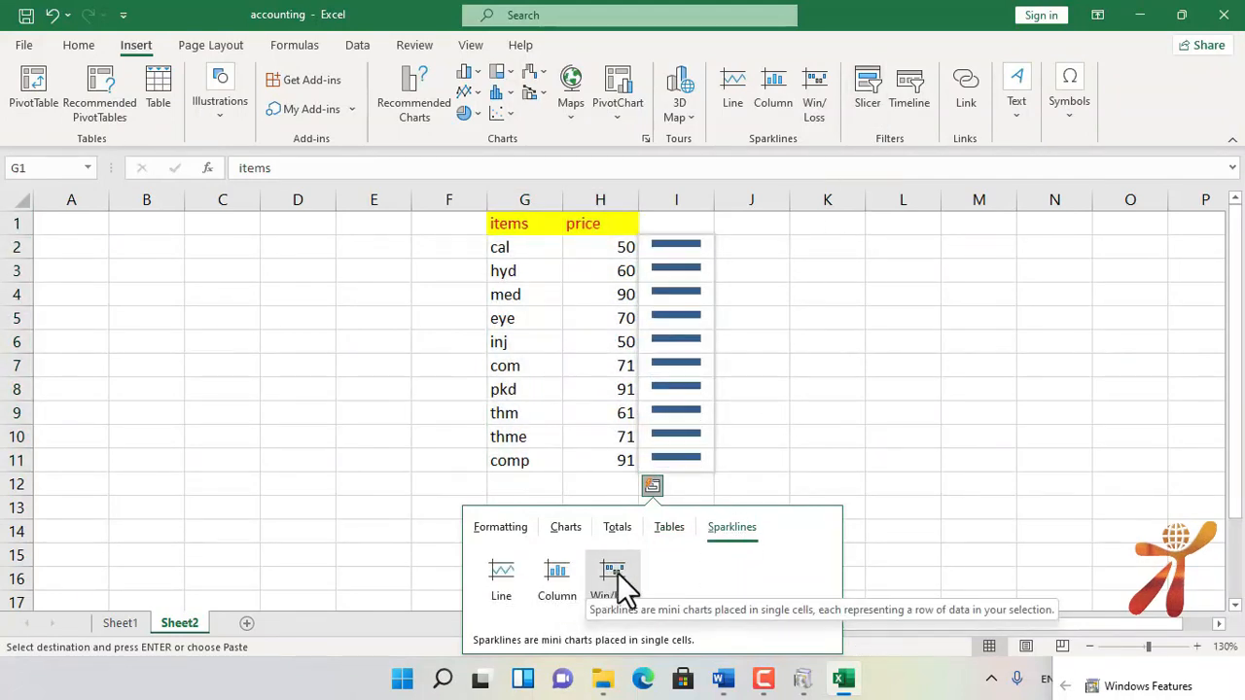
{"action": "left_click", "coordinate": [868, 346]}
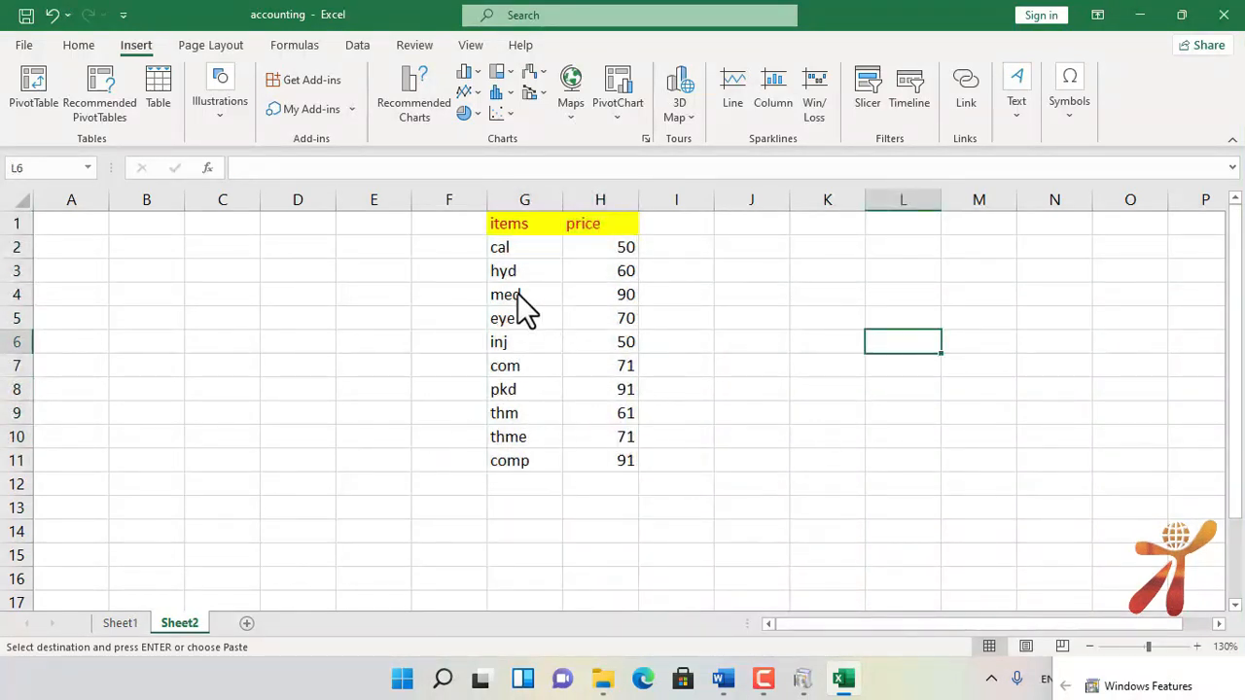
Add a new sheet, enter jan in D7, and fill the month series across the row to Q7.
{"action": "left_click", "coordinate": [247, 622]}
{"action": "left_click", "coordinate": [238, 325]}
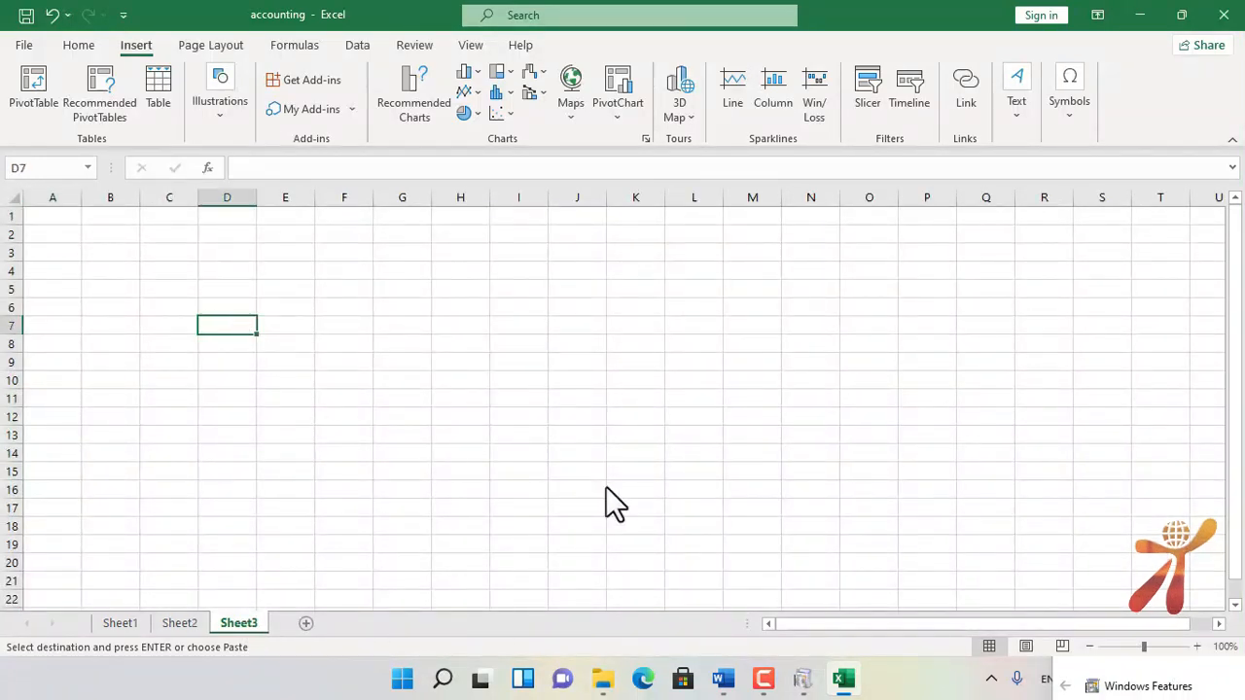
{"action": "type", "text": "jan"}
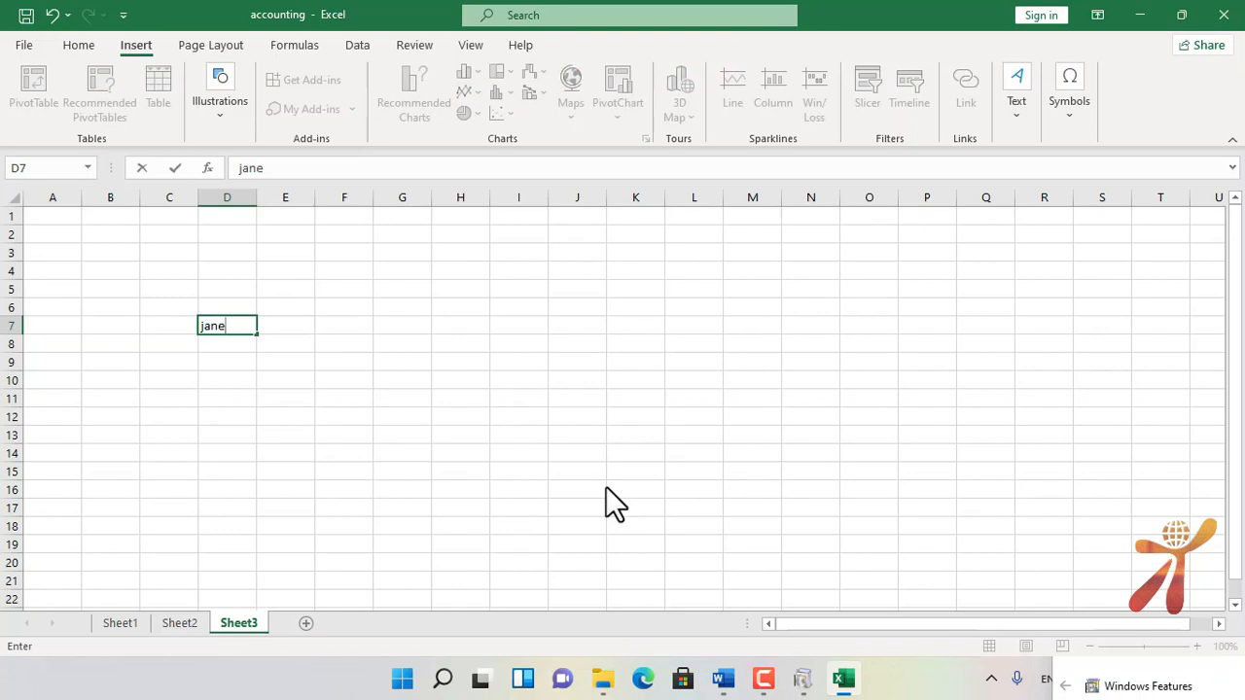
{"action": "key", "text": "Tab"}
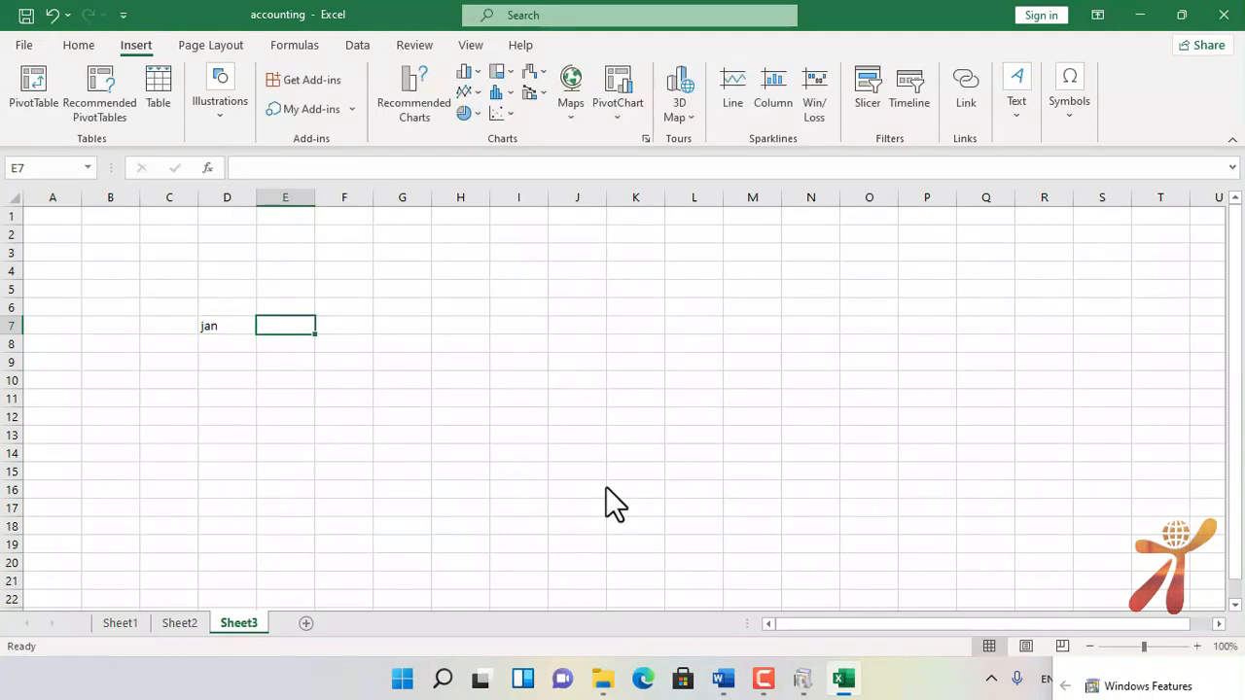
{"action": "left_click", "coordinate": [244, 331]}
{"action": "left_click_drag", "start_coordinate": [256, 336], "coordinate": [1028, 337]}
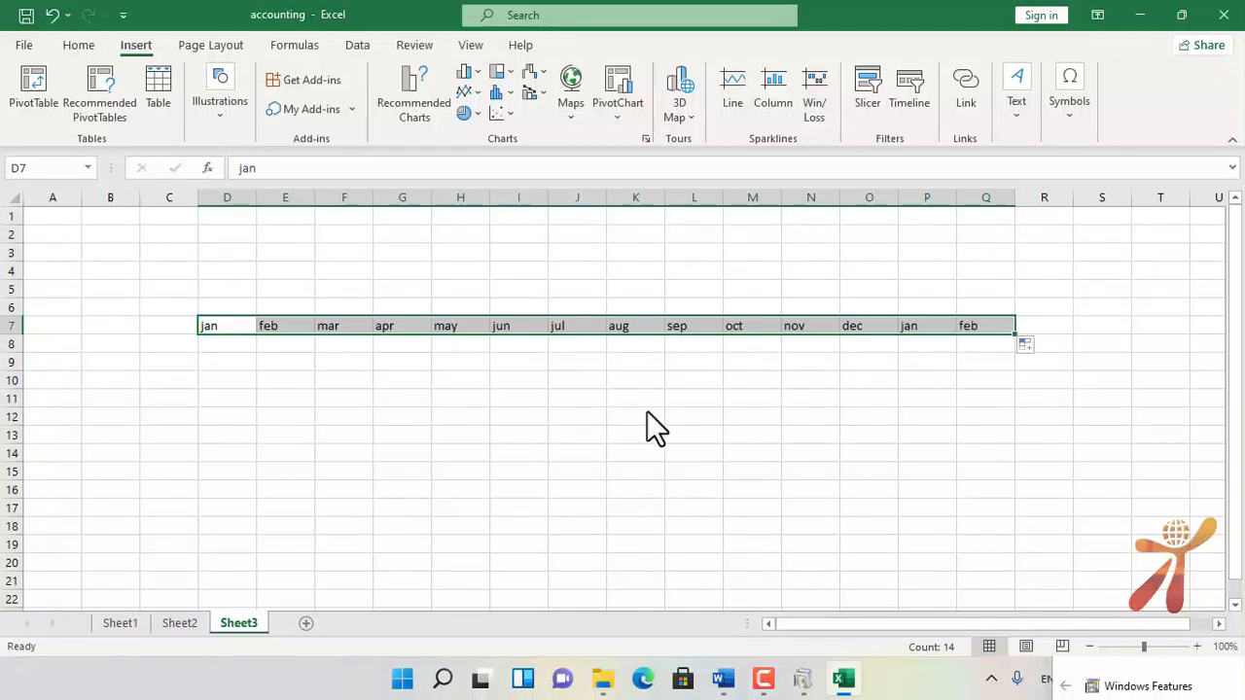
Enter 324, 234, 234, 23, 423, 42, 34, 234, 23, 42, 34, 234, 23 and 4 in D8:Q8 beneath the months.
{"action": "left_click", "coordinate": [214, 346]}
{"action": "type", "text": "324"}
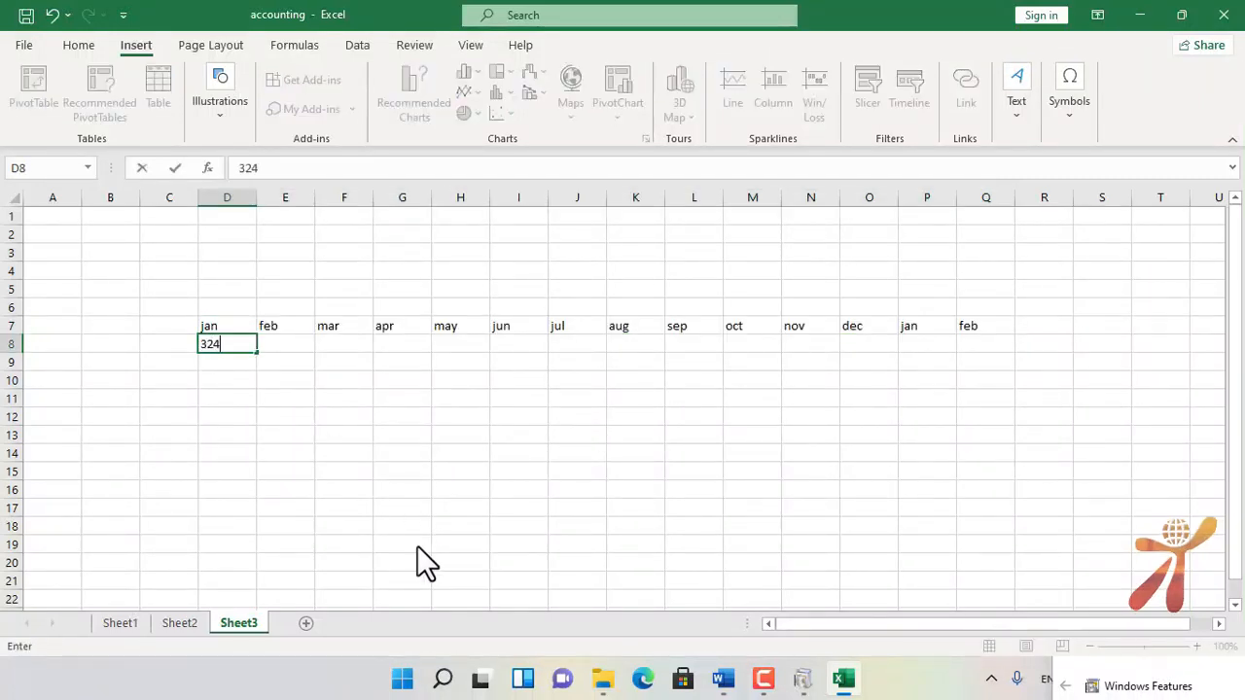
{"action": "type", "text": "\t234\t234\t23\t423\t42\t34\t234\t23\t42\t34\t234\t23\t4"}
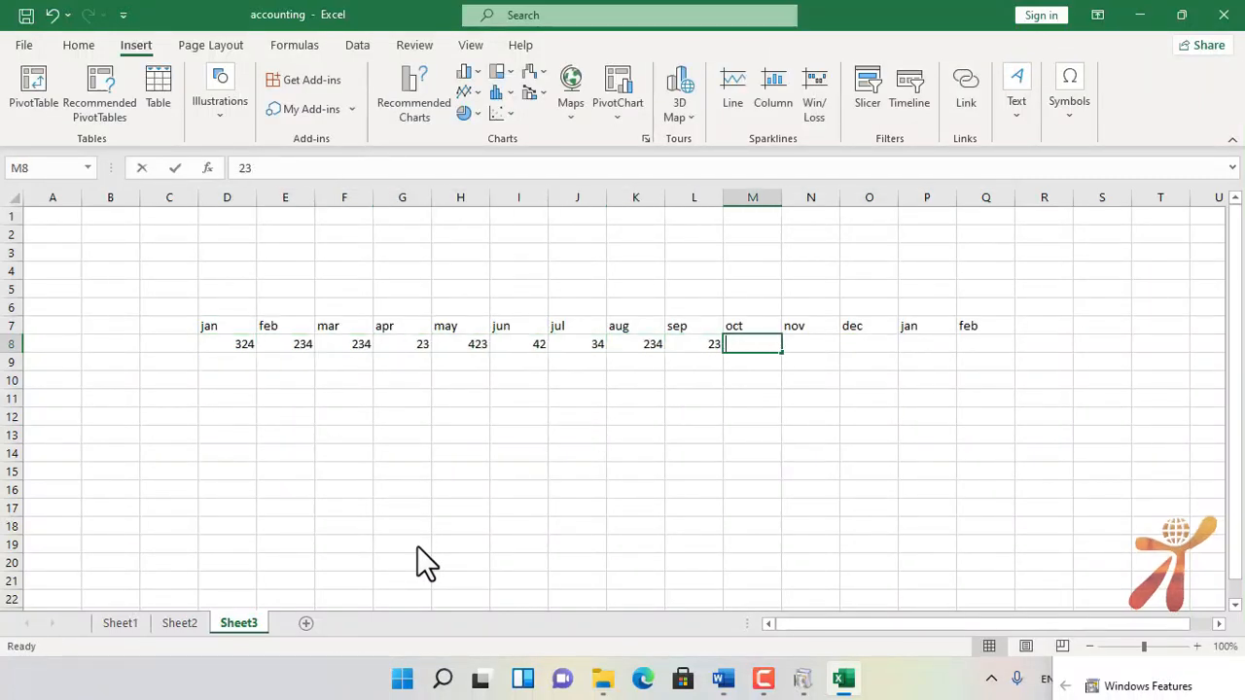
Try a Quick Analysis line sparkline in R8 for the monthly data in D7:Q8, and undo it.
{"action": "left_click", "coordinate": [782, 506]}
{"action": "left_click_drag", "start_coordinate": [237, 323], "coordinate": [1011, 350]}
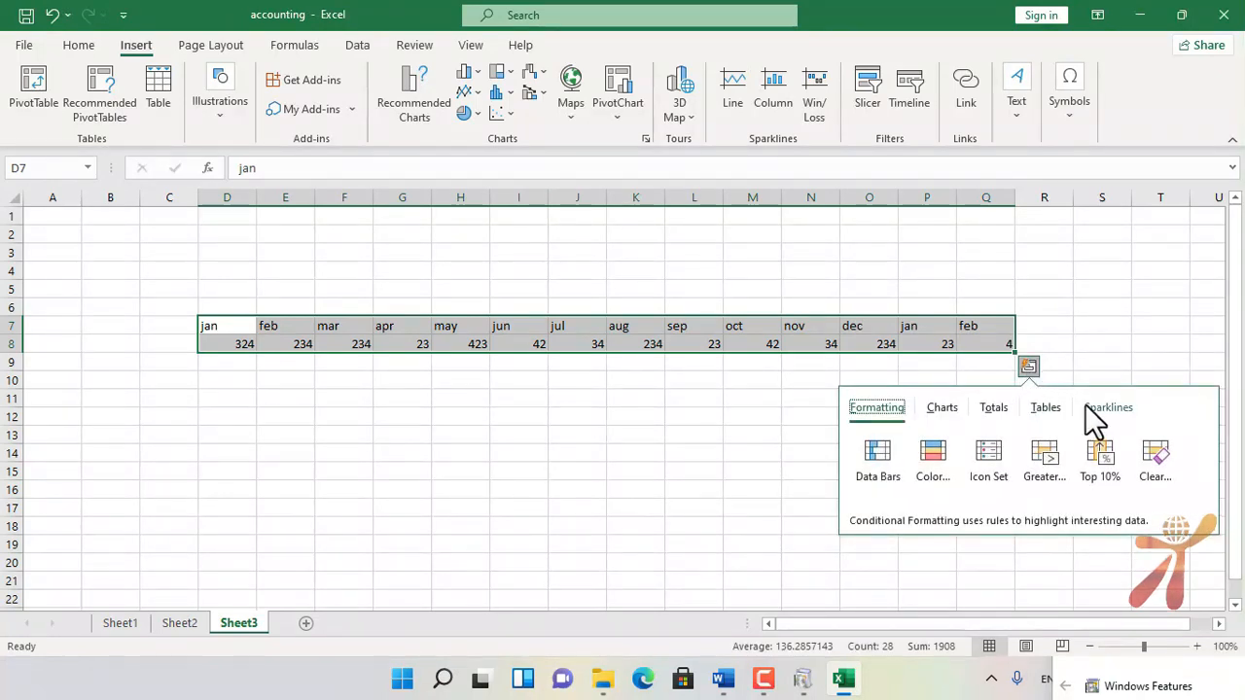
{"action": "left_click", "coordinate": [1087, 408]}
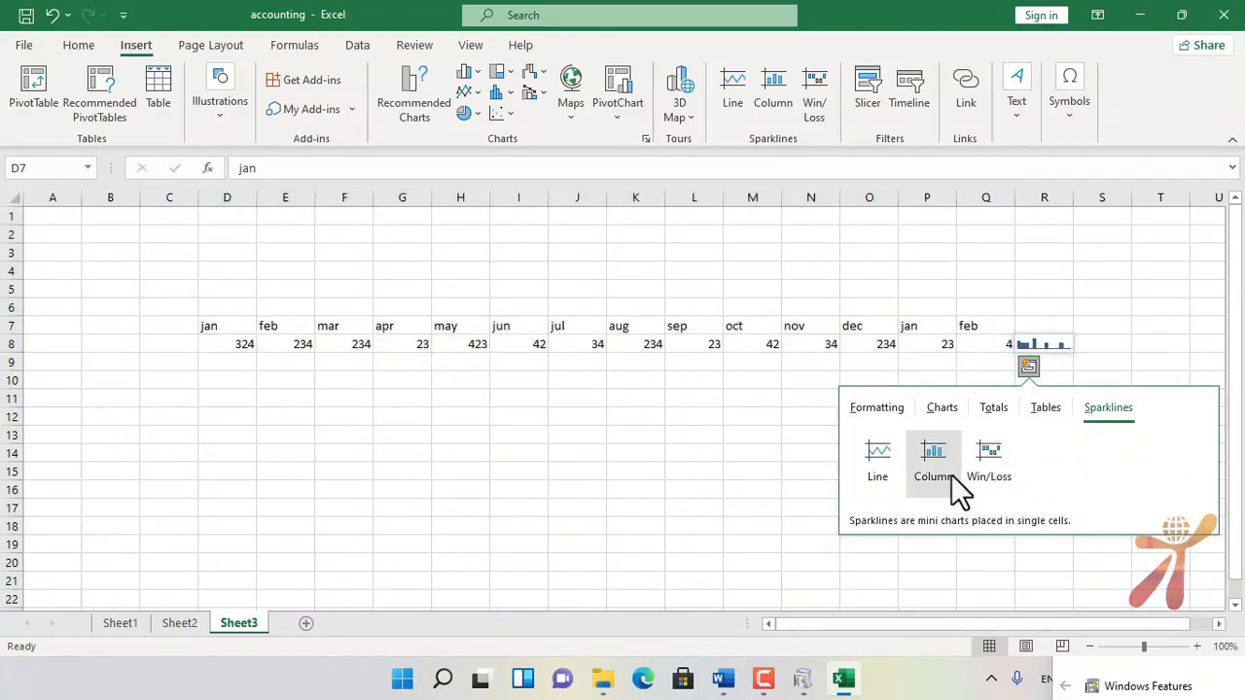
{"action": "left_click", "coordinate": [892, 468]}
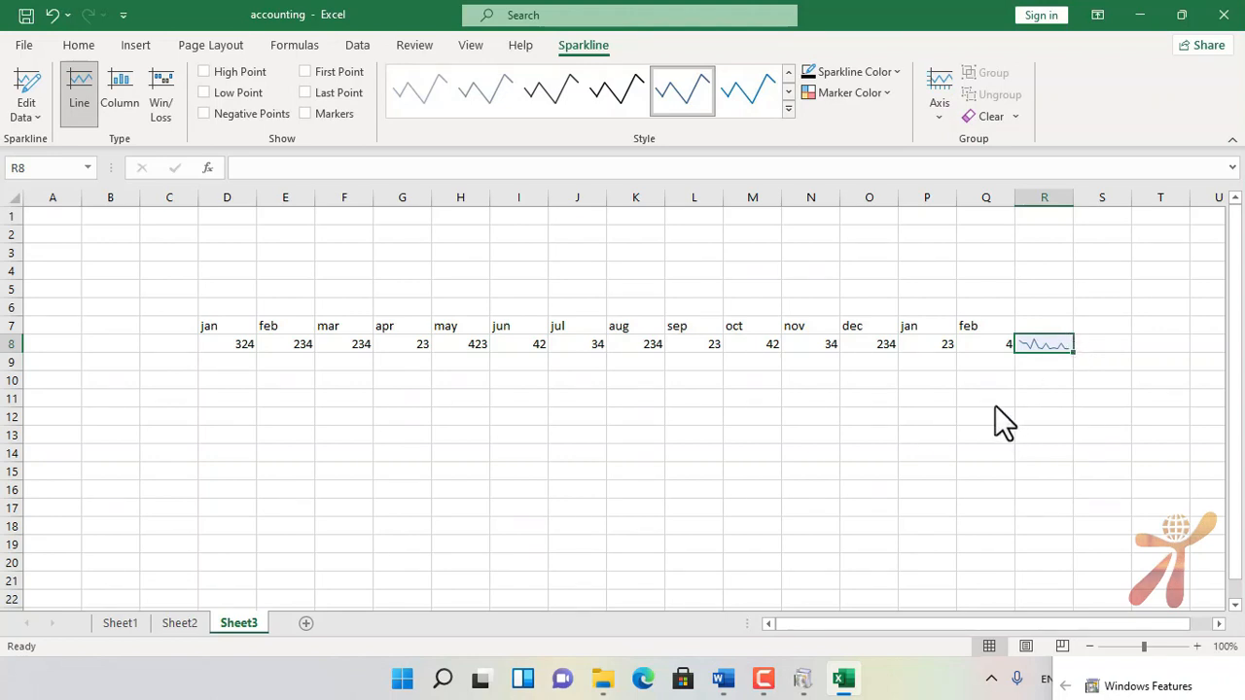
{"action": "key", "text": "ctrl+z"}
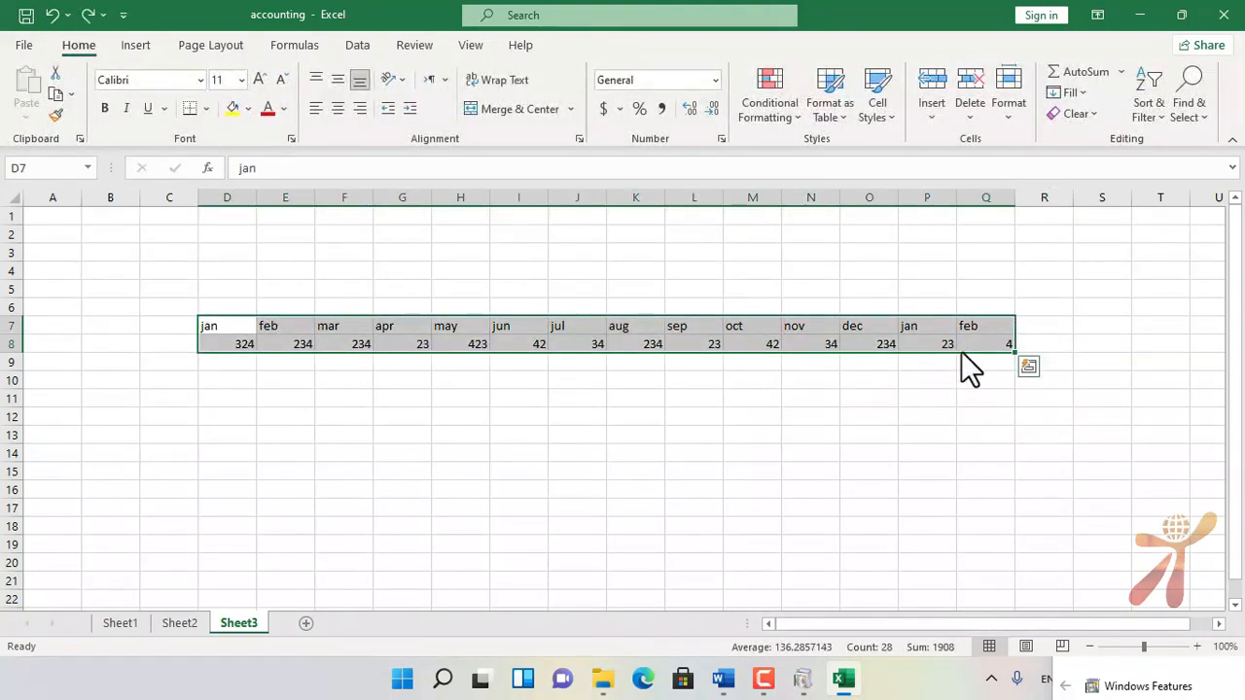
View the Quick Analysis totals options for D7:Q8 and cancel the .NET Framework 3.5 installation prompt.
{"action": "left_click", "coordinate": [1028, 366]}
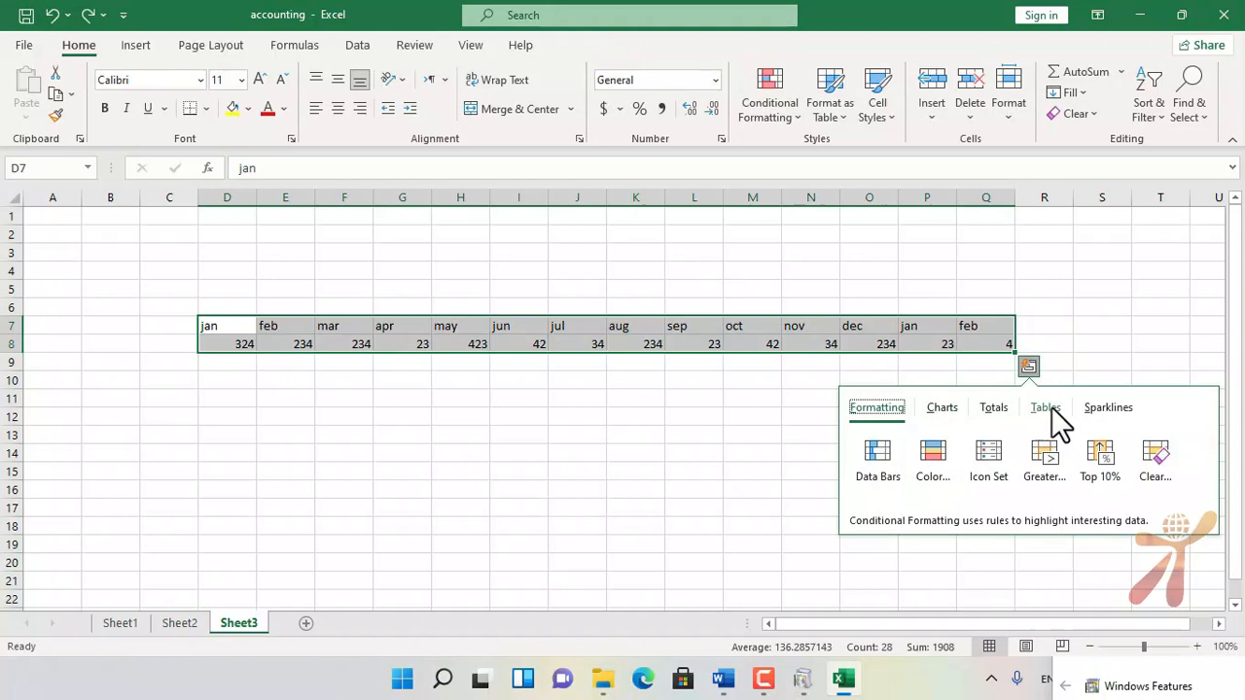
{"action": "left_click", "coordinate": [992, 410]}
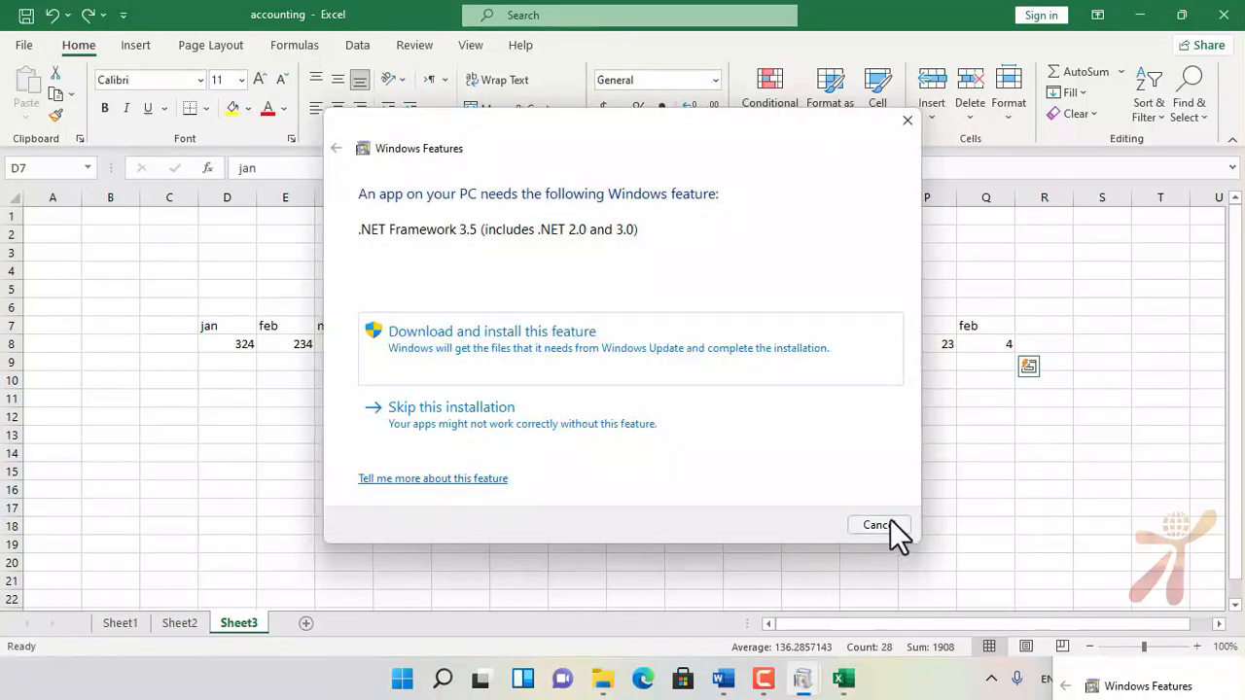
{"action": "left_click", "coordinate": [875, 525]}
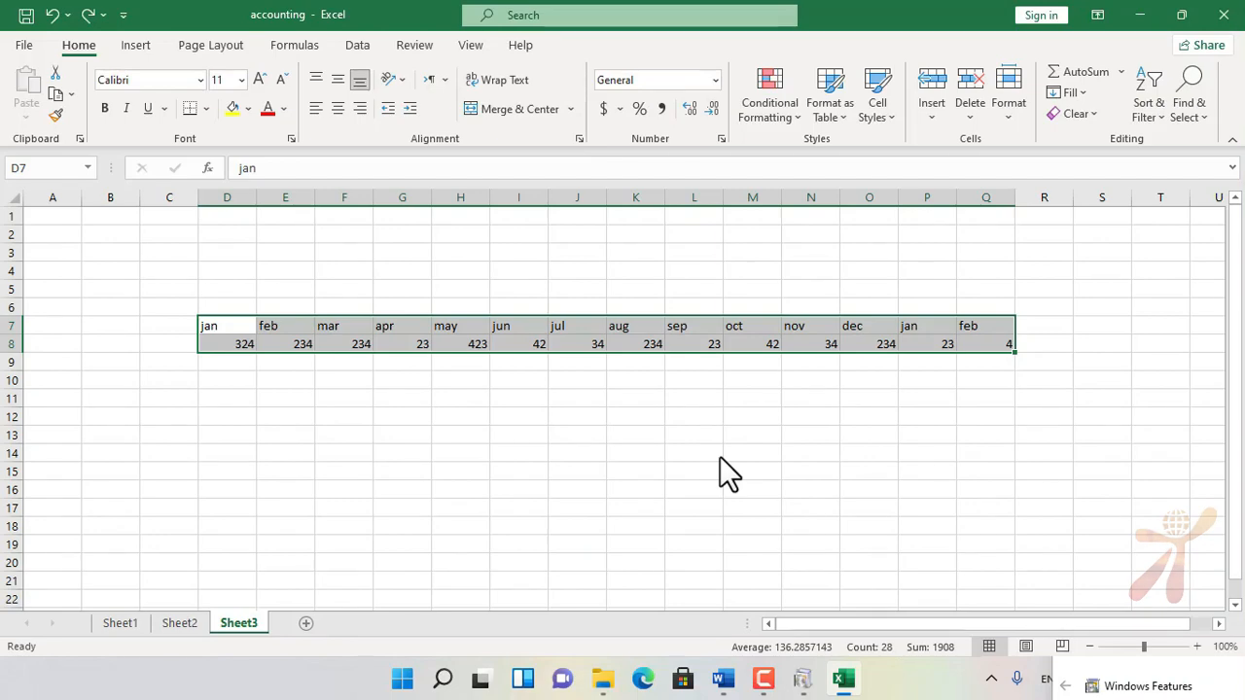
Select all cells of Sheet3, show the Windows desktop, and try selecting all of its icons.
{"action": "key", "text": "ctrl+a"}
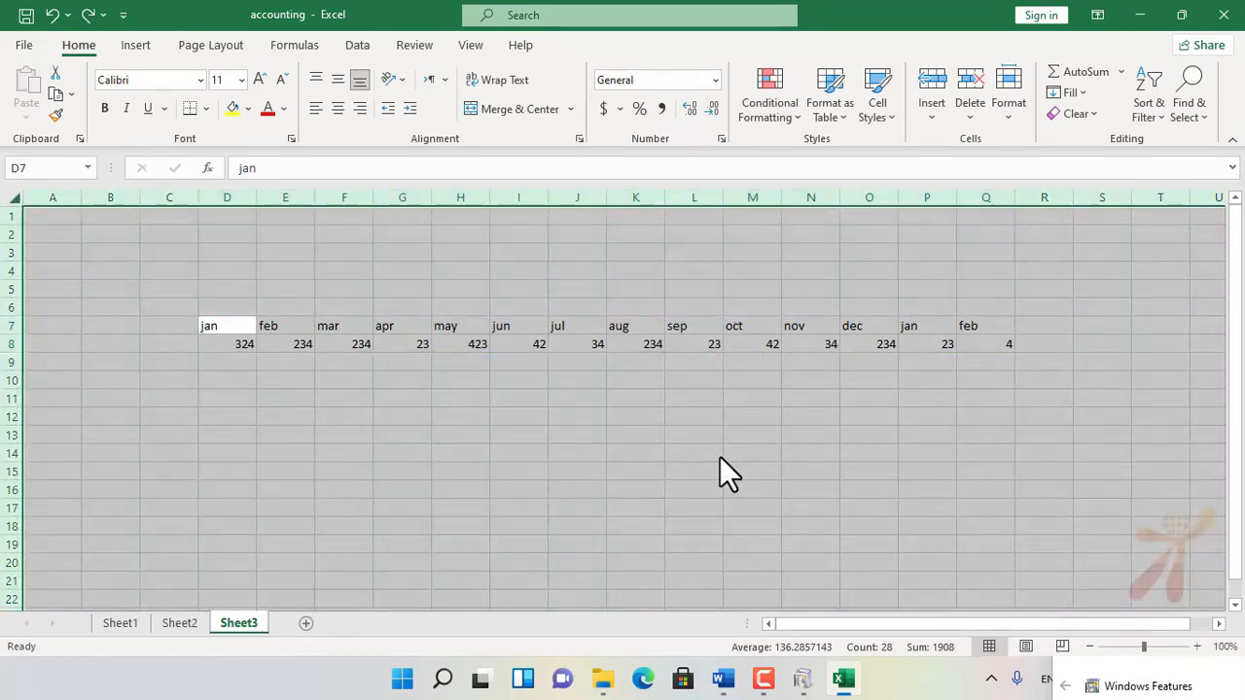
{"action": "key", "text": "super+d"}
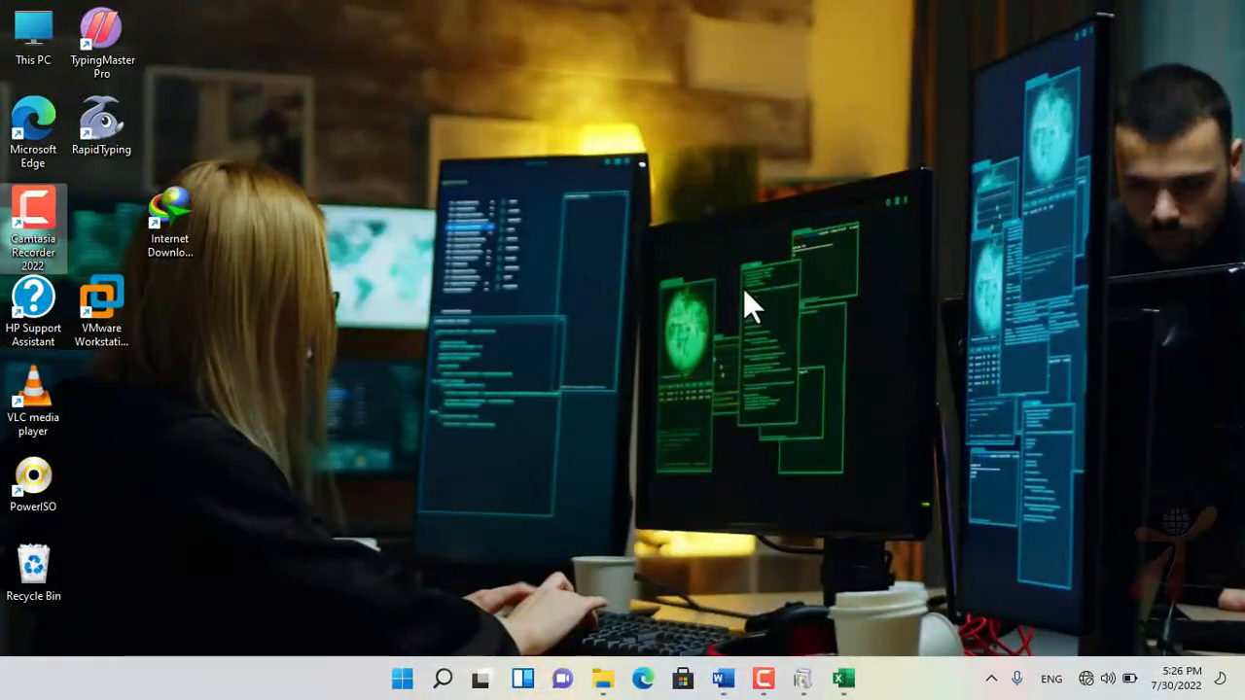
{"action": "key", "text": "ctrl+a"}
{"action": "left_click", "coordinate": [1110, 574]}
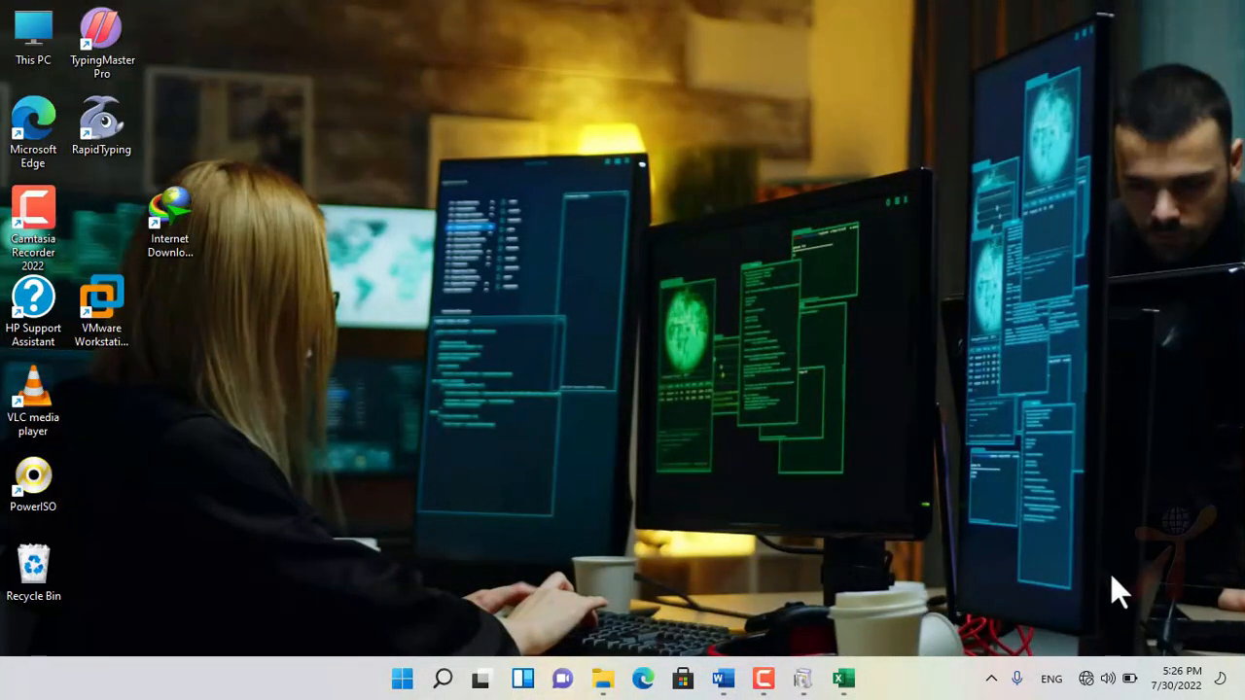
View the Windows quick settings for network, Bluetooth, brightness and volume, and dismiss them.
{"action": "key", "text": "super+a"}
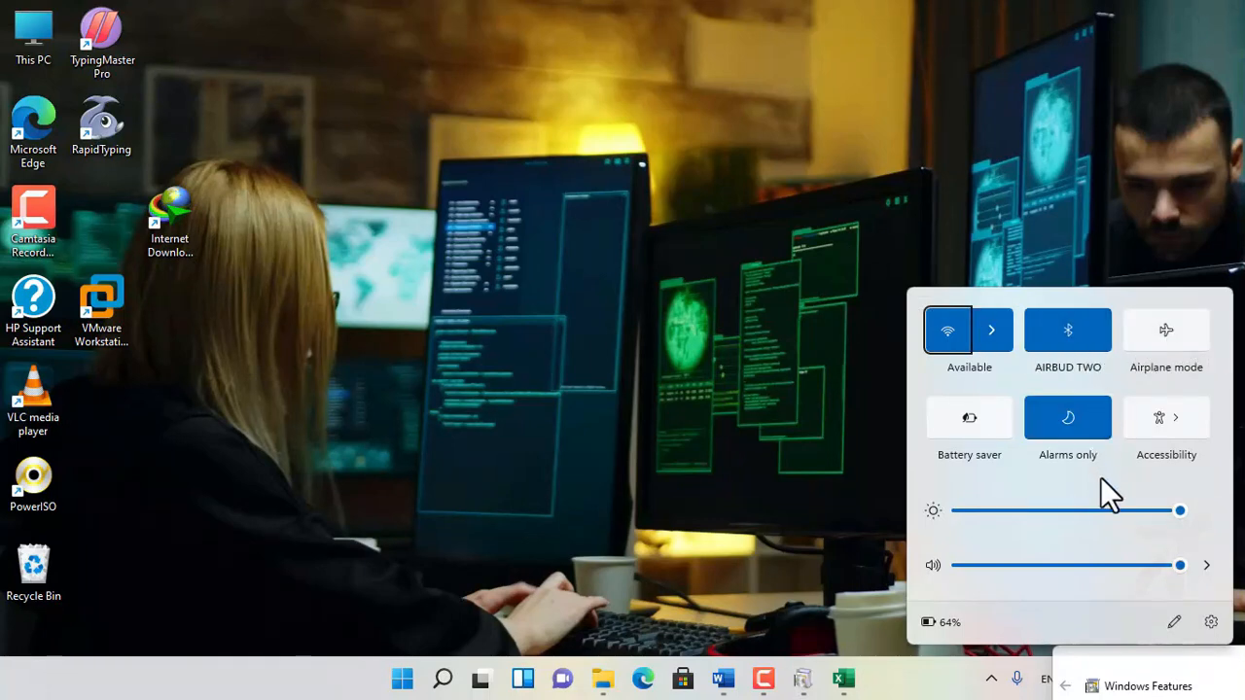
{"action": "left_click", "coordinate": [587, 357]}
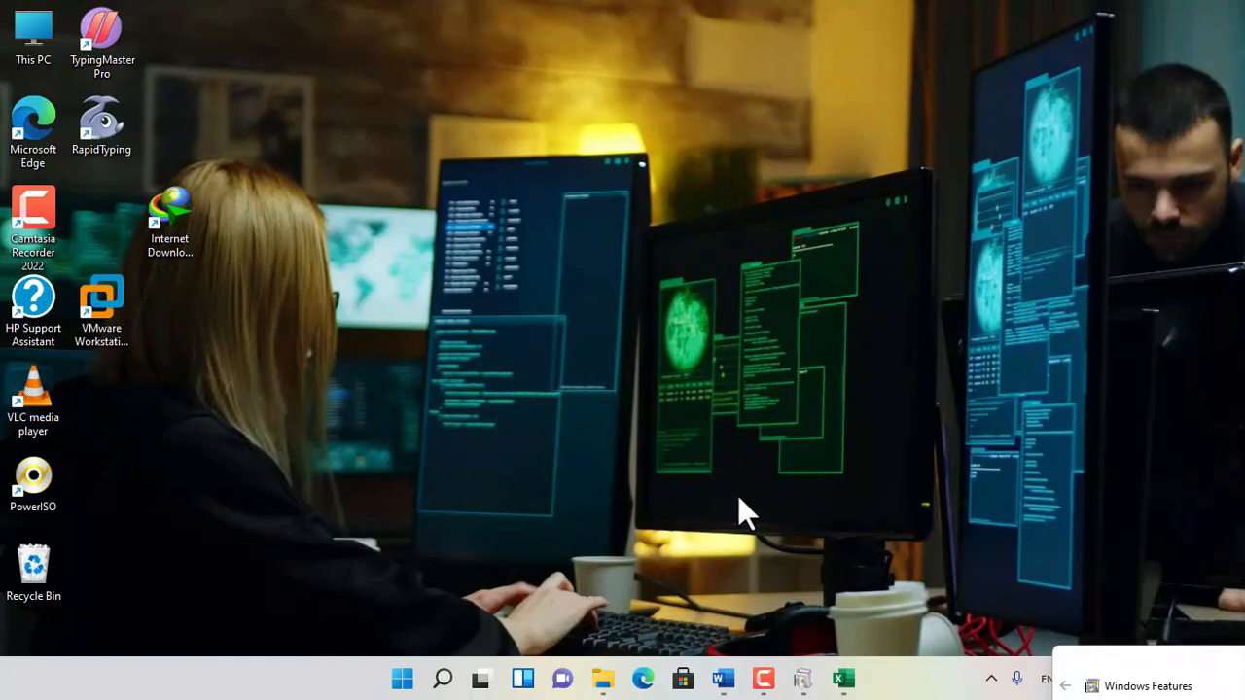
{"action": "key", "text": "super+a"}
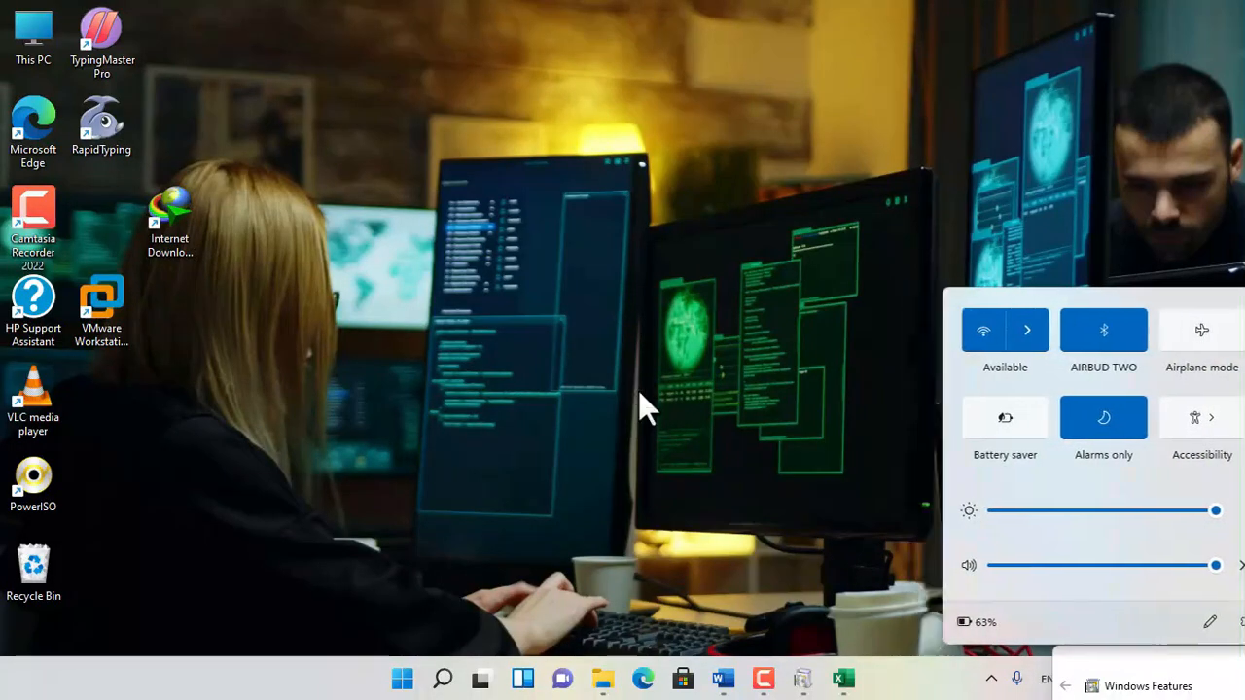
{"action": "left_click", "coordinate": [637, 390]}
Switch back to Excel and delete the contents of all selected cells on Sheet3.
{"action": "left_click", "coordinate": [844, 679]}
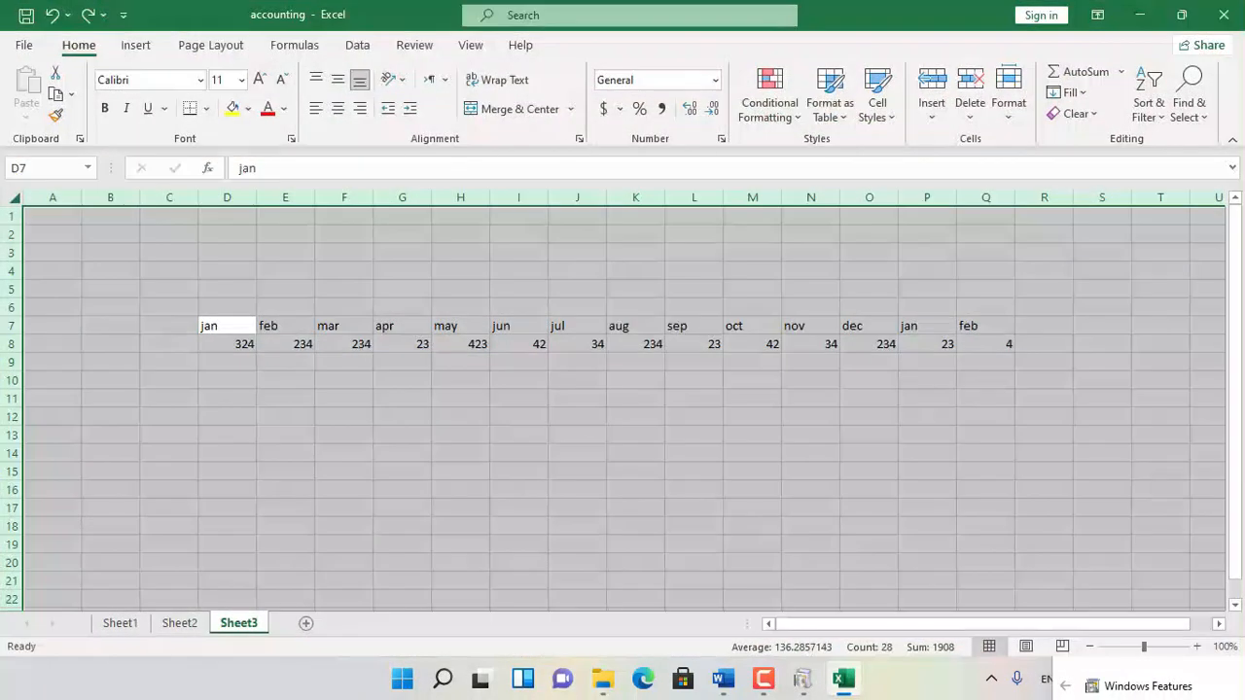
{"action": "key", "text": "Delete"}
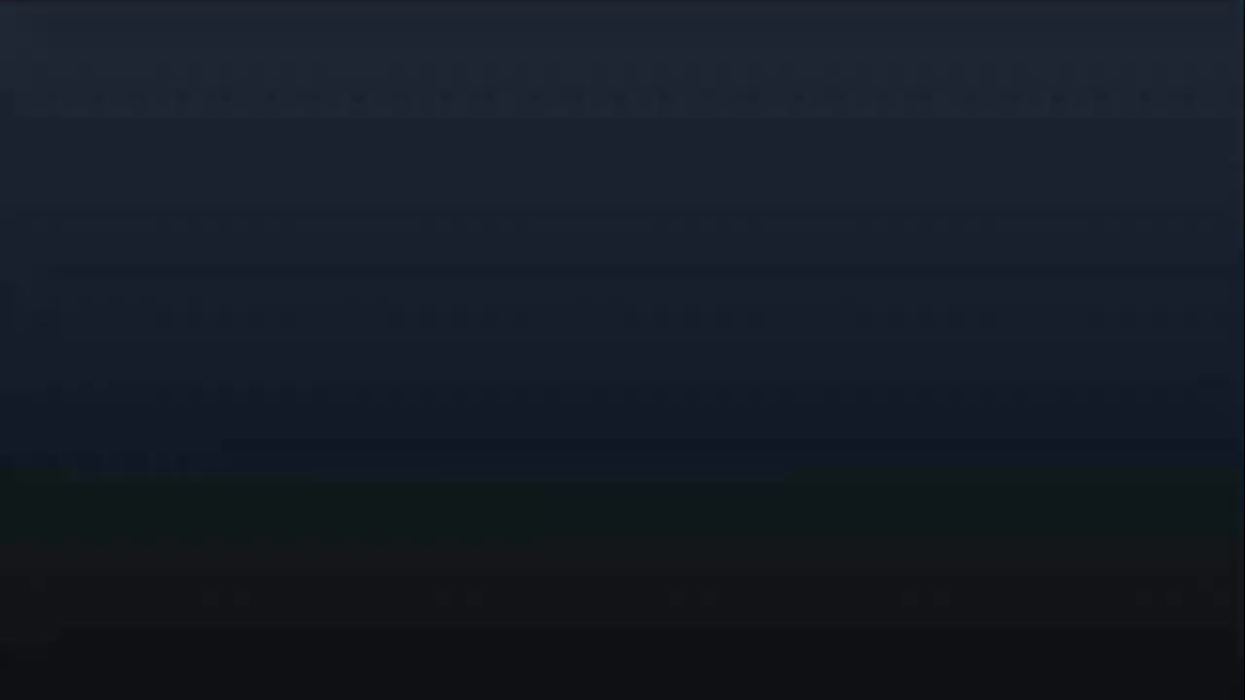